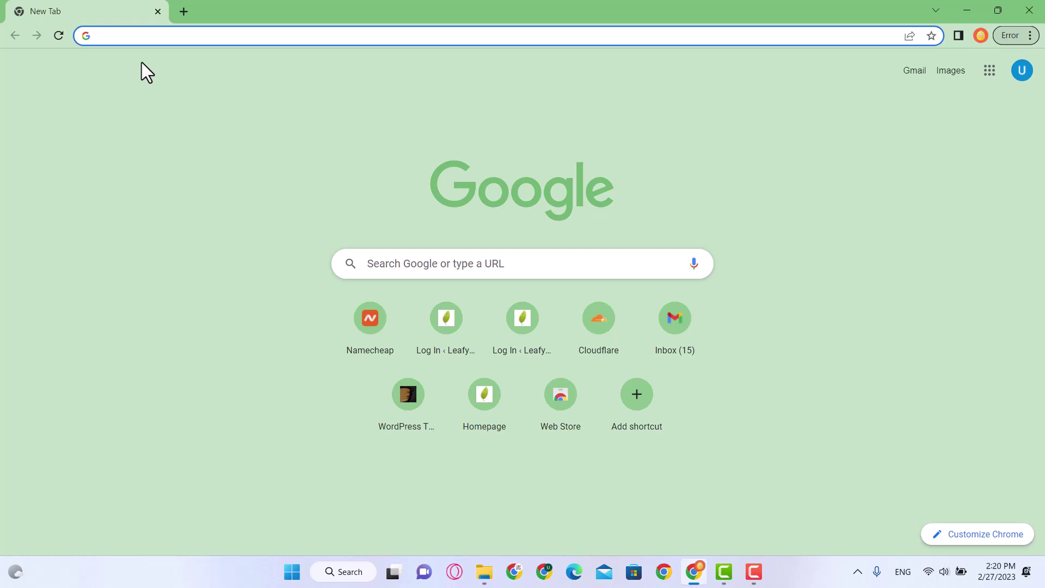
# Step: Open leafyst.com/wp-admin and log in to the WordPress dashboard with the saved credentials
pyautogui.write('leaf')
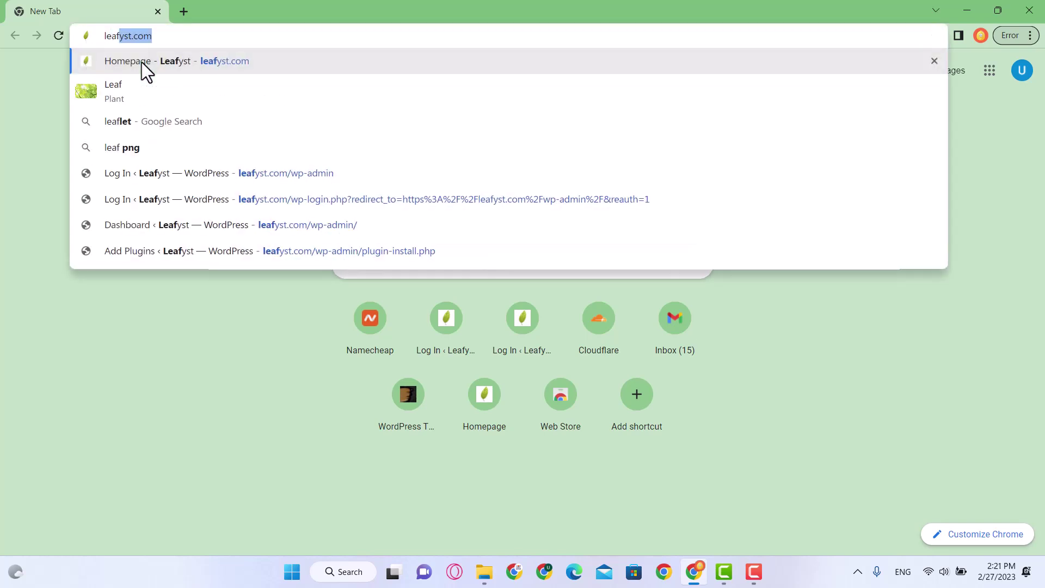
pyautogui.write('yst.com/')
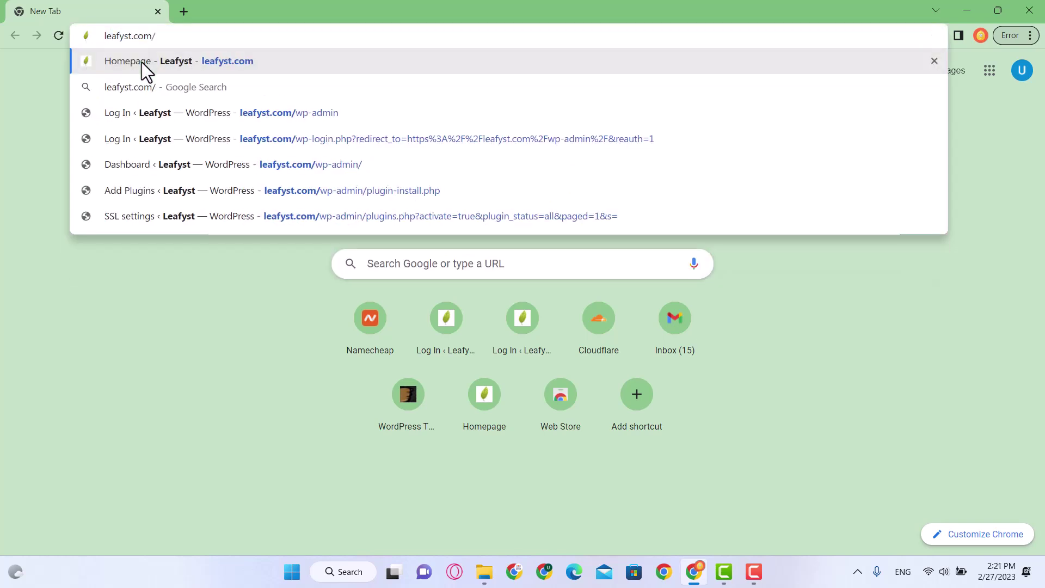
pyautogui.write('wp-')
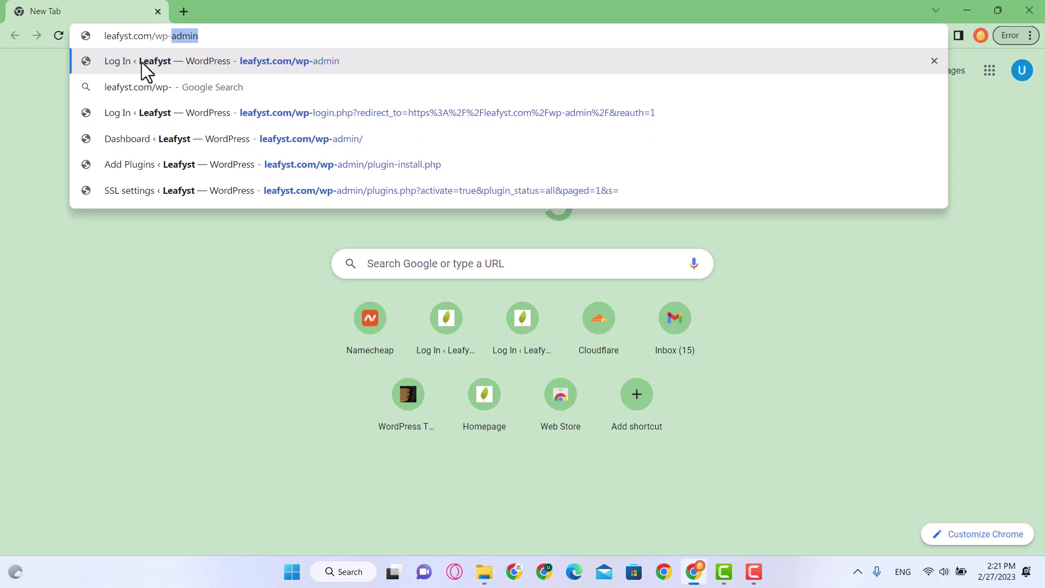
pyautogui.press('Return')
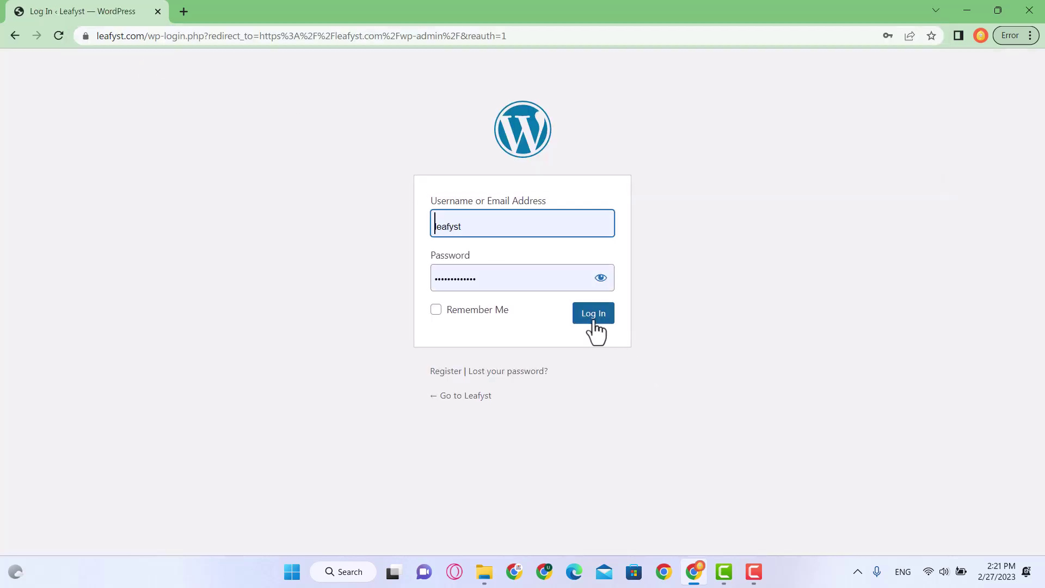
pyautogui.click(594, 321)
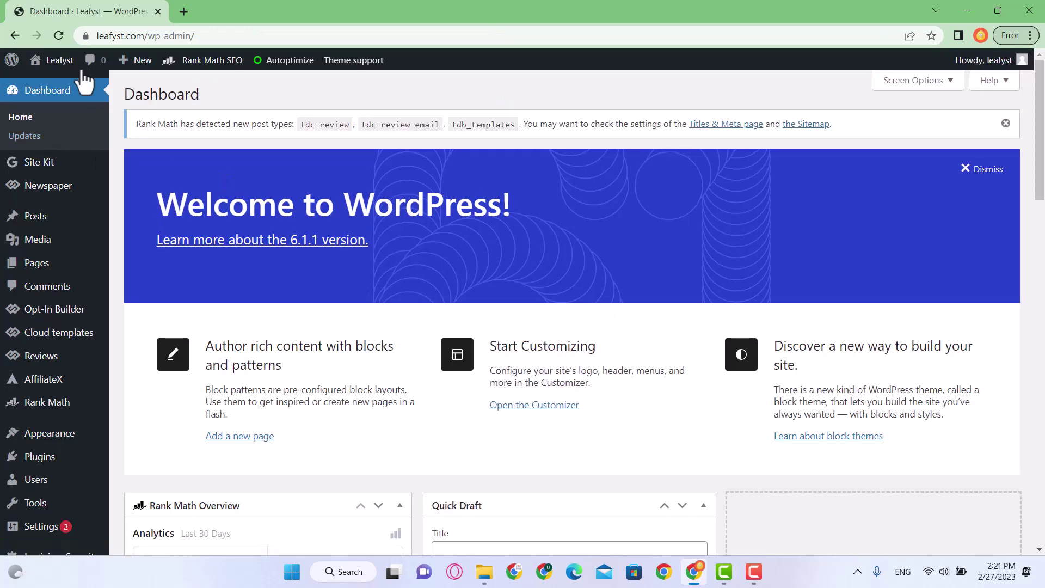
# Step: Open the Leafyst site's front page in a separate tab, and open the Menus page under Appearance in the dashboard
pyautogui.moveTo(66, 64)
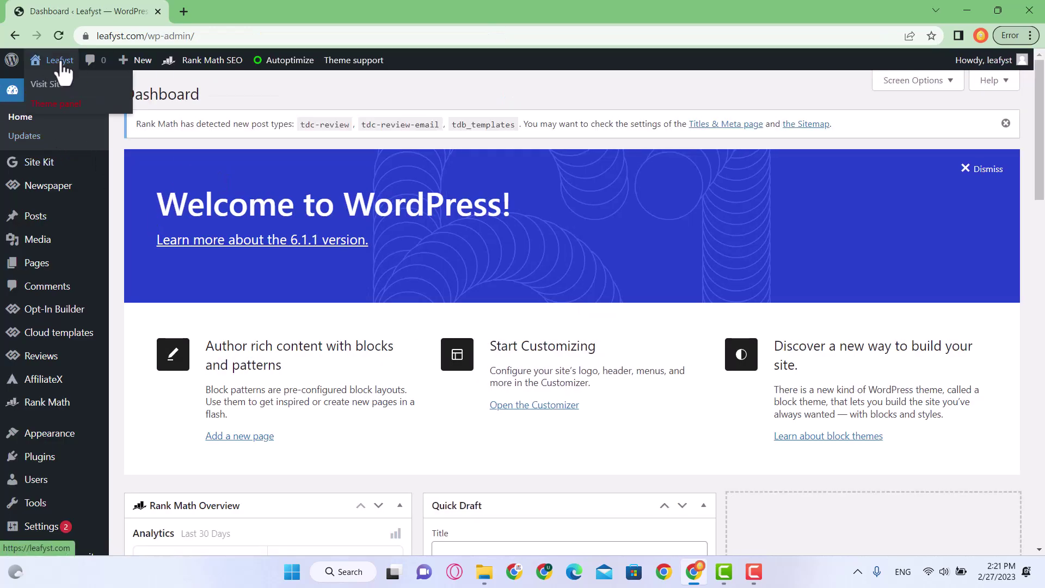
pyautogui.scroll(-2, 233, 338)
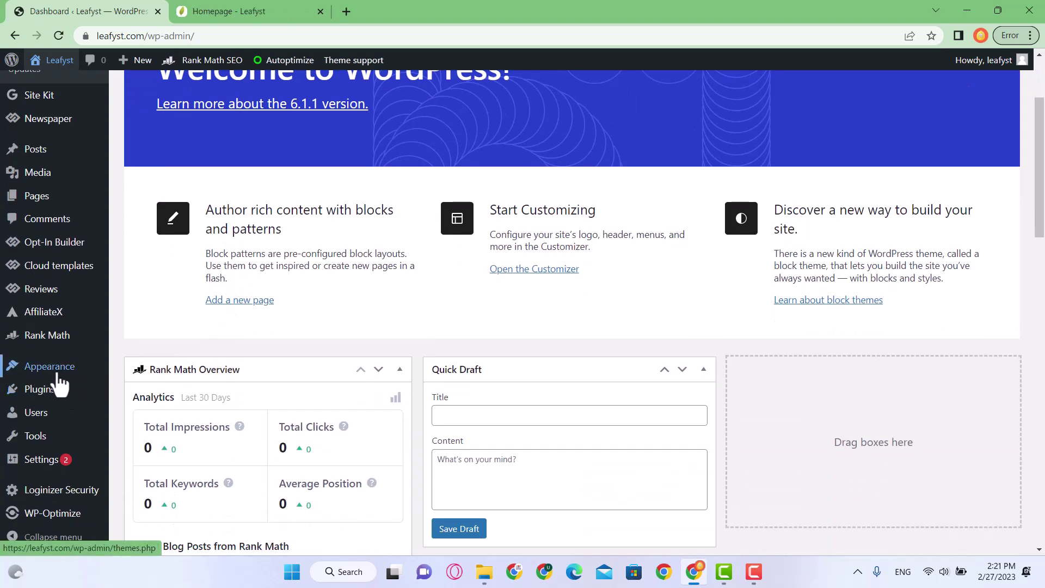
pyautogui.moveTo(60, 381)
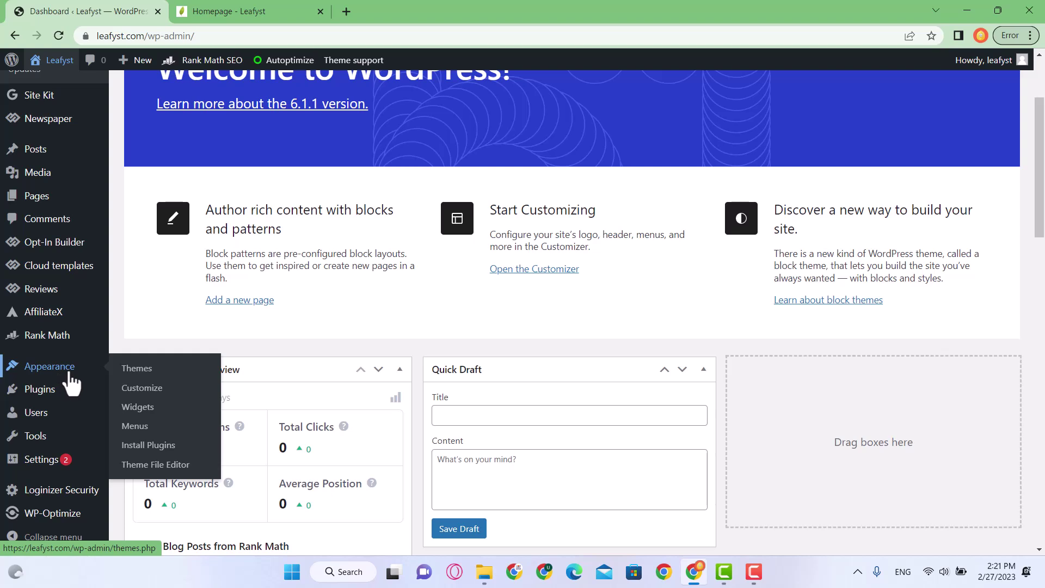
pyautogui.click(130, 430)
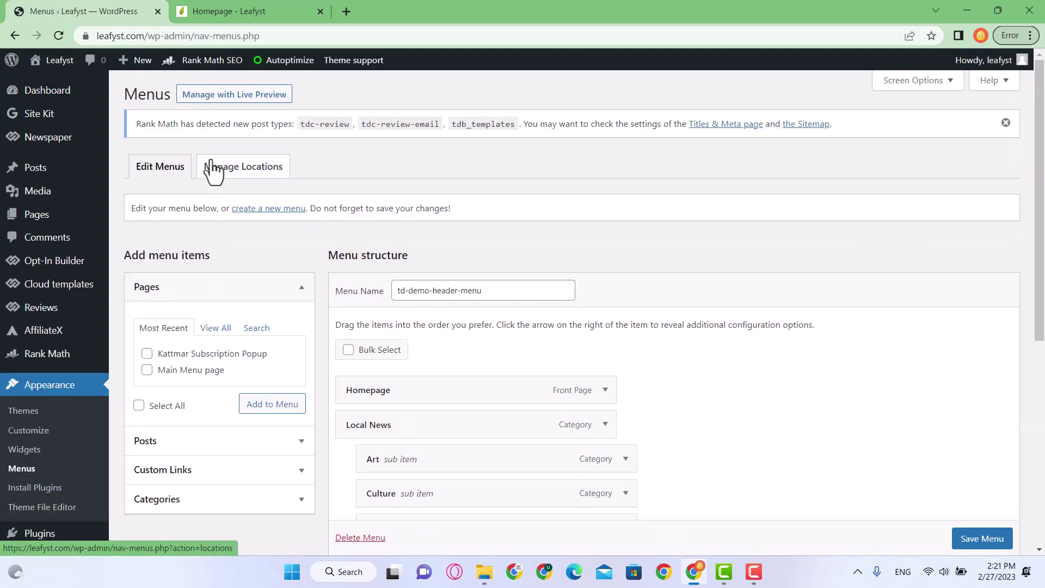
# Step: Examine the items and sub items in the structure of td-demo-header-menu
pyautogui.scroll(-1, 257, 292)
pyautogui.scroll(1, 256, 292)
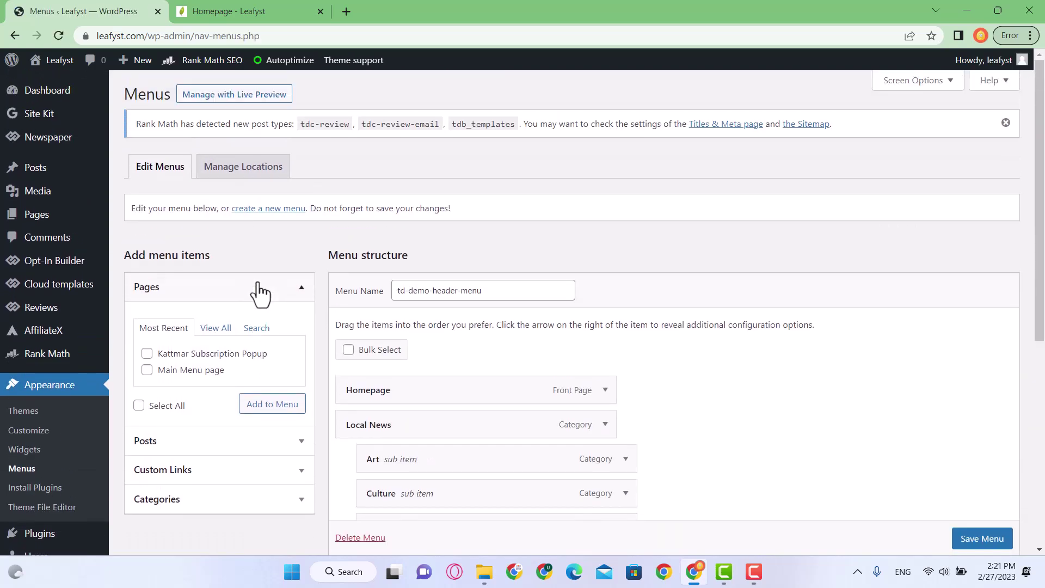
pyautogui.scroll(-2, 260, 294)
pyautogui.scroll(-1, 262, 292)
pyautogui.scroll(1, 288, 302)
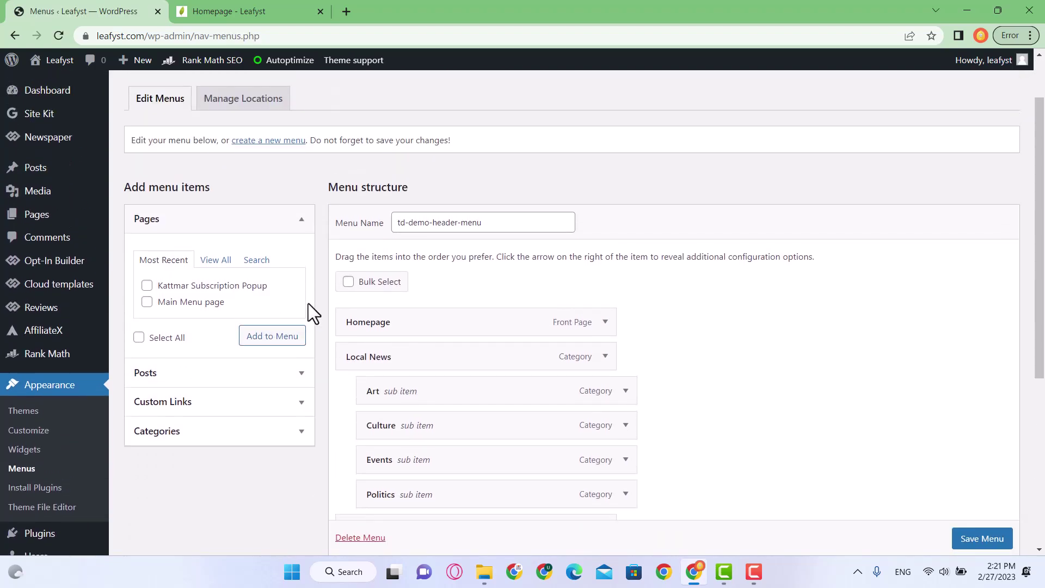
pyautogui.scroll(-1, 354, 315)
pyautogui.scroll(-3, 439, 432)
pyautogui.scroll(3, 424, 373)
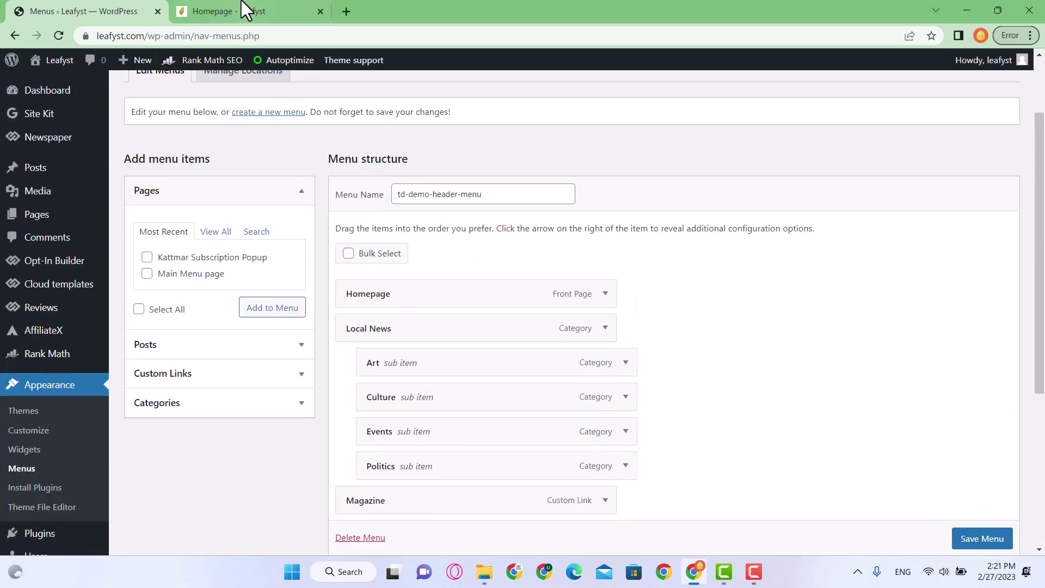
# Step: Compare the Homepage entry in the menu structure with the header navigation on the live Leafyst site
pyautogui.click(241, 8)
pyautogui.click(657, 184)
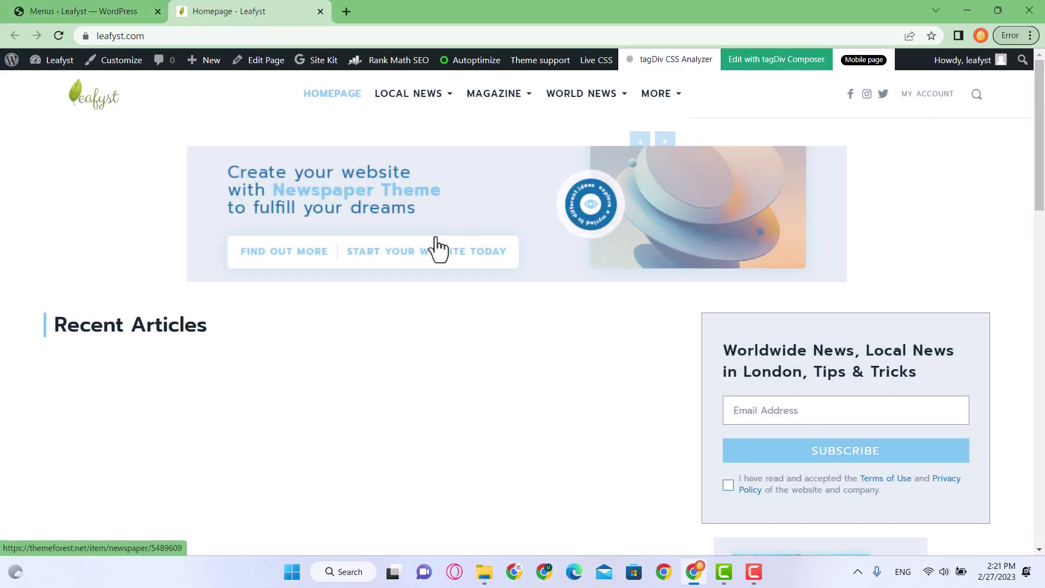
pyautogui.click(72, 8)
pyautogui.scroll(2, 373, 373)
pyautogui.scroll(-1, 350, 326)
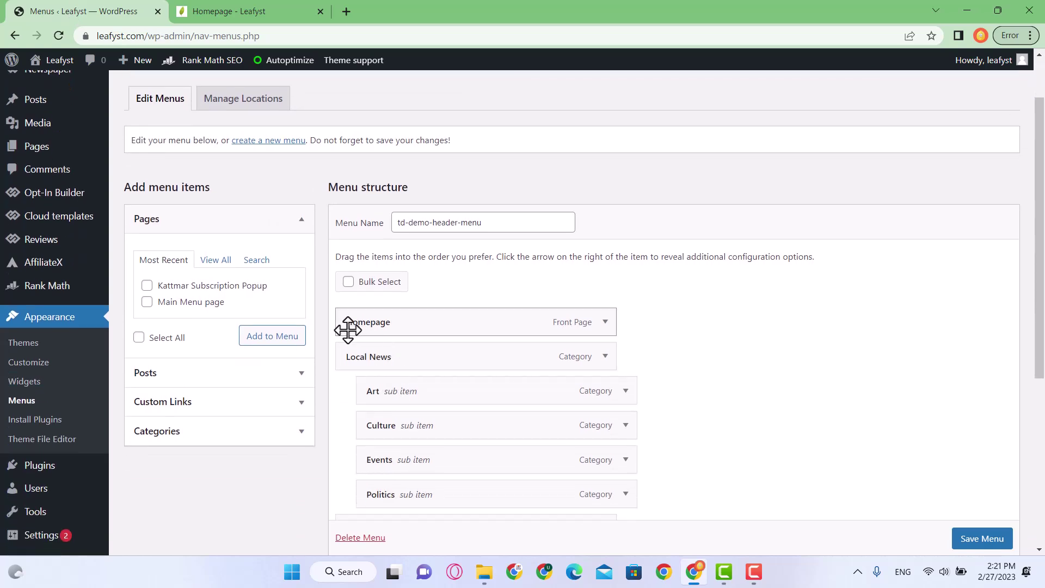
pyautogui.click(227, 10)
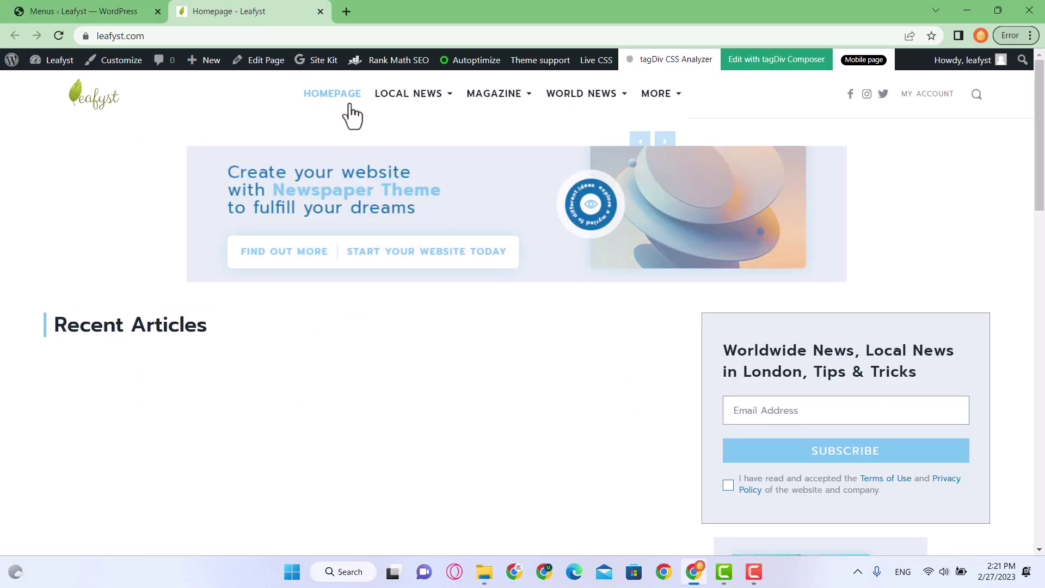
pyautogui.click(105, 2)
pyautogui.scroll(-3, 381, 350)
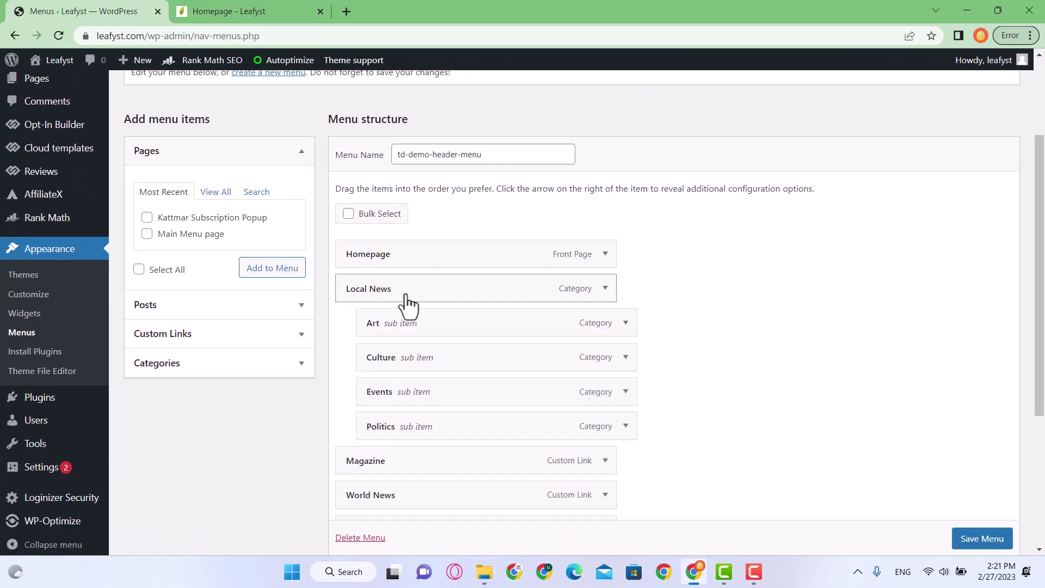
# Step: Compare the Local News sub items and the Magazine entry with the corresponding dropdowns in the live site's header
pyautogui.click(211, 2)
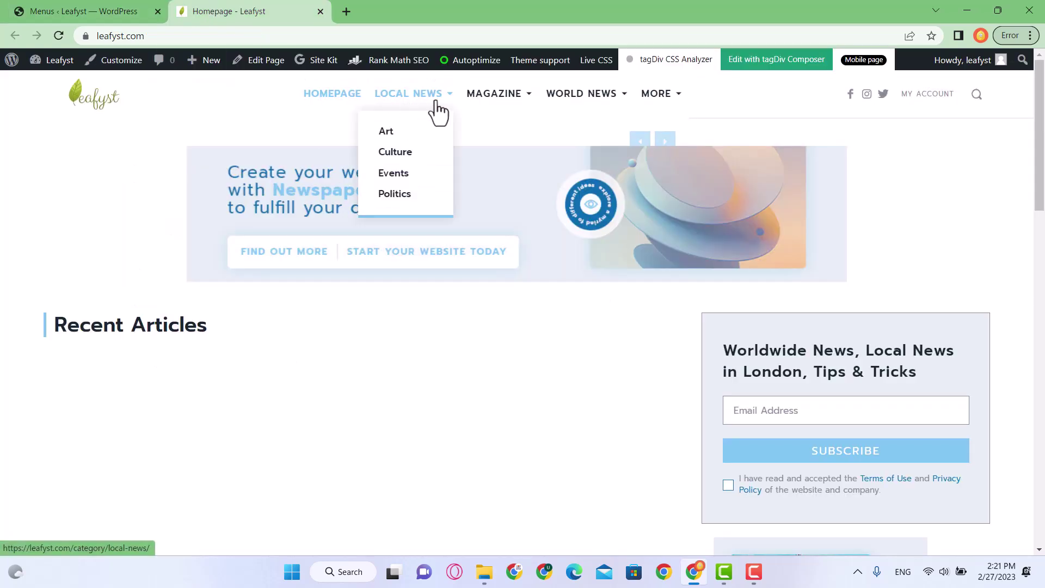
pyautogui.click(87, 11)
pyautogui.scroll(-1, 416, 350)
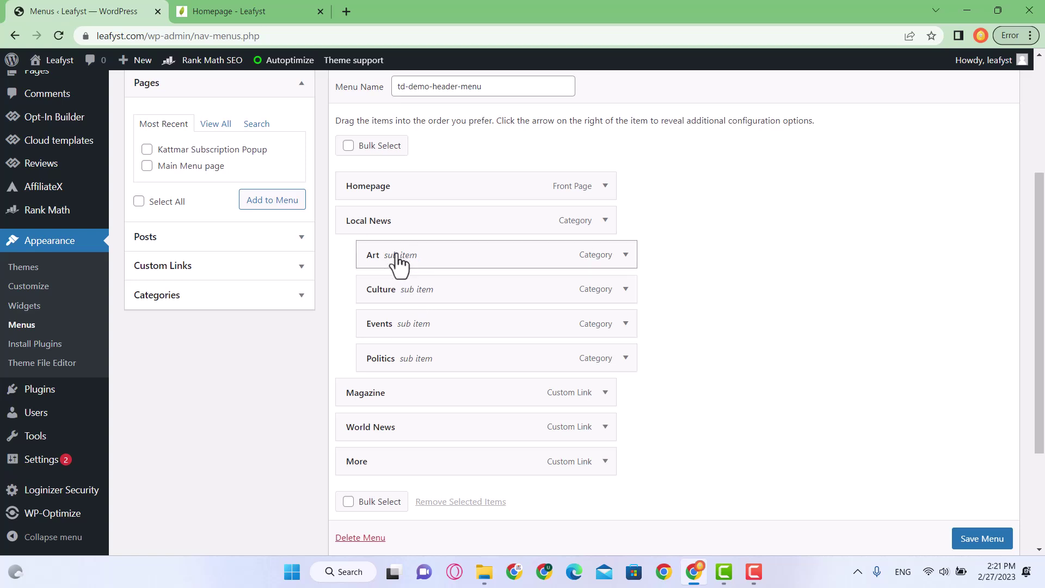
pyautogui.click(210, 6)
pyautogui.moveTo(425, 102)
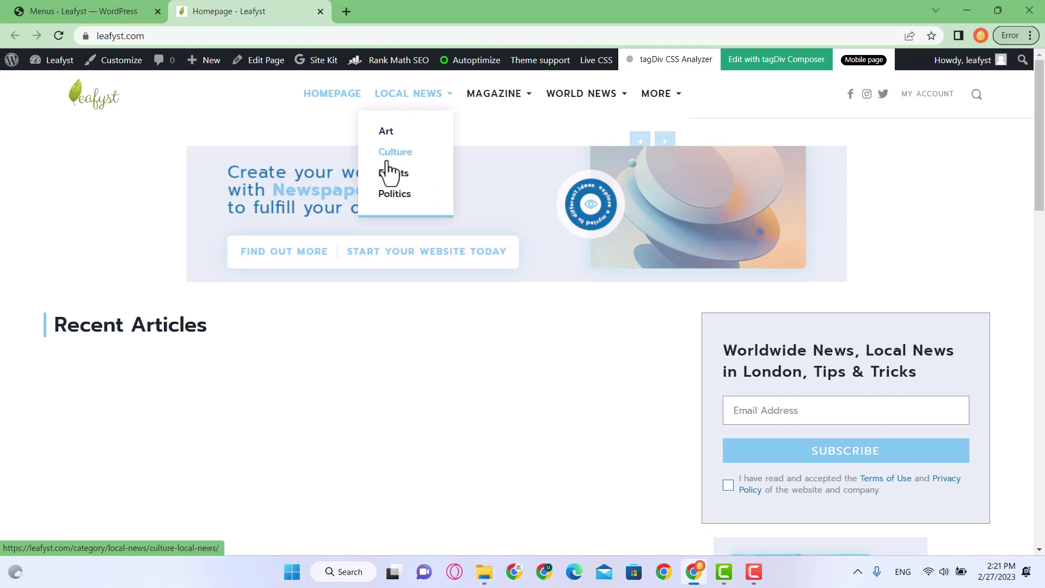
pyautogui.click(90, 11)
pyautogui.scroll(-1, 423, 334)
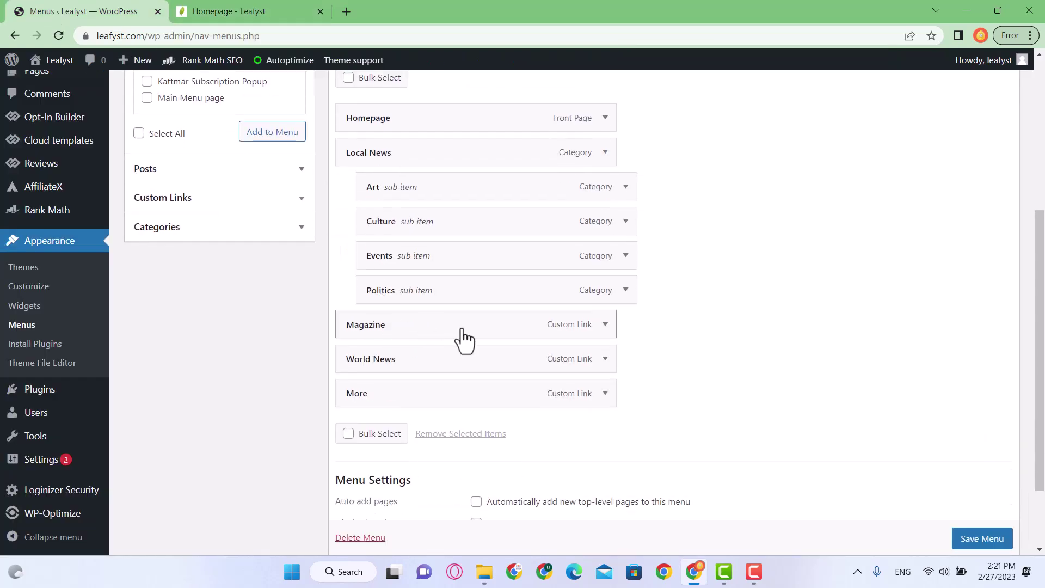
pyautogui.click(281, 11)
pyautogui.moveTo(499, 109)
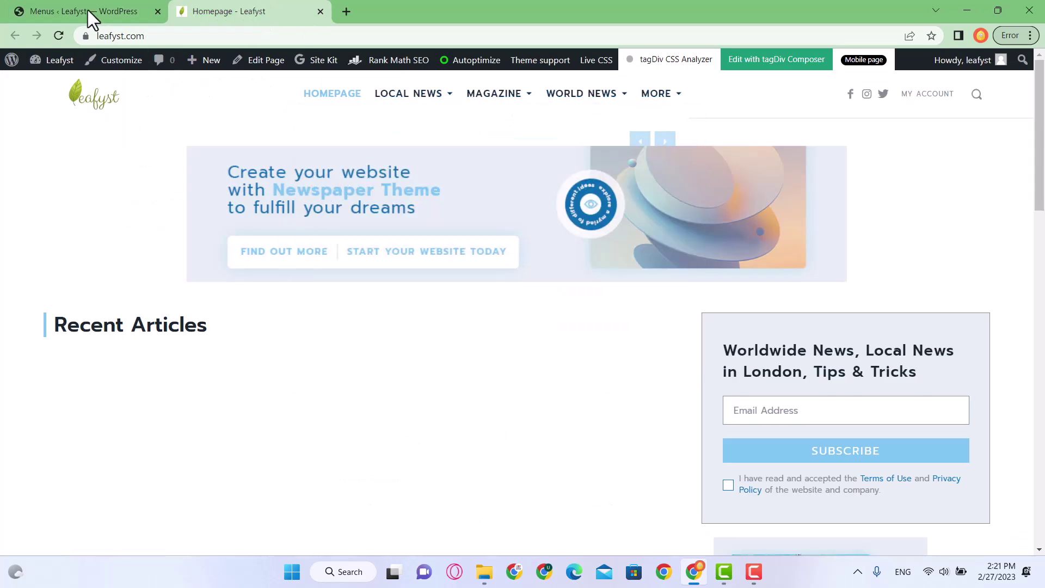
# Step: Return to the Menus page and review the whole menu structure from Homepage to More
pyautogui.click(89, 12)
pyautogui.scroll(-2, 472, 333)
pyautogui.scroll(3, 436, 376)
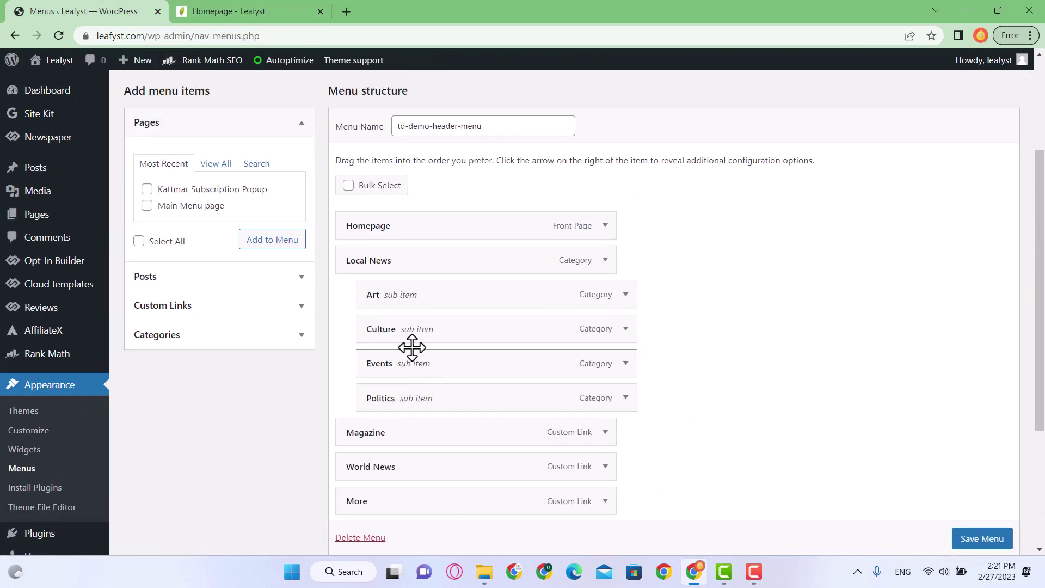
pyautogui.scroll(2, 405, 343)
pyautogui.scroll(-4, 405, 346)
pyautogui.scroll(3, 416, 343)
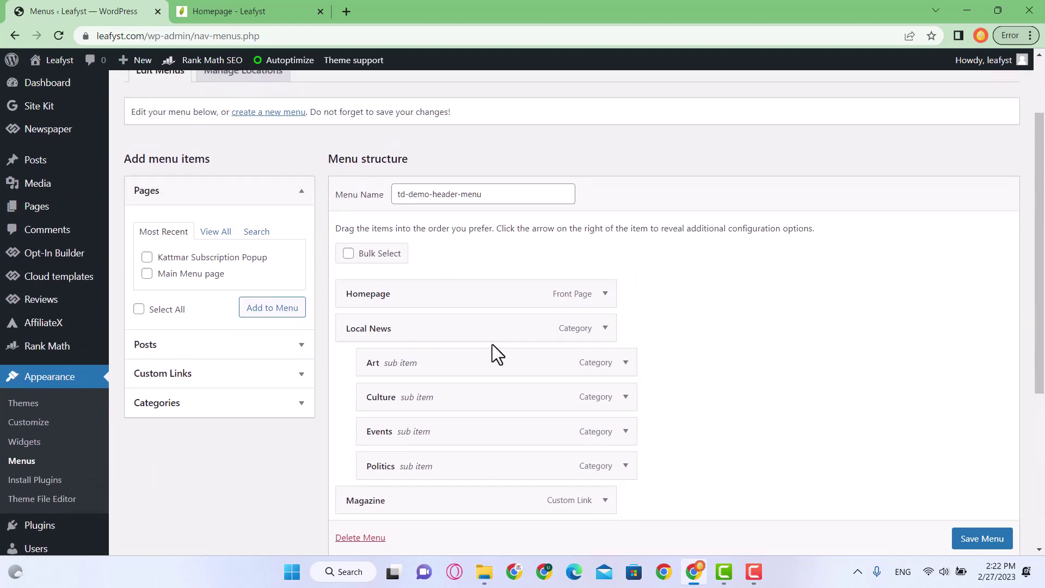
pyautogui.scroll(-1, 495, 349)
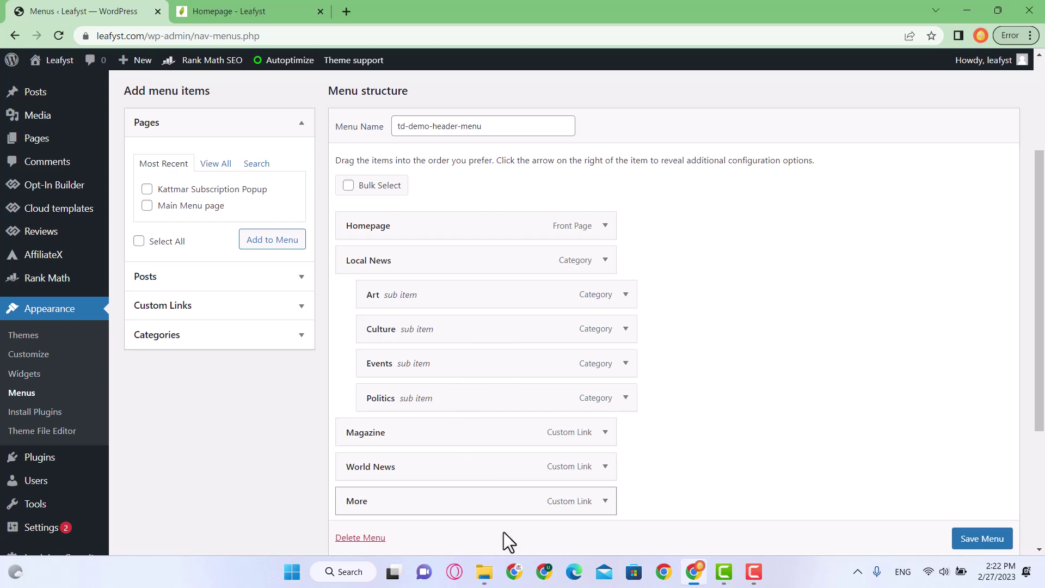
# Step: Switch to File Explorer and open phytochemical categories.docx from the Documents folder
pyautogui.click(484, 572)
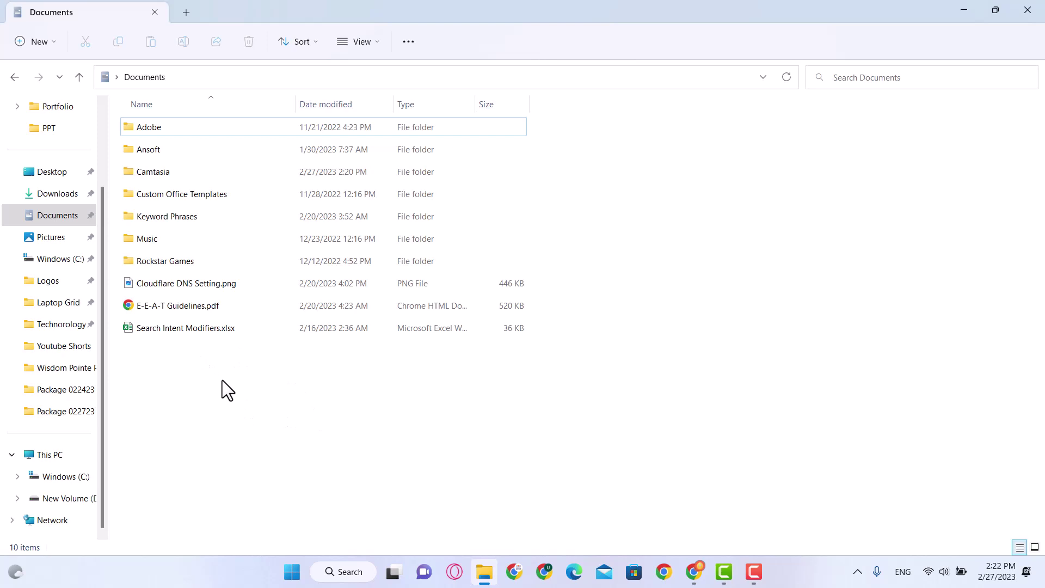
pyautogui.click(763, 572)
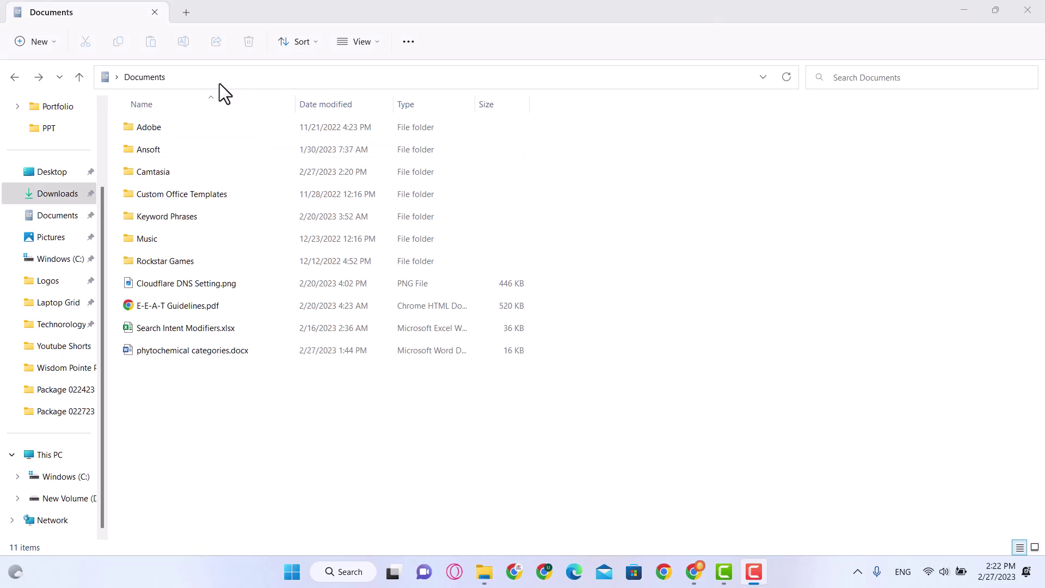
pyautogui.click(204, 354)
pyautogui.doubleClick(204, 354)
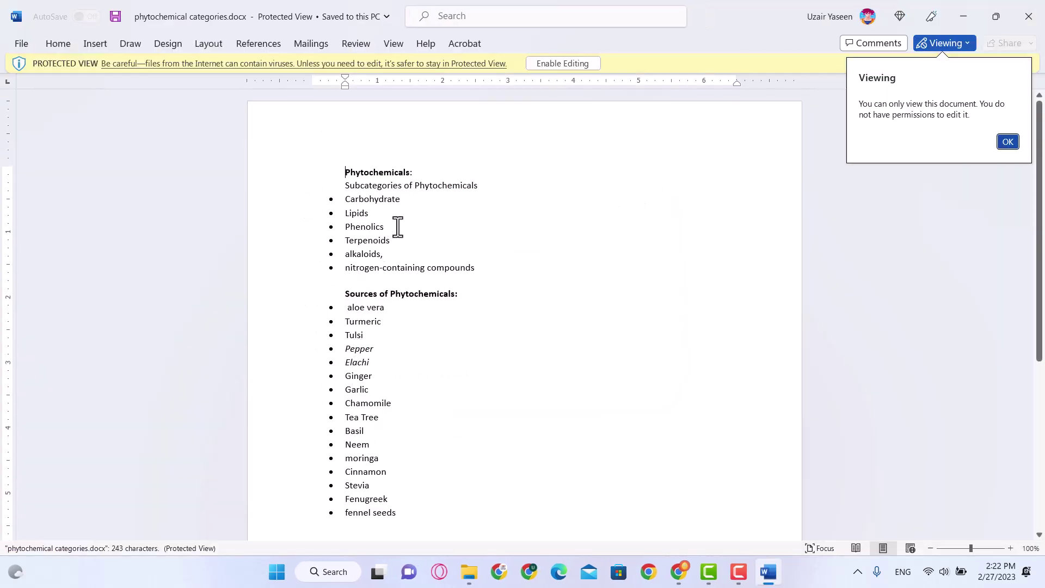
# Step: Read through the phytochemical subcategories and the list of phytochemical sources in the document
pyautogui.moveTo(344, 217); pyautogui.dragTo(363, 219)
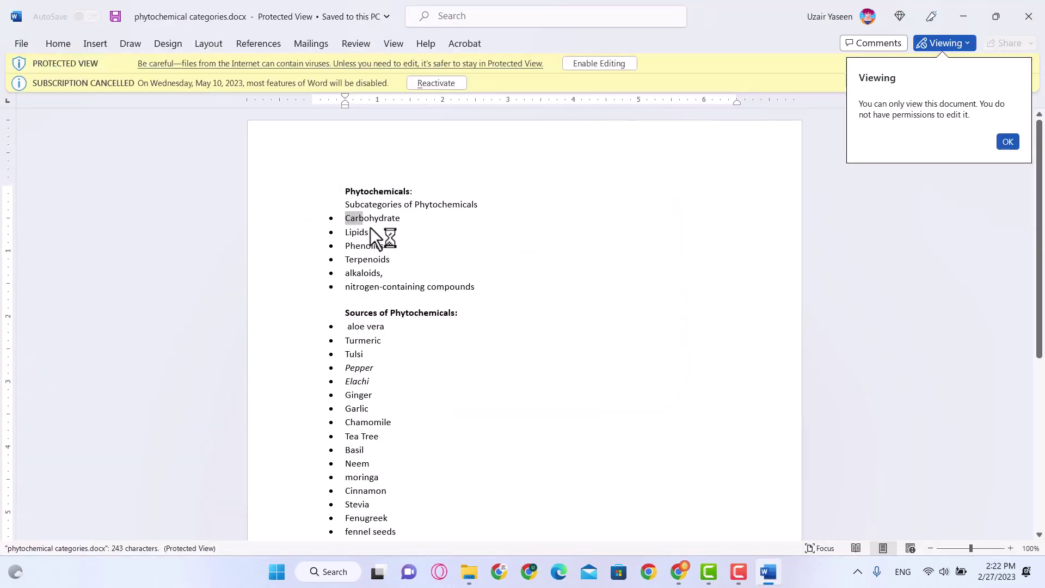
pyautogui.scroll(-2, 436, 345)
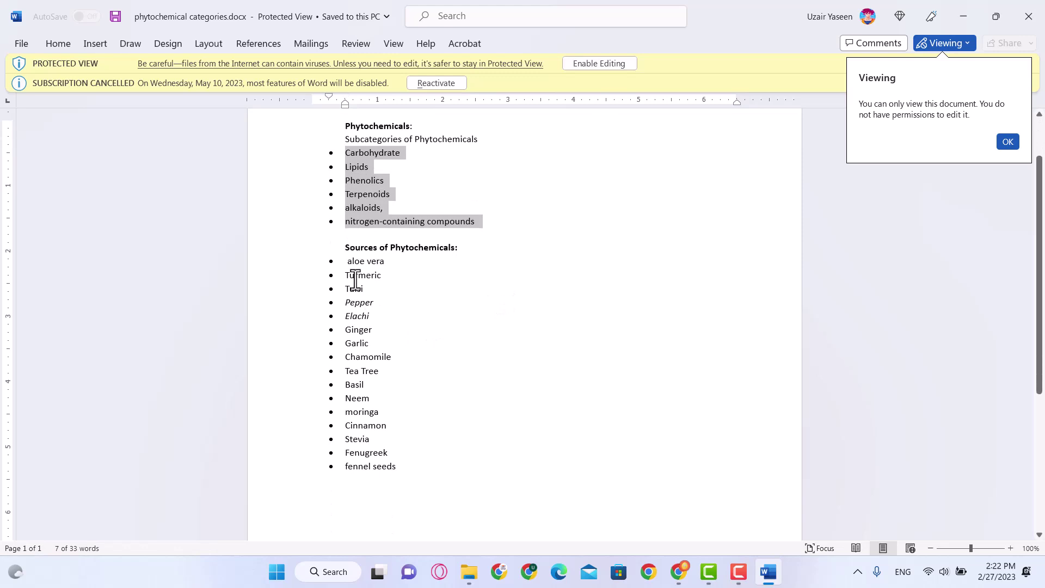
pyautogui.moveTo(349, 266); pyautogui.dragTo(428, 467)
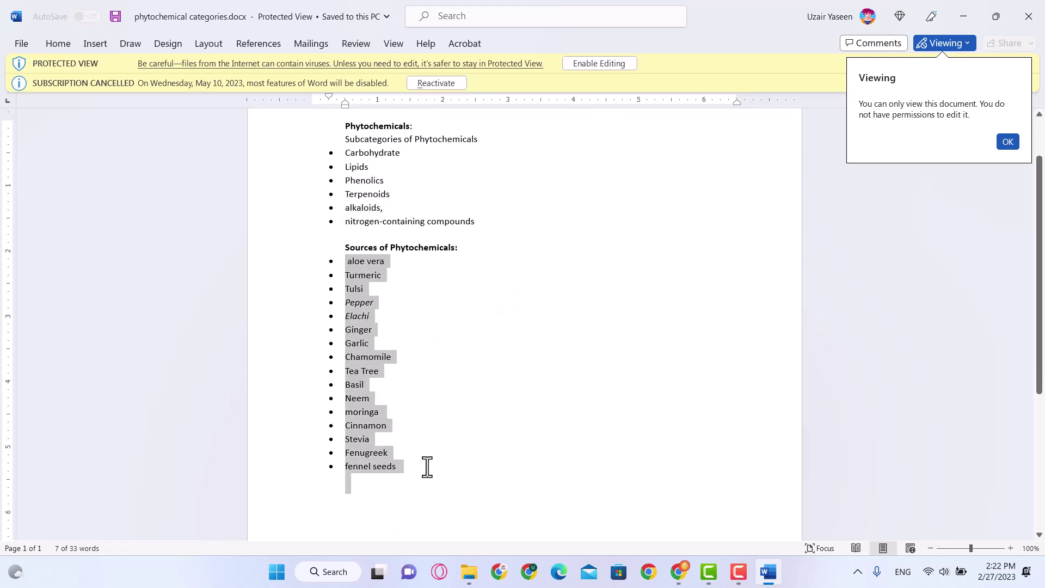
pyautogui.click(413, 468)
pyautogui.moveTo(388, 435); pyautogui.dragTo(344, 259)
pyautogui.scroll(2, 390, 351)
pyautogui.click(423, 343)
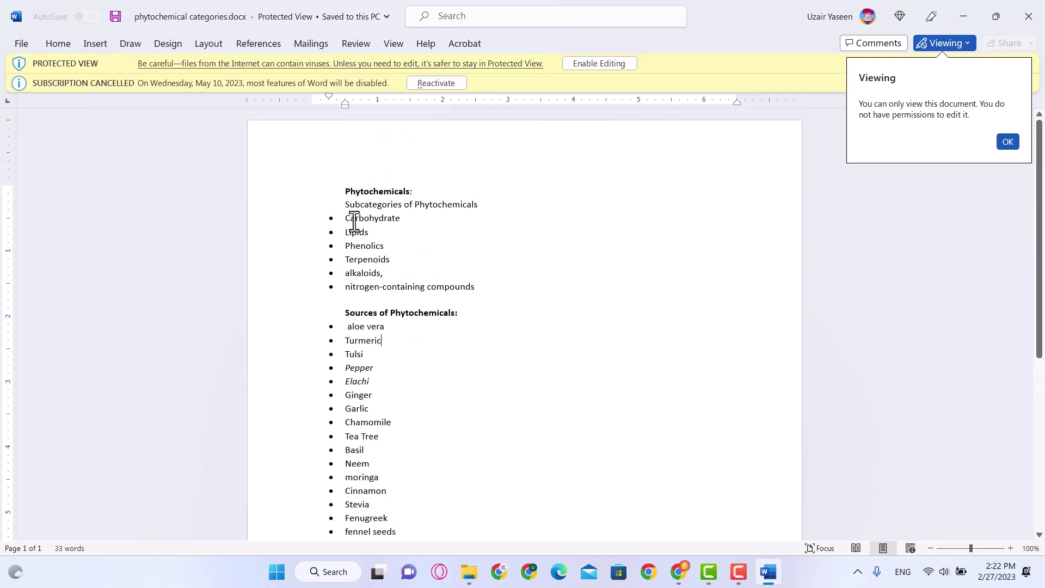
# Step: Review the subcategories from Carbohydrate to nitrogen-containing compounds, then switch back to the WordPress Menus page in Chrome
pyautogui.moveTo(343, 220); pyautogui.dragTo(386, 248)
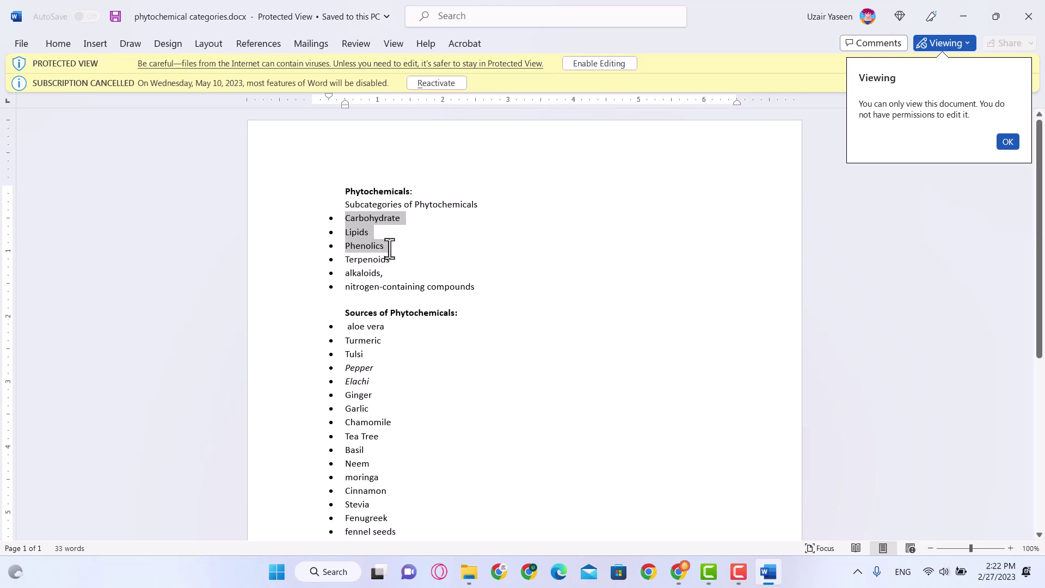
pyautogui.click(351, 260)
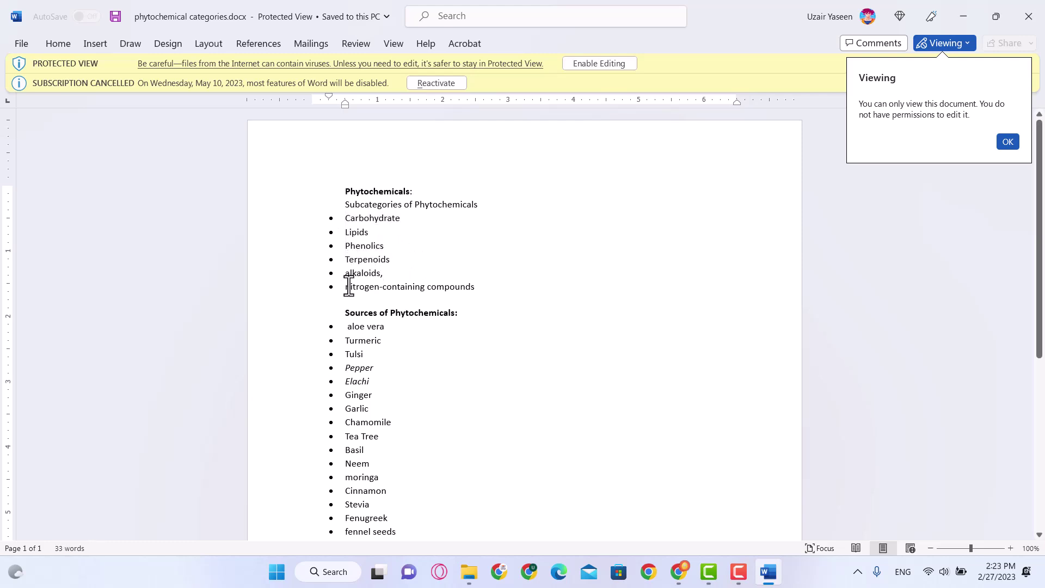
pyautogui.moveTo(448, 279); pyautogui.dragTo(351, 220)
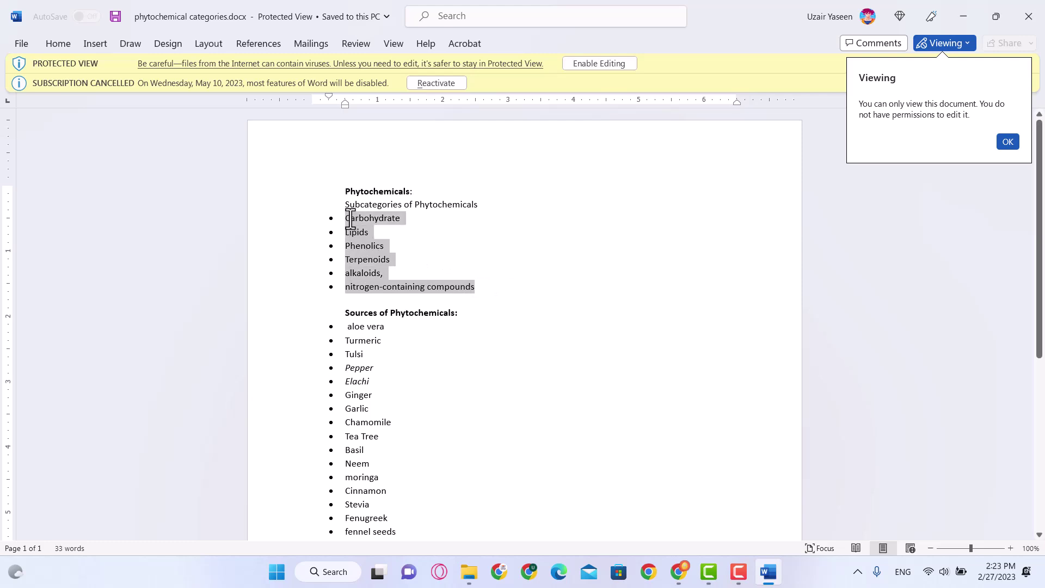
pyautogui.click(411, 270)
pyautogui.click(678, 572)
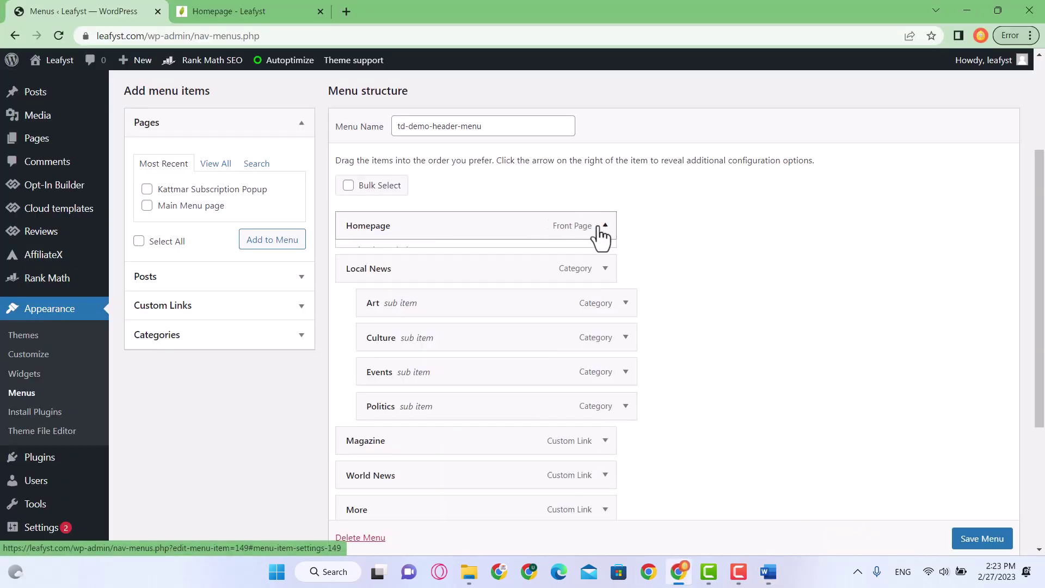
# Step: Expand the Homepage menu item to check its settings and collapse it again
pyautogui.click(604, 227)
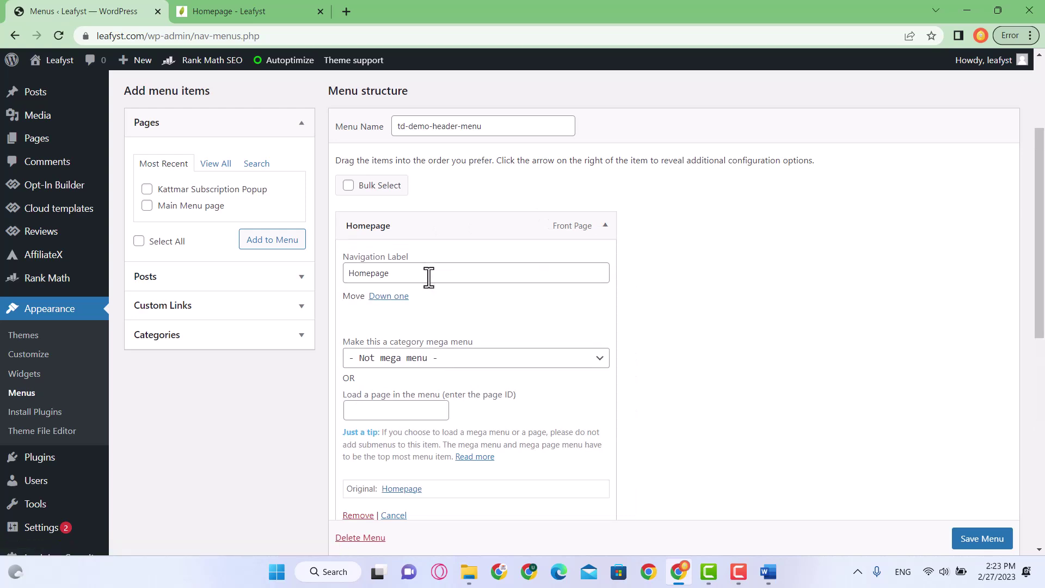
pyautogui.click(604, 227)
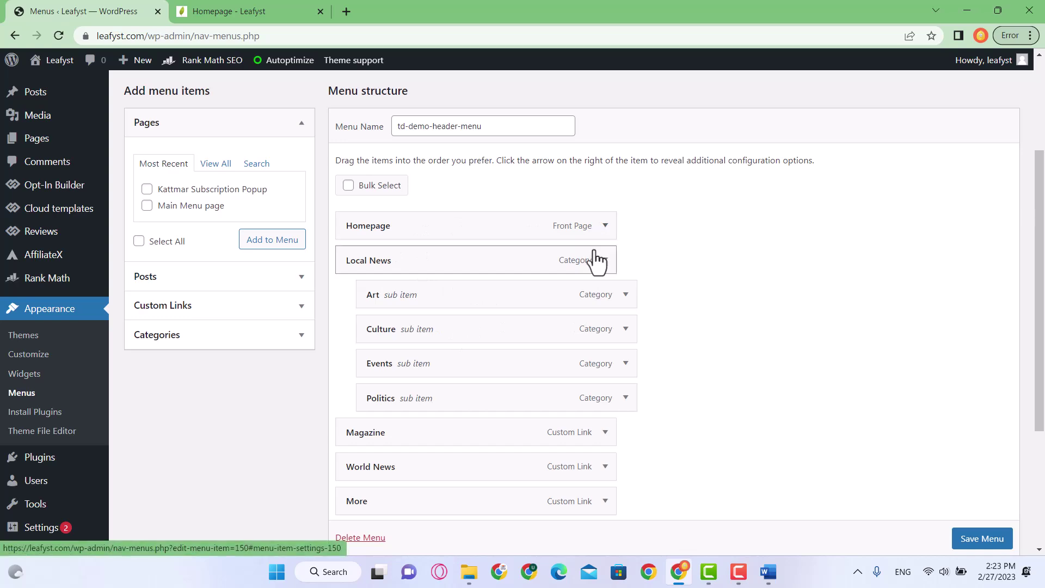
pyautogui.scroll(-2, 582, 384)
pyautogui.scroll(3, 582, 385)
pyautogui.click(605, 297)
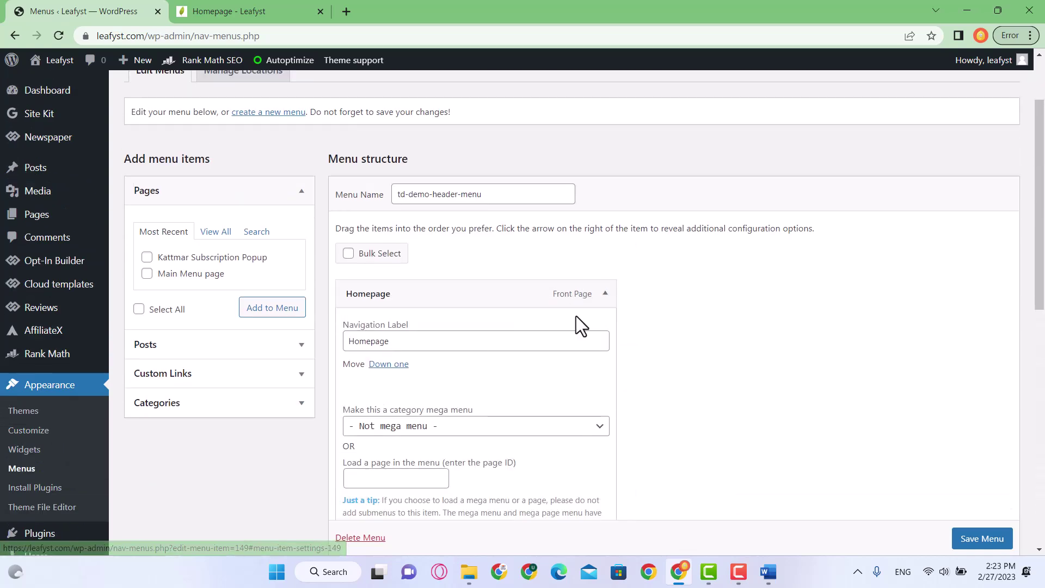
pyautogui.click(605, 295)
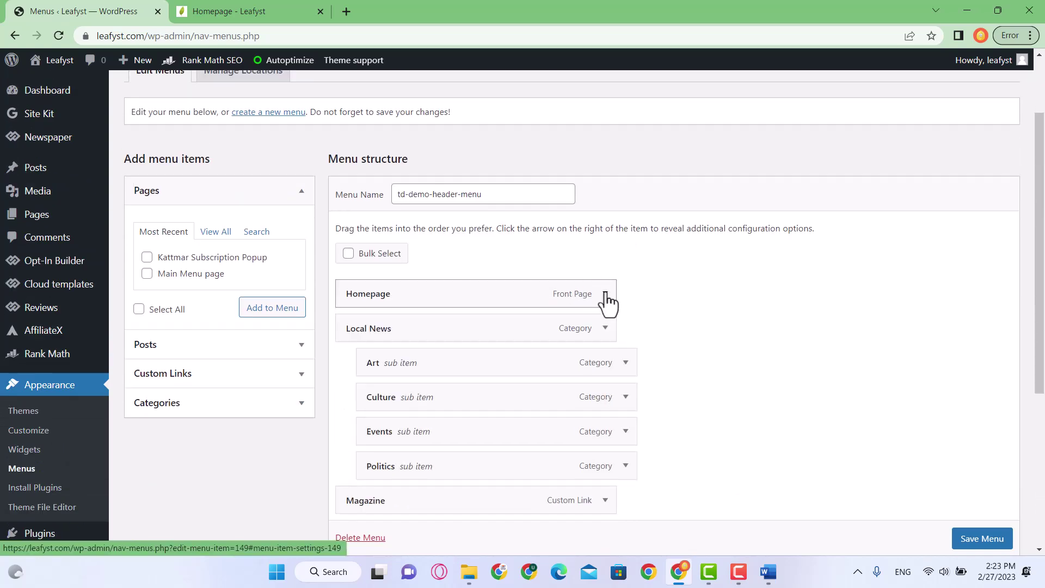
# Step: Remove the Homepage and Local News items from the td-demo-header-menu structure
pyautogui.click(605, 297)
pyautogui.scroll(-5, 430, 386)
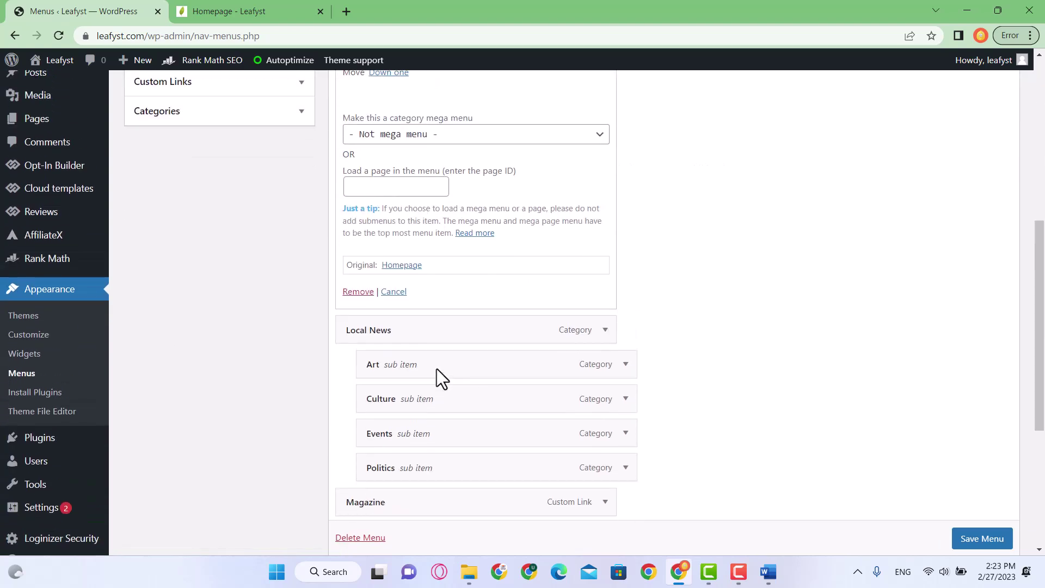
pyautogui.scroll(5, 437, 368)
pyautogui.scroll(-4, 430, 381)
pyautogui.click(358, 378)
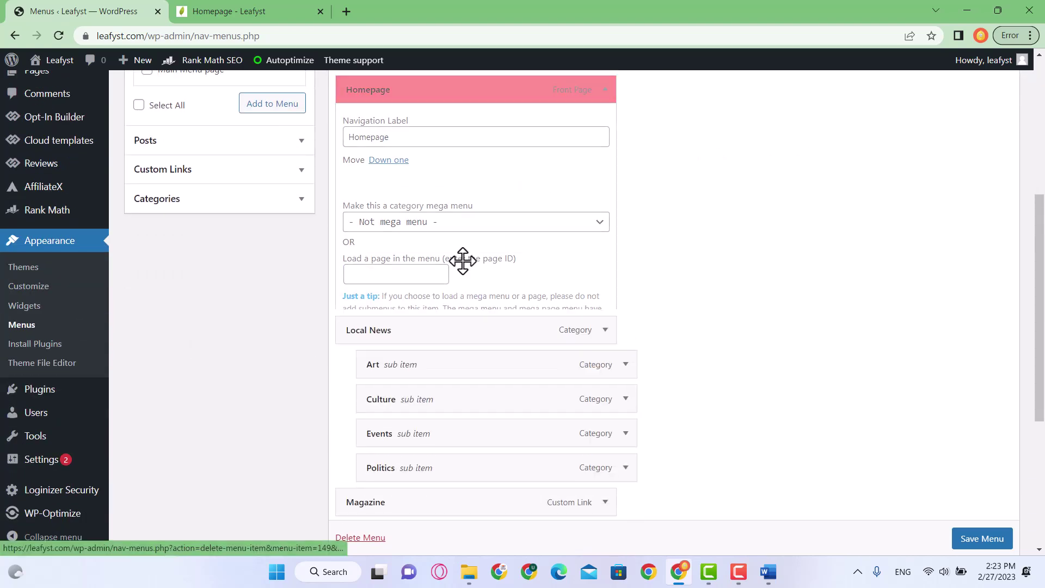
pyautogui.scroll(3, 448, 236)
pyautogui.click(544, 233)
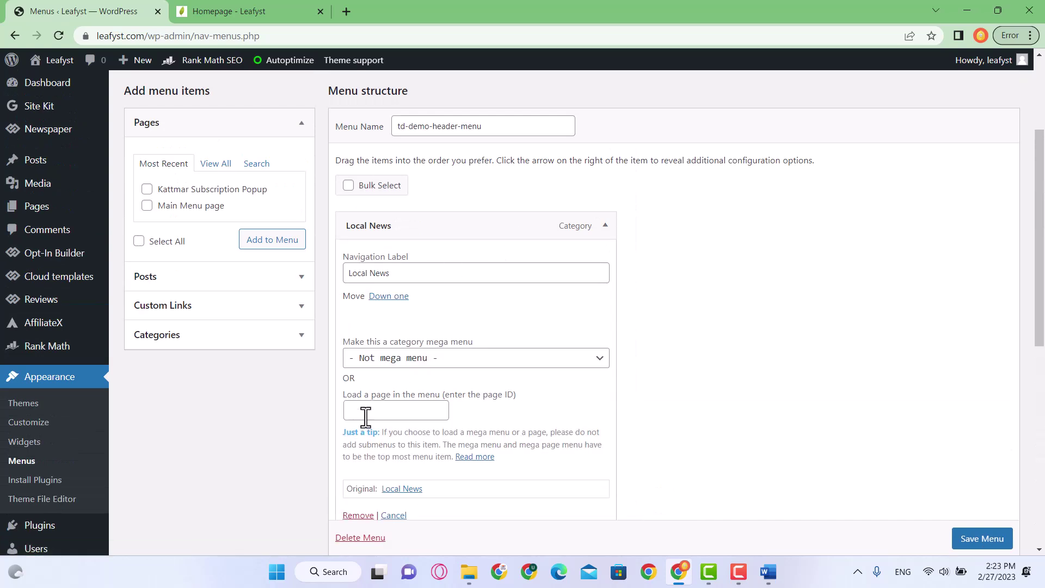
pyautogui.scroll(-3, 365, 416)
pyautogui.click(358, 378)
# Step: Remove the Art and Culture category items from the menu structure
pyautogui.scroll(4, 422, 369)
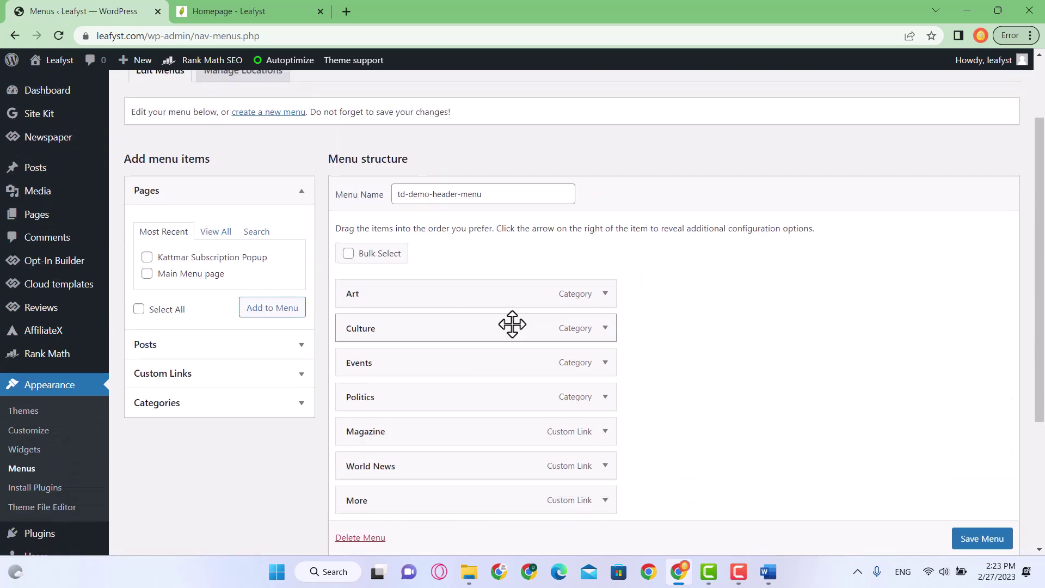
pyautogui.click(604, 295)
pyautogui.scroll(-3, 375, 422)
pyautogui.click(358, 445)
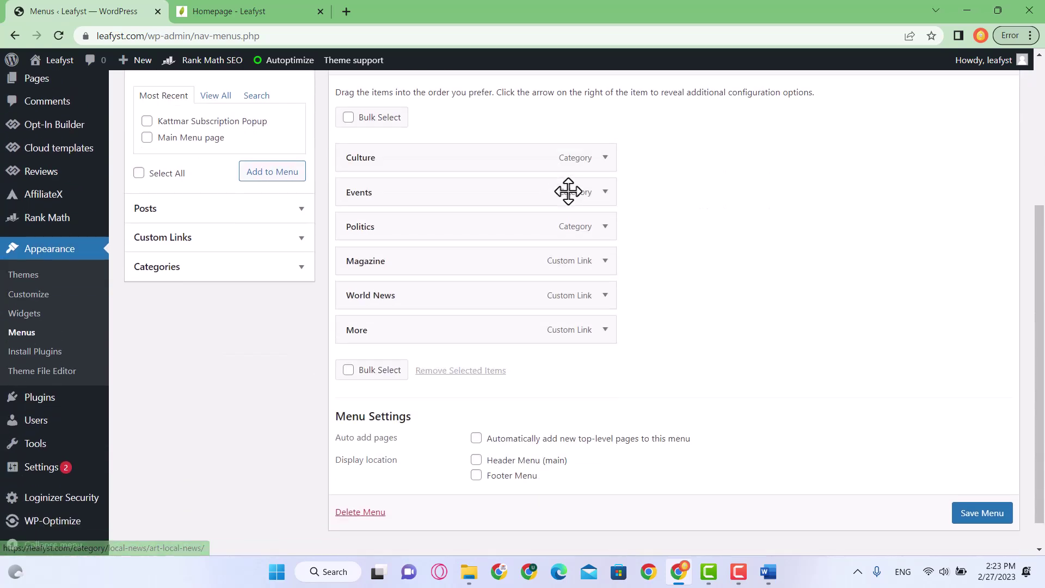
pyautogui.click(605, 157)
pyautogui.scroll(-2, 385, 350)
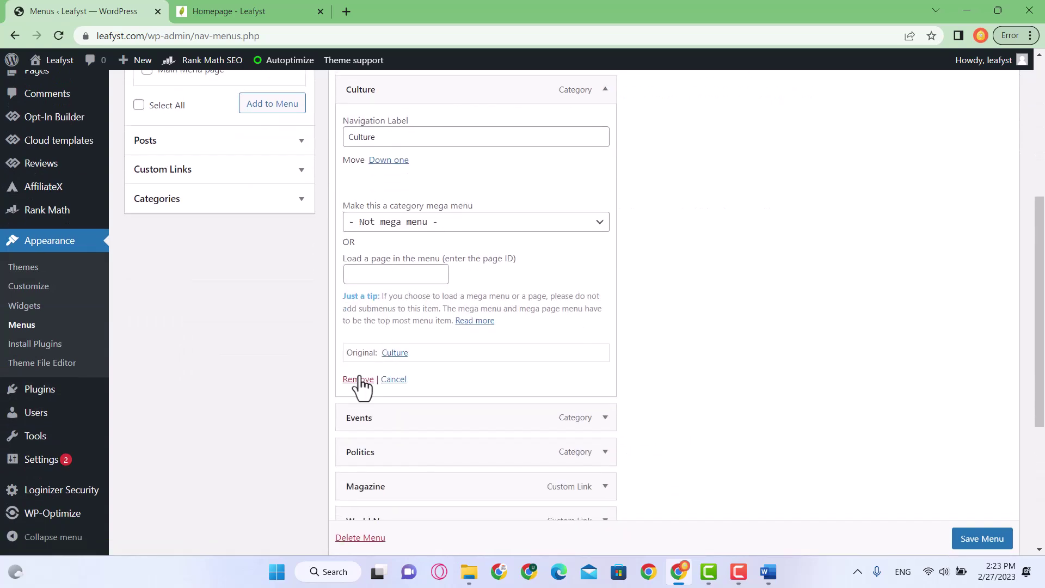
pyautogui.click(358, 379)
# Step: Remove the Events and Politics category items from the menu structure
pyautogui.scroll(5, 495, 291)
pyautogui.click(605, 227)
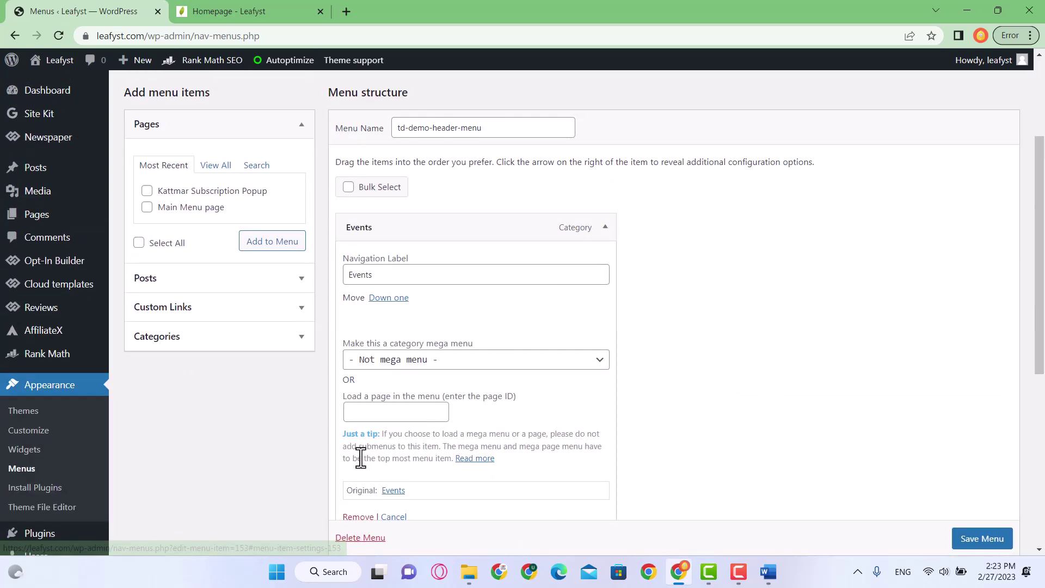
pyautogui.scroll(-2, 361, 457)
pyautogui.click(358, 447)
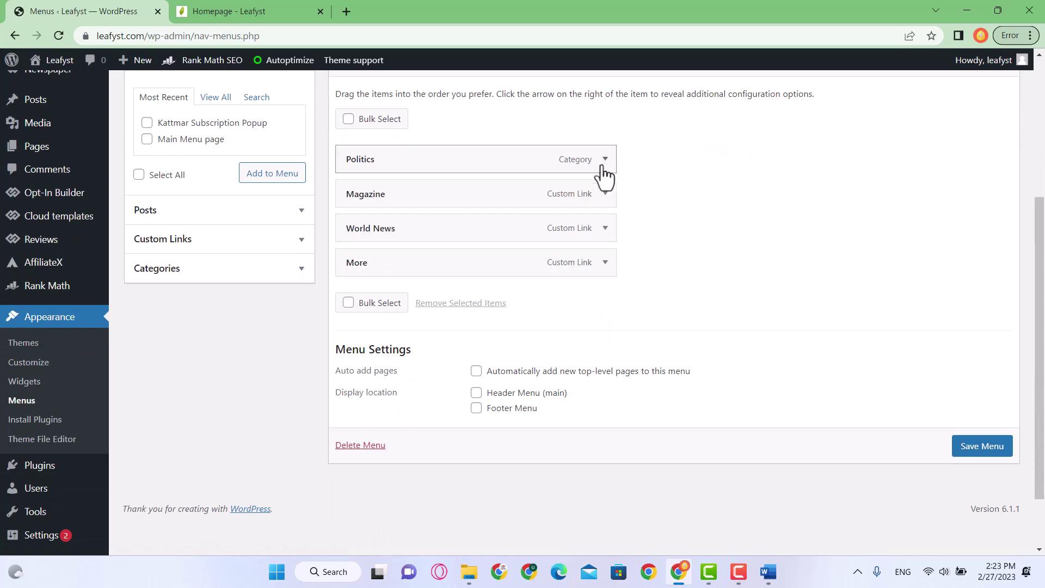
pyautogui.click(604, 159)
pyautogui.scroll(-3, 362, 415)
pyautogui.click(360, 313)
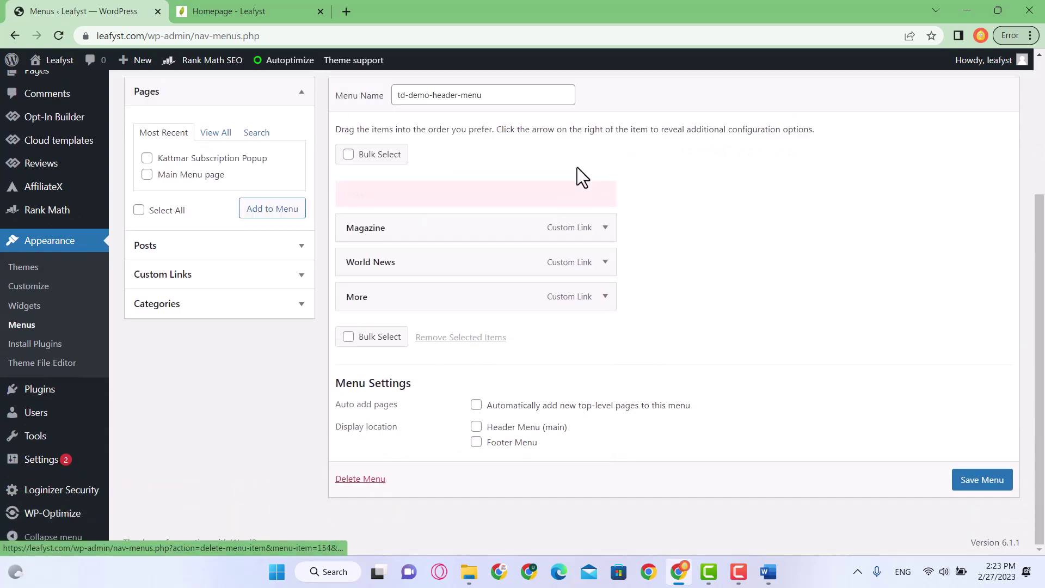
# Step: Remove the Magazine and World News custom links from the menu structure
pyautogui.click(605, 299)
pyautogui.scroll(-3, 381, 443)
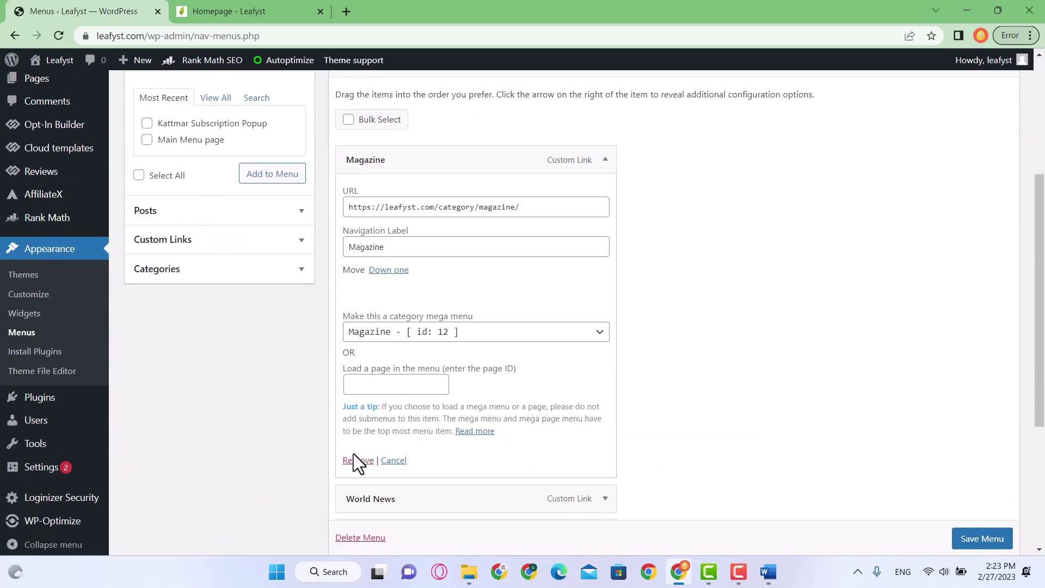
pyautogui.scroll(-2, 355, 452)
pyautogui.click(359, 393)
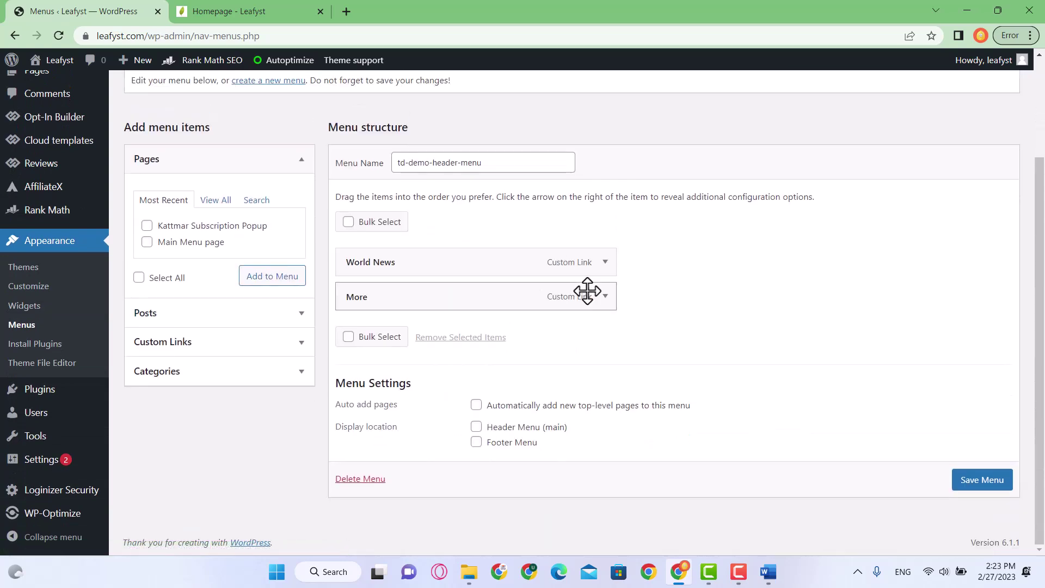
pyautogui.click(603, 262)
pyautogui.scroll(-2, 490, 375)
pyautogui.scroll(-1, 394, 412)
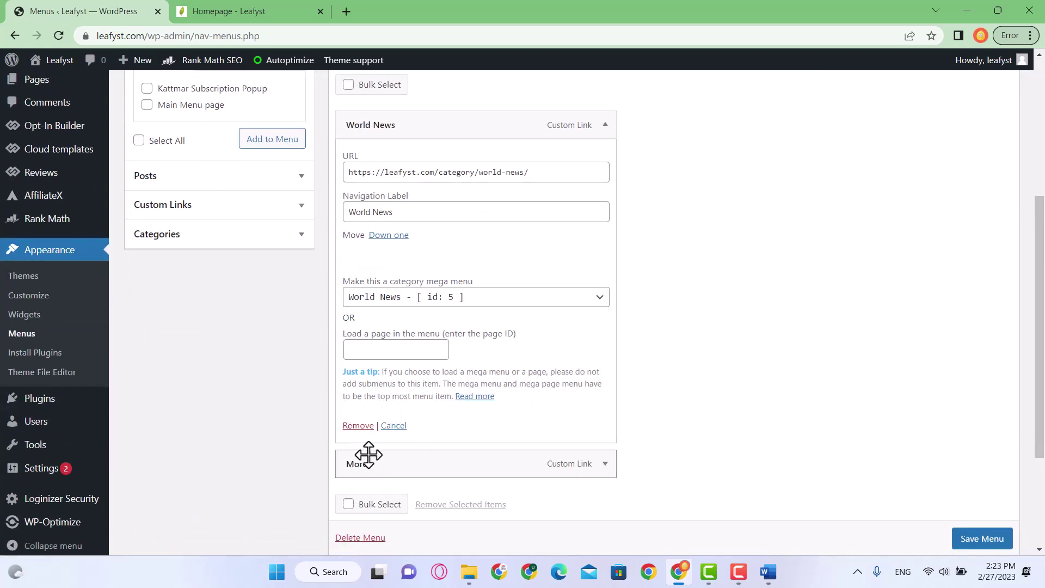
pyautogui.click(358, 426)
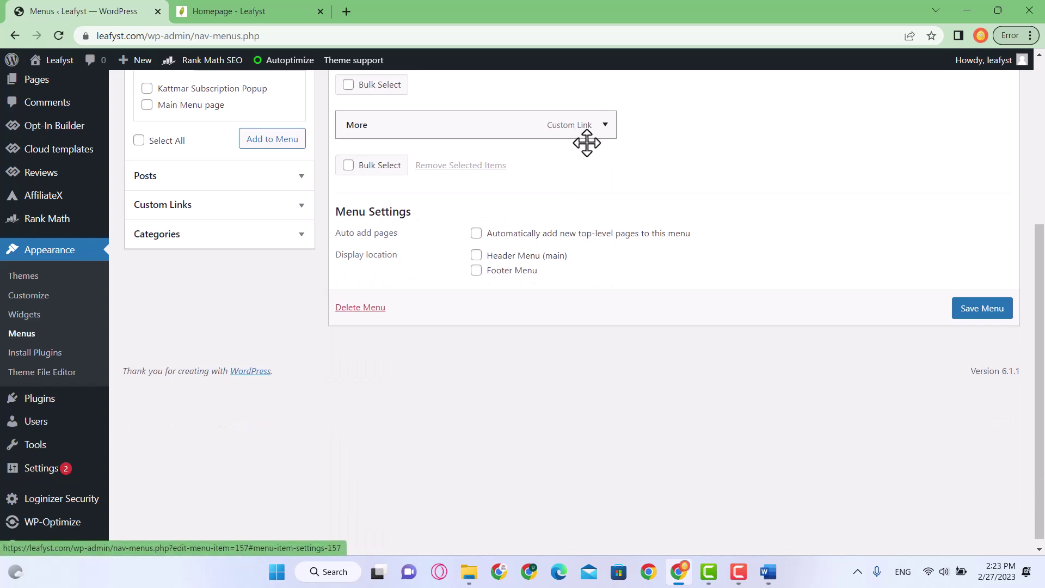
# Step: Remove the More custom link from the menu structure and save the emptied header menu
pyautogui.click(605, 126)
pyautogui.scroll(-1, 463, 305)
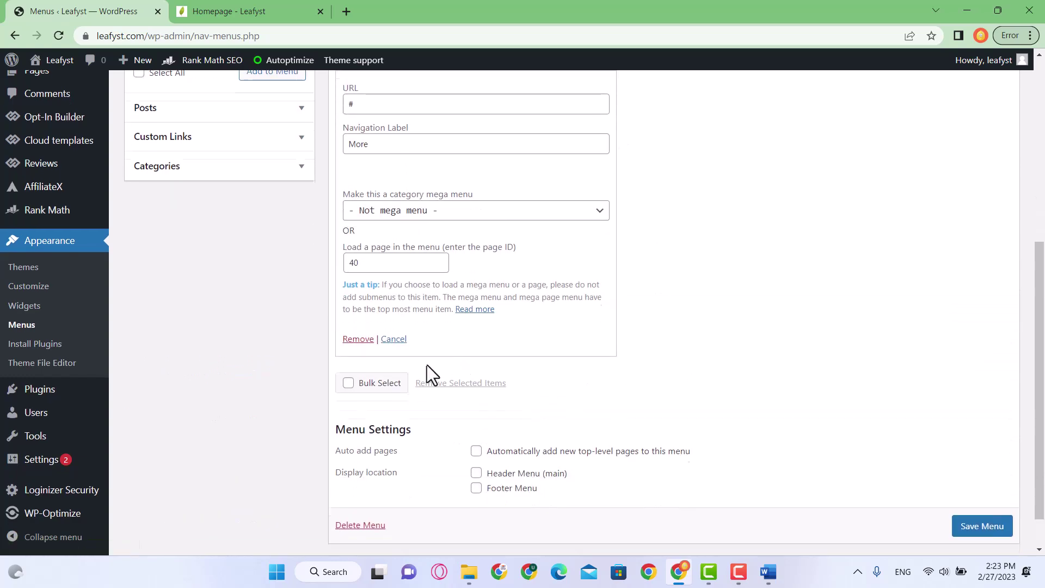
pyautogui.click(356, 340)
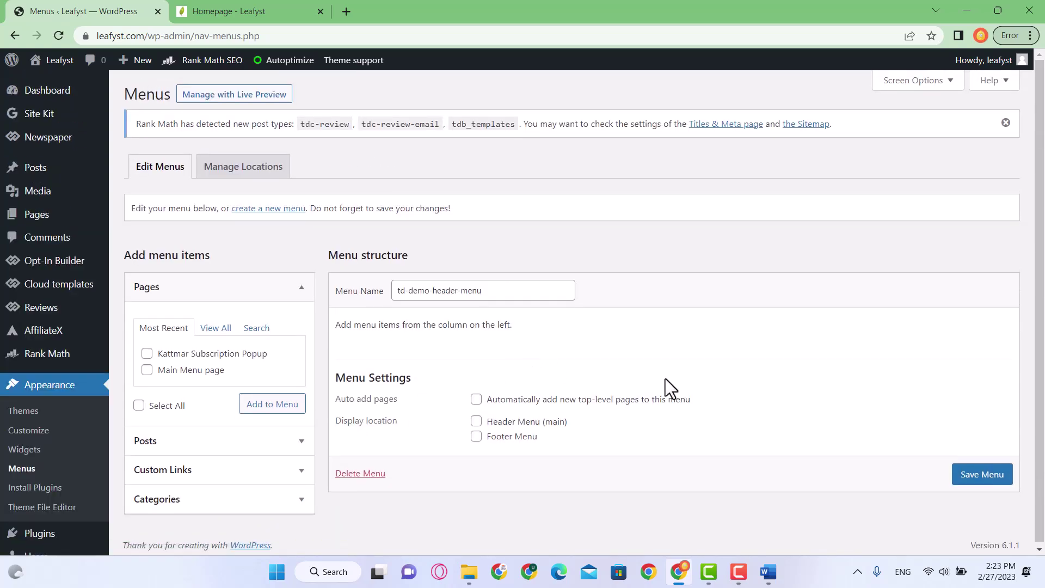
pyautogui.click(985, 476)
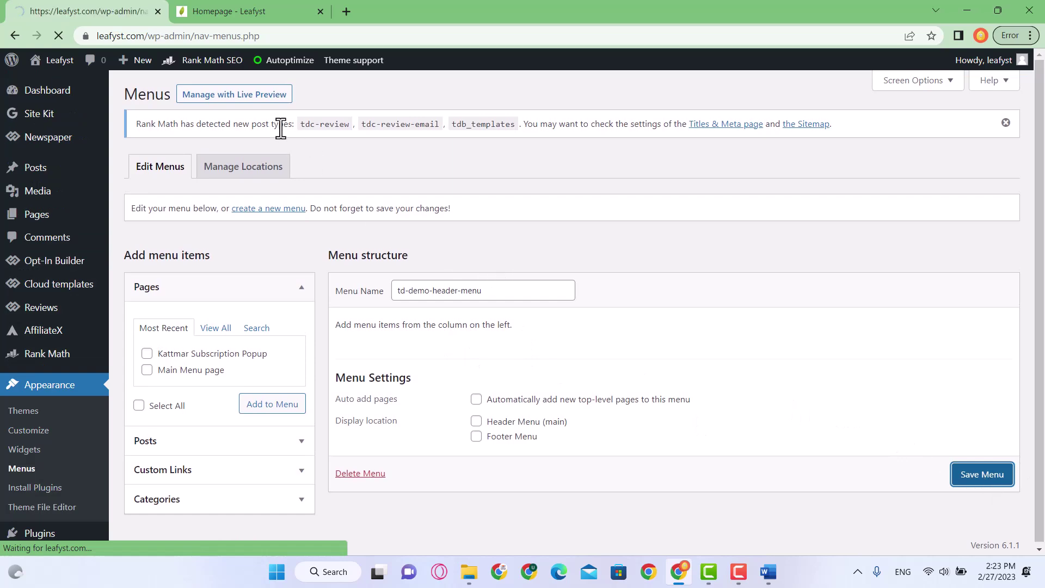
# Step: Reload the live Leafyst homepage to check its header menu, and return to the WordPress admin page
pyautogui.click(283, 3)
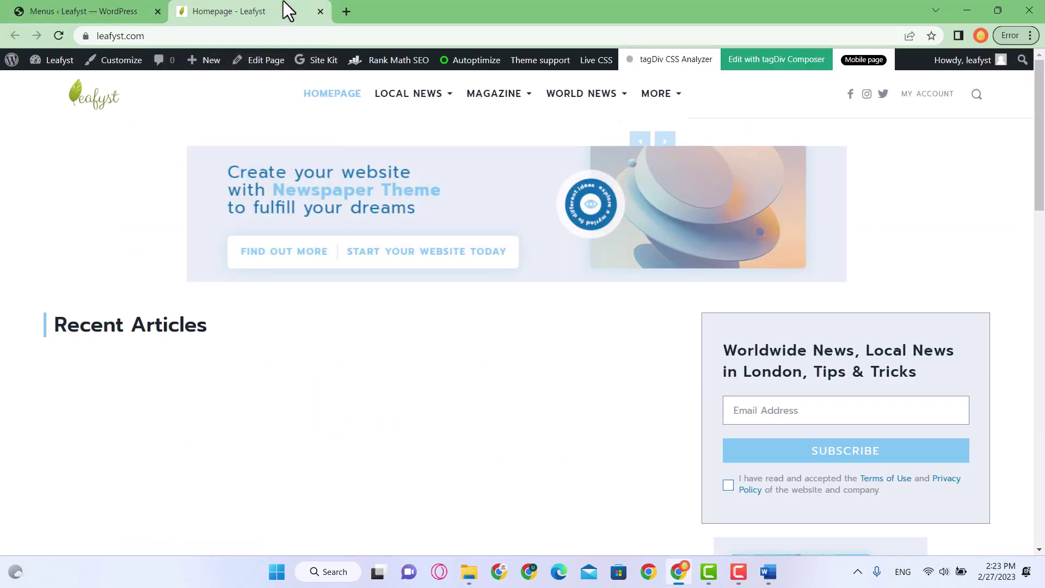
pyautogui.click(58, 35)
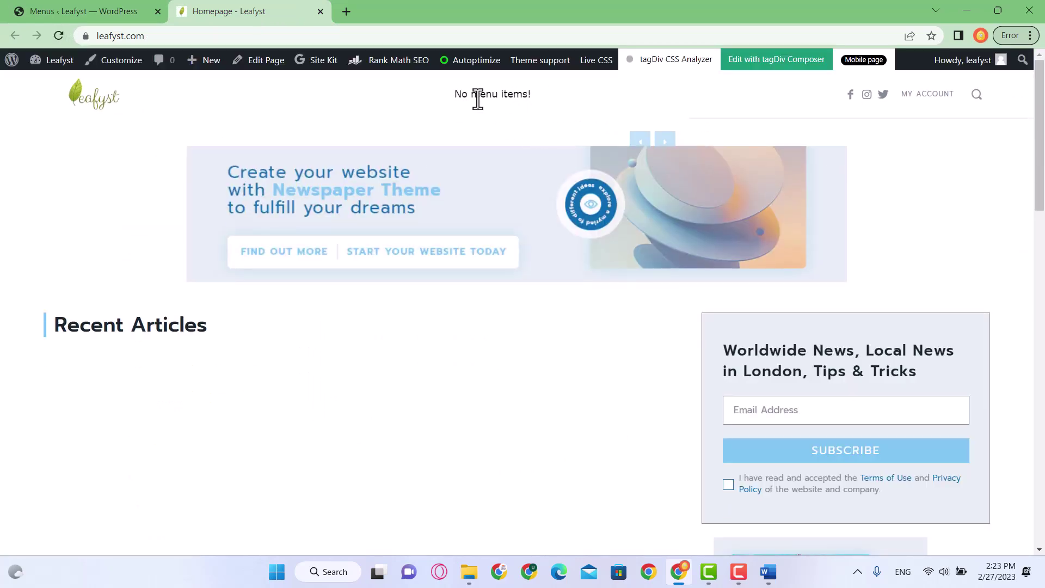
pyautogui.click(58, 9)
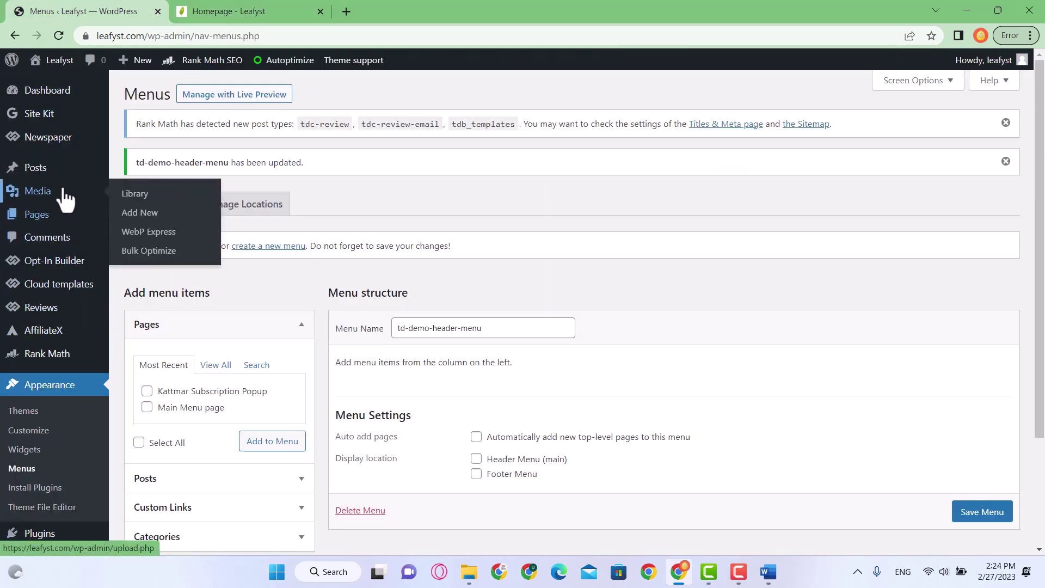
# Step: Open the post Categories page and look through the existing categories
pyautogui.moveTo(37, 173)
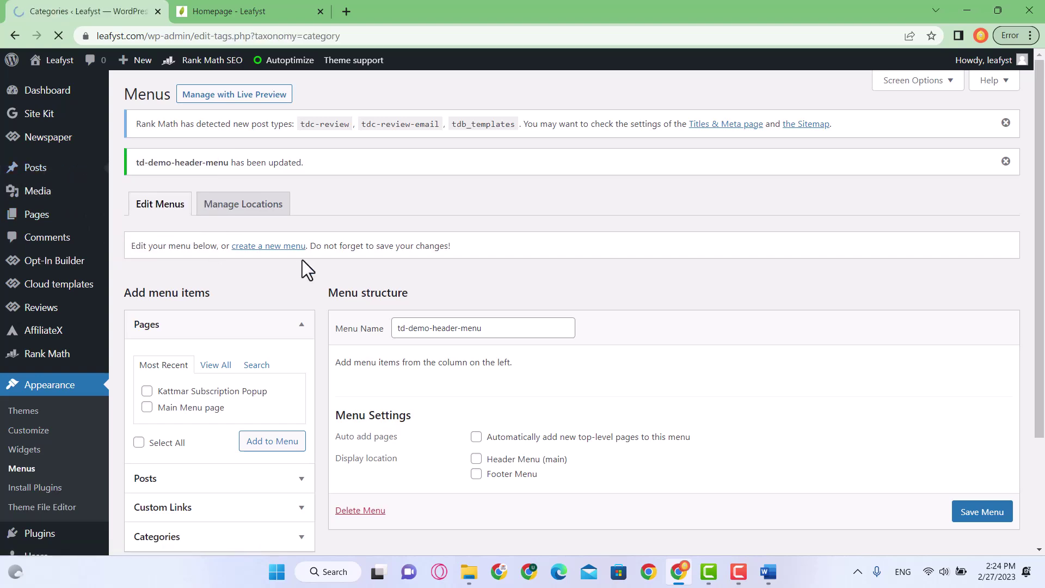
pyautogui.scroll(-4, 560, 345)
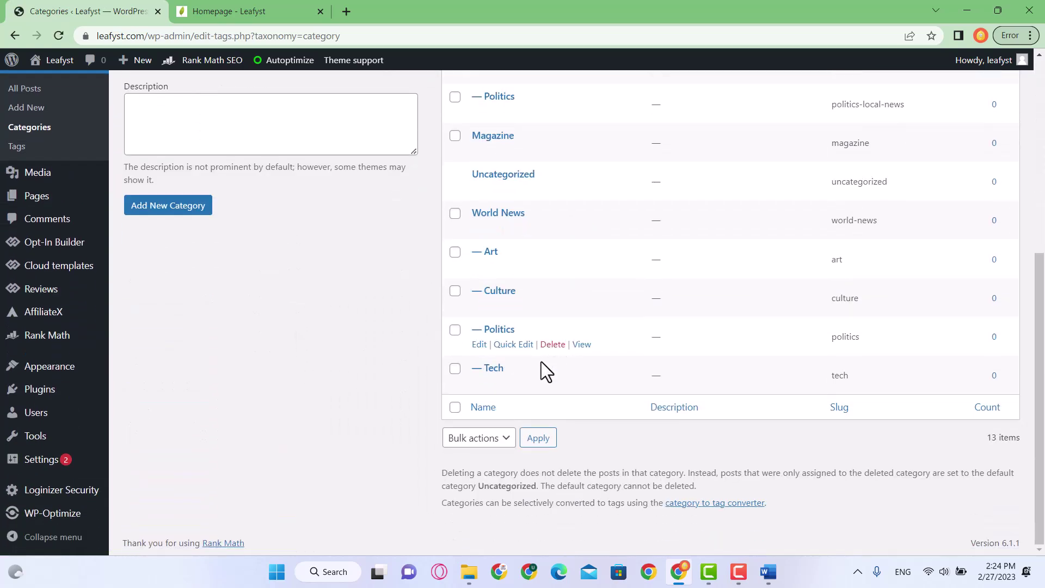
pyautogui.scroll(4, 512, 392)
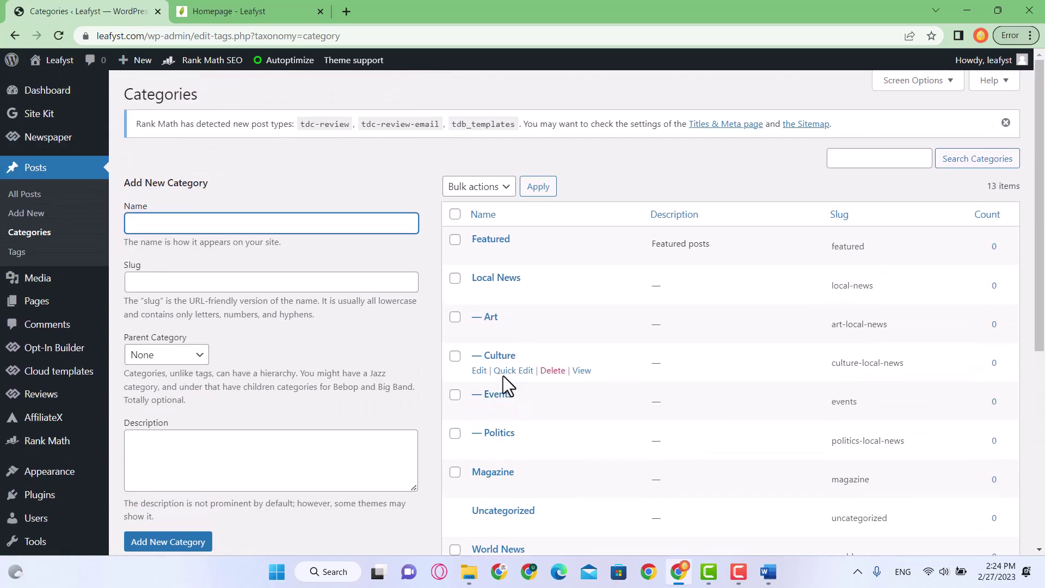
# Step: Select all existing post categories and delete them in bulk
pyautogui.click(455, 214)
pyautogui.scroll(-6, 474, 256)
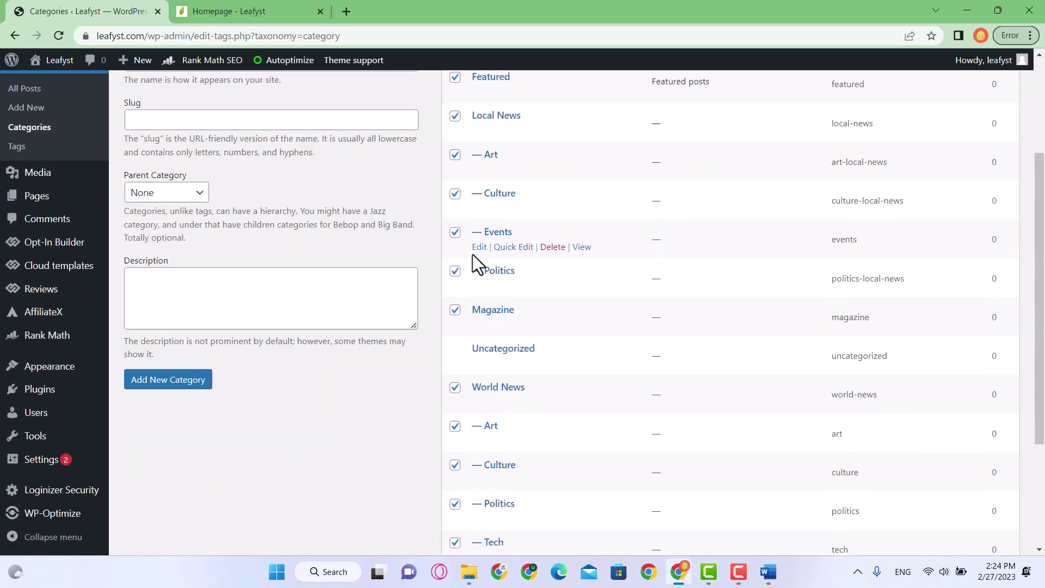
pyautogui.click(503, 441)
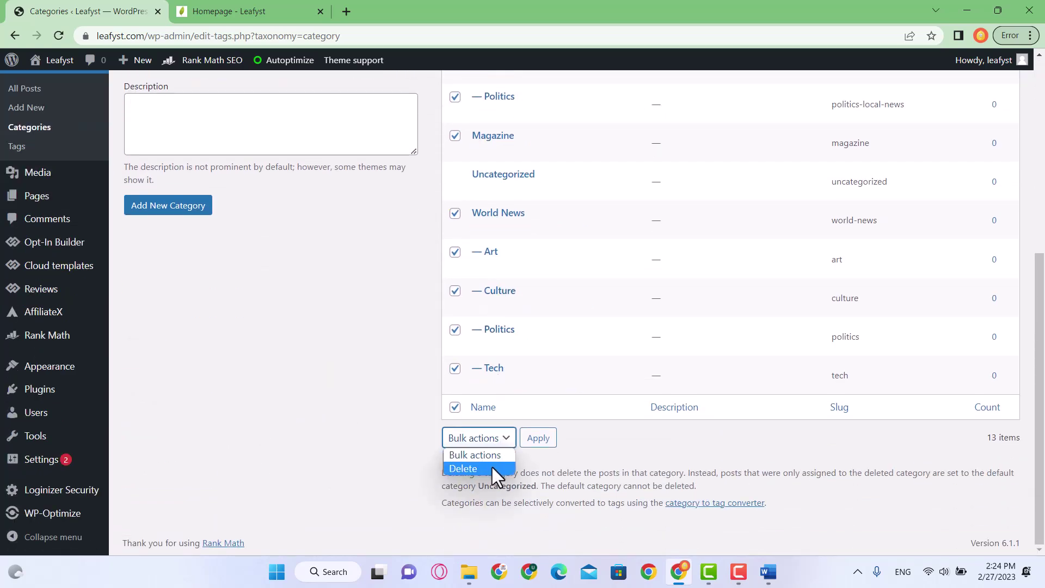
pyautogui.click(471, 469)
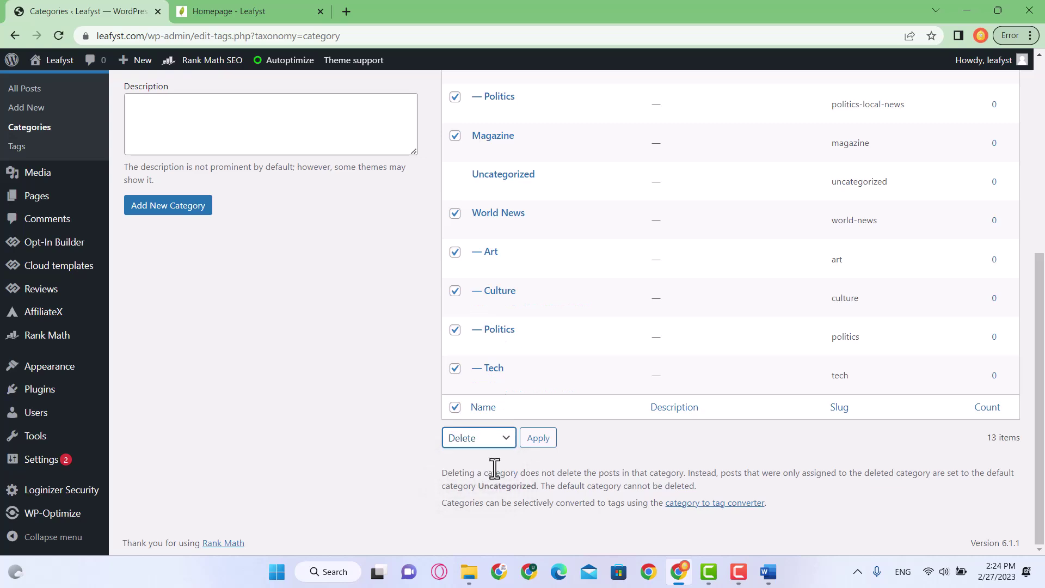
pyautogui.click(533, 442)
pyautogui.moveTo(524, 316)
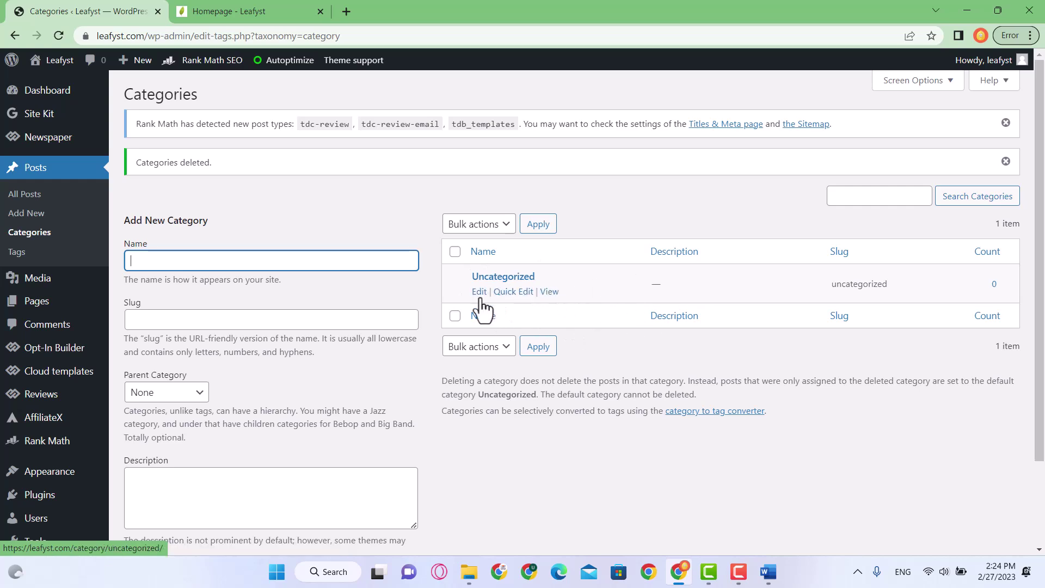
# Step: Copy Carbohydrate from the phytochemical categories document in Word into the new category's name in WordPress, without the bullet
pyautogui.click(768, 572)
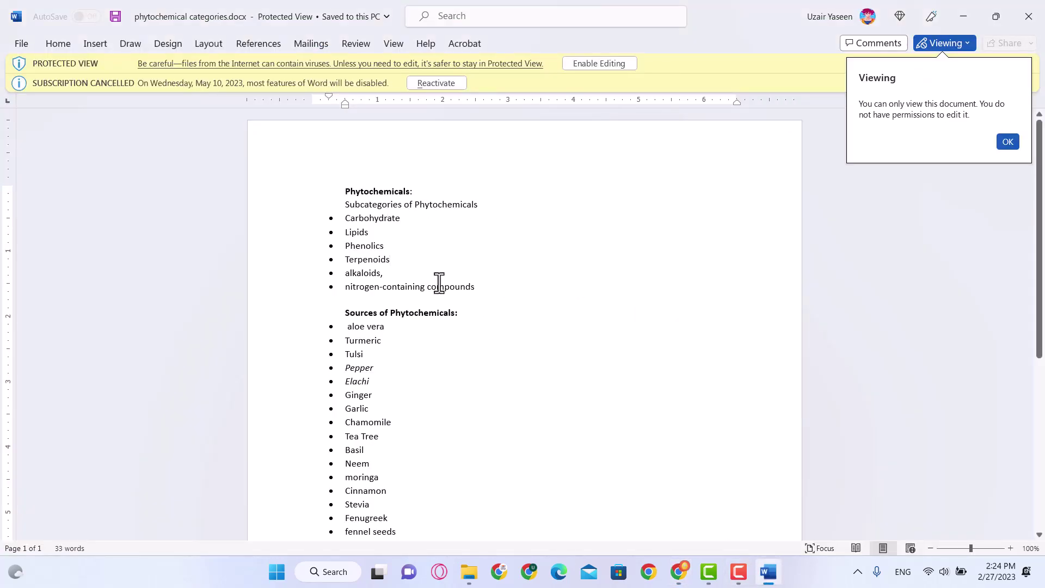
pyautogui.moveTo(492, 287); pyautogui.dragTo(347, 220)
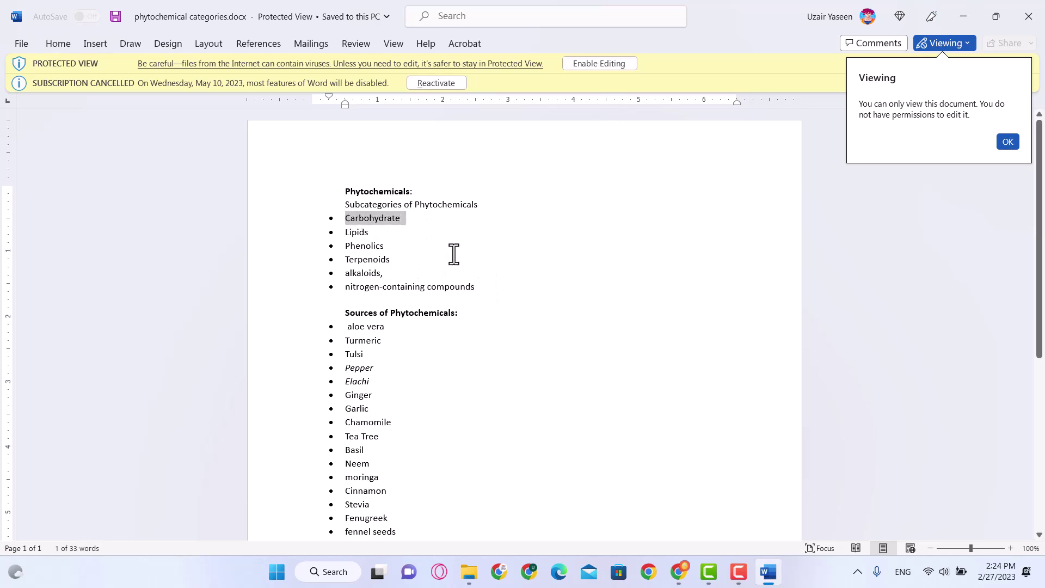
pyautogui.hotkey('alt', 'Tab')
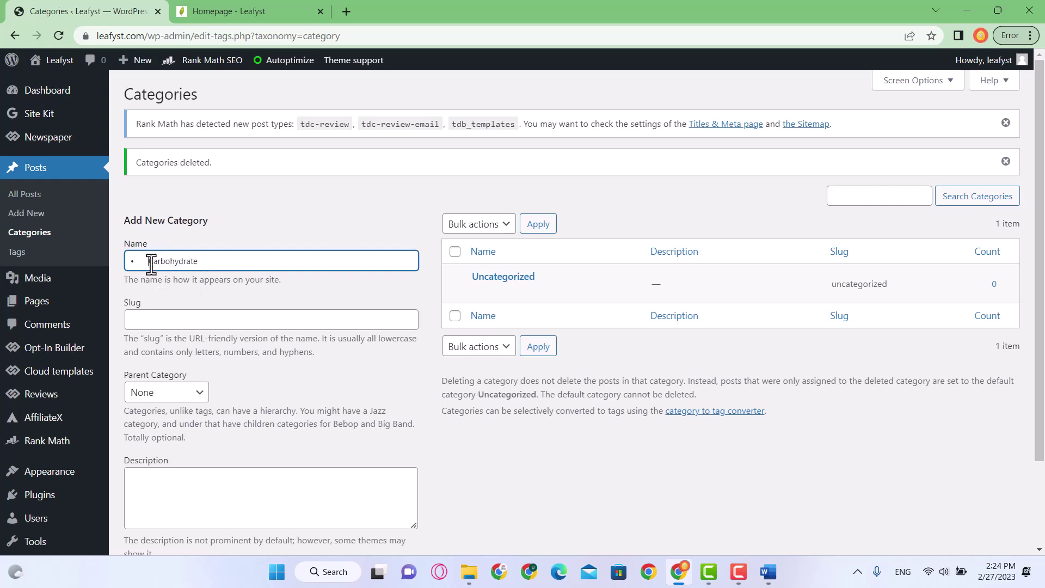
pyautogui.hotkey('alt', 'Tab')
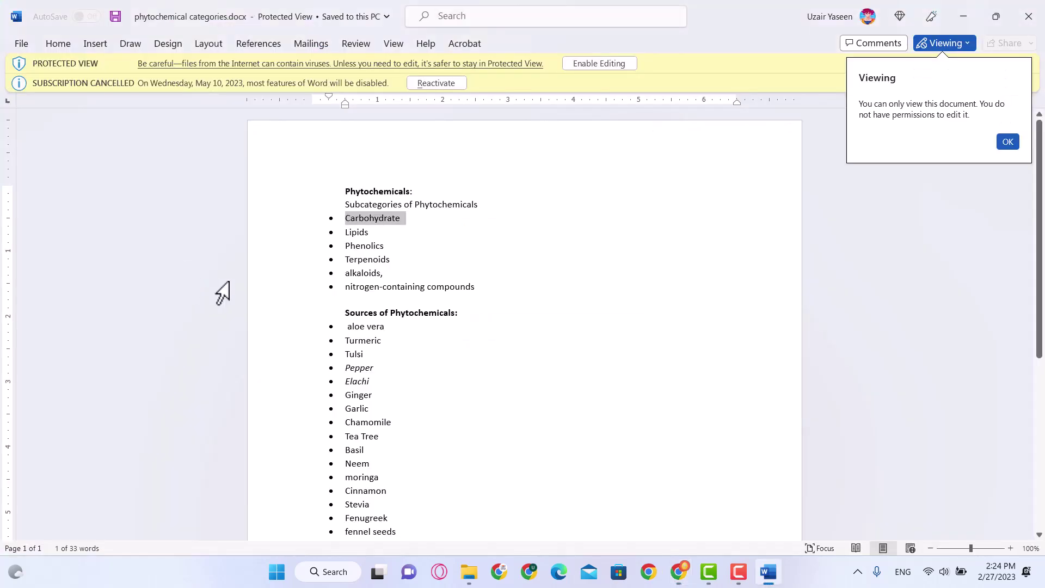
pyautogui.hotkey('alt', 'Tab')
pyautogui.click(191, 319)
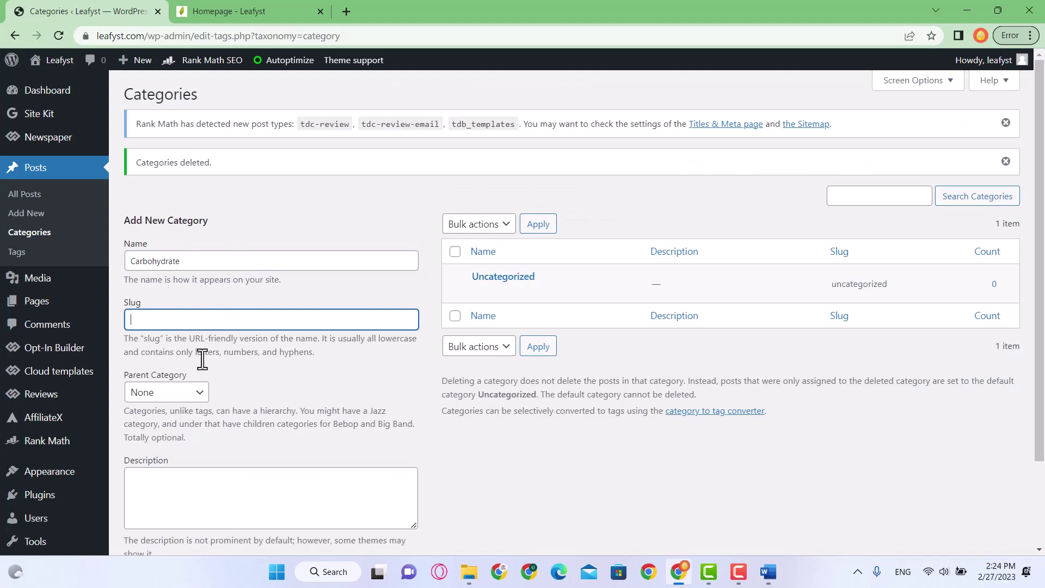
# Step: Add Carbohydrate as a new category with parent None, leaving the slug and description empty
pyautogui.scroll(-1, 214, 427)
pyautogui.click(163, 325)
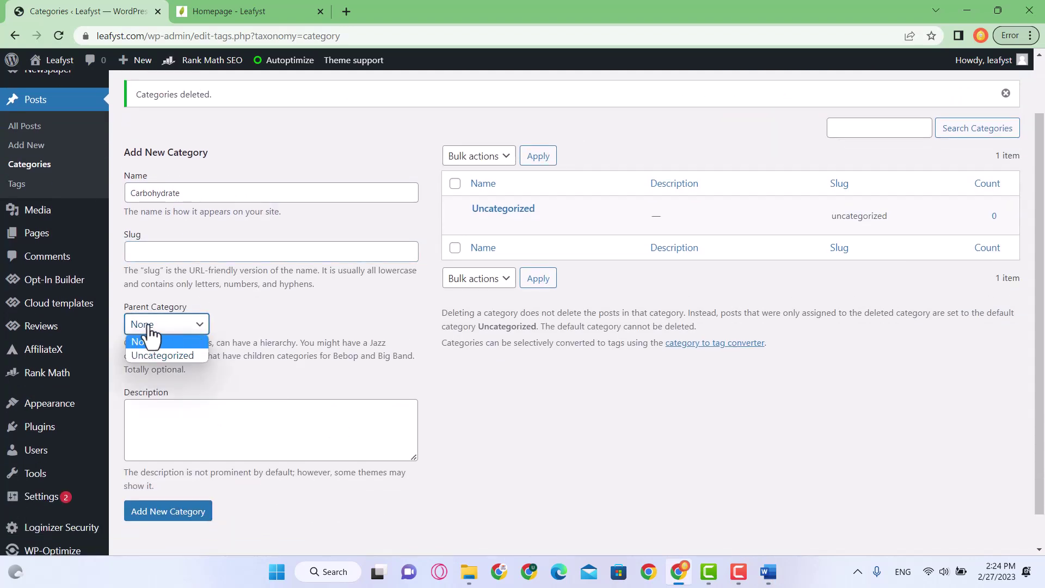
pyautogui.click(157, 330)
pyautogui.scroll(-1, 215, 441)
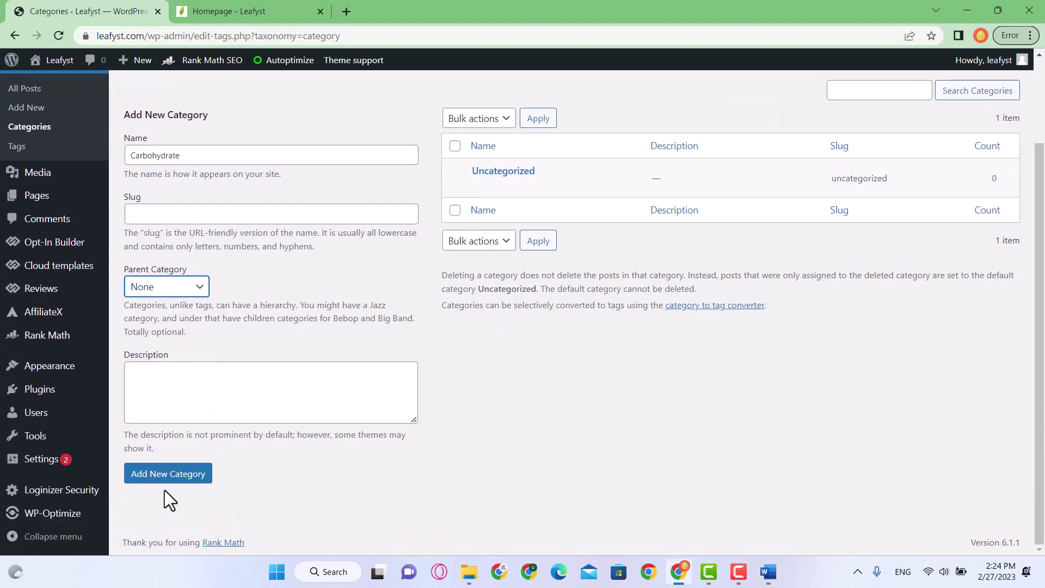
pyautogui.click(206, 383)
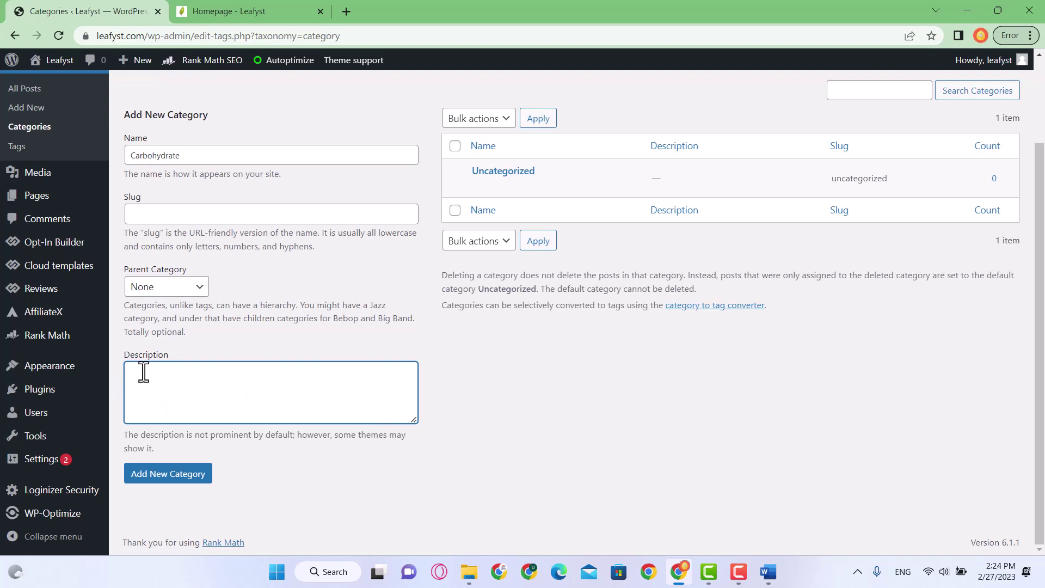
pyautogui.scroll(3, 143, 371)
pyautogui.doubleClick(191, 262)
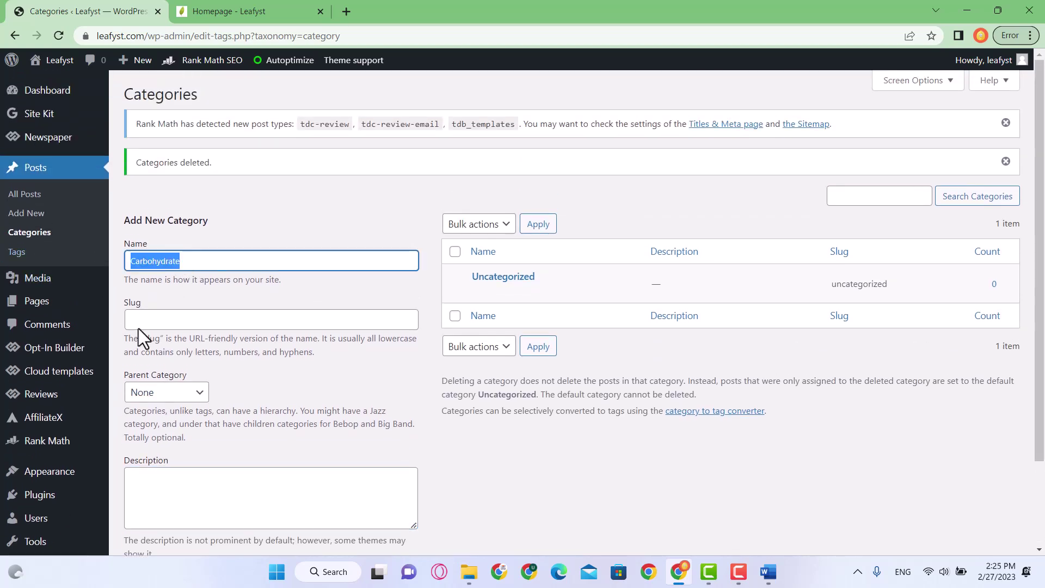
pyautogui.scroll(-3, 140, 337)
pyautogui.click(142, 369)
pyautogui.click(476, 416)
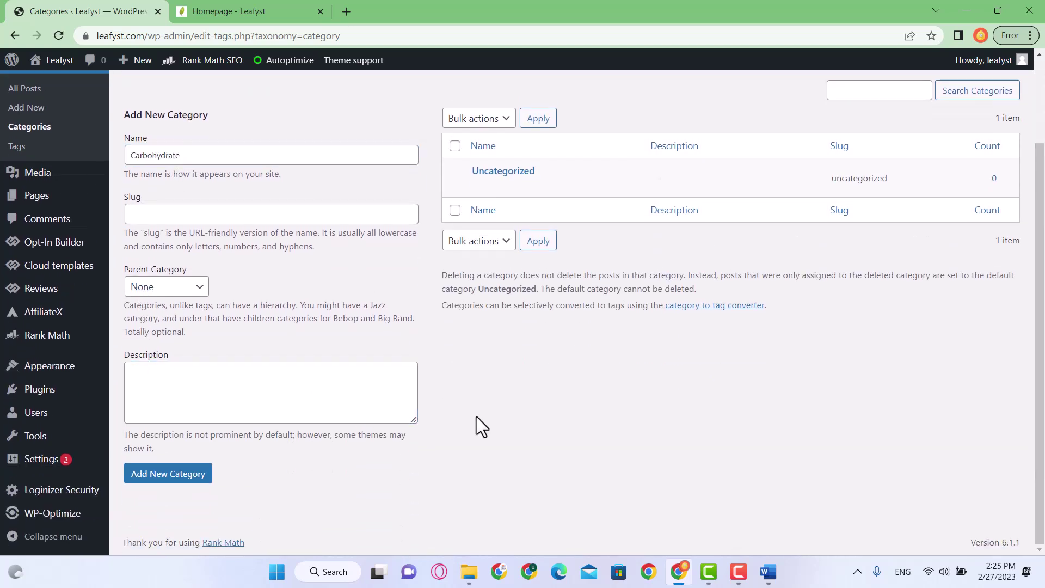
pyautogui.click(391, 414)
pyautogui.doubleClick(194, 154)
pyautogui.click(234, 376)
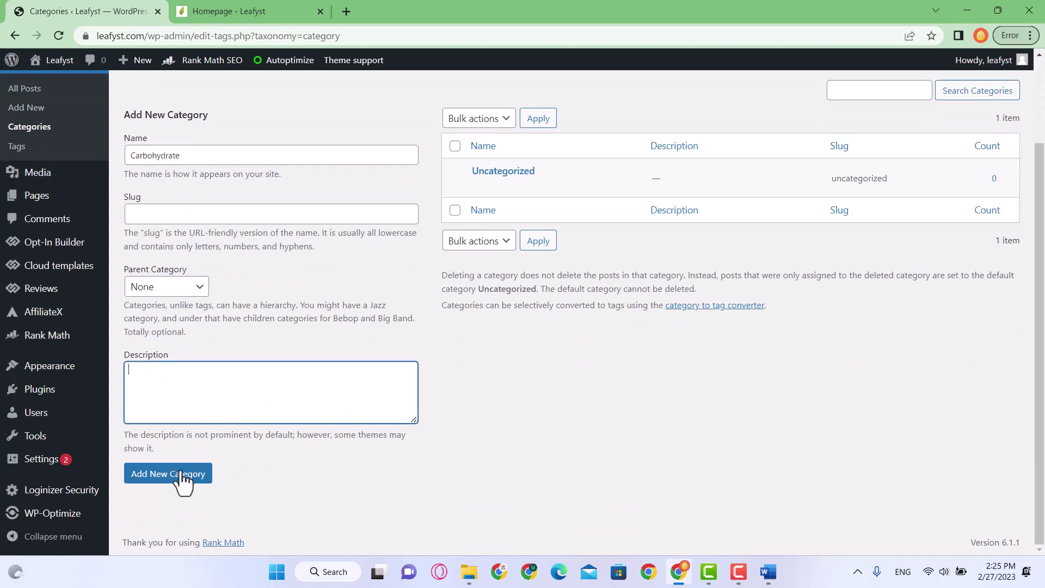
pyautogui.click(179, 479)
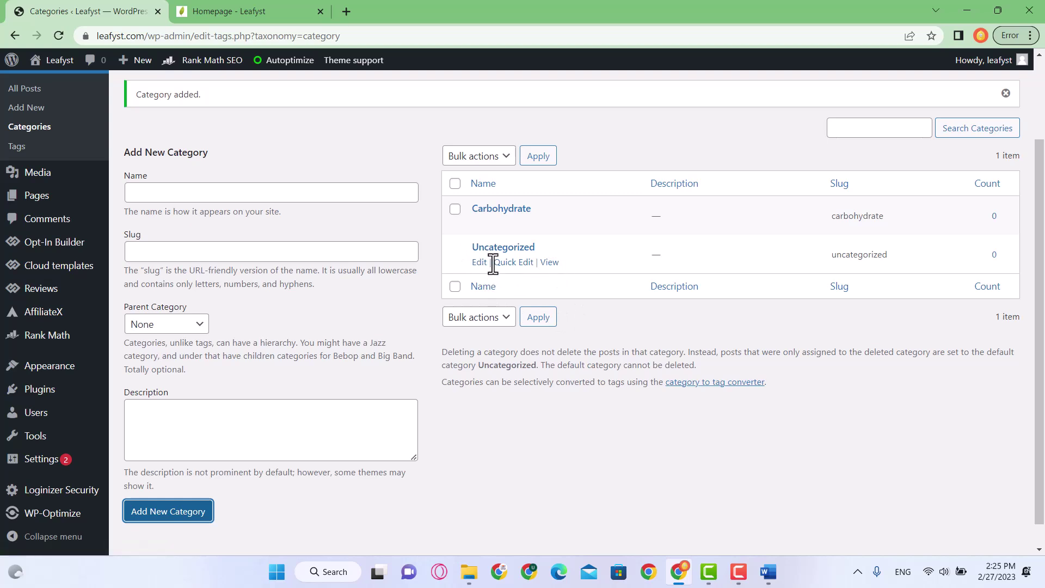
# Step: Open the Uncategorized category for editing and look through its name, slug, Rank Math and code settings
pyautogui.click(458, 249)
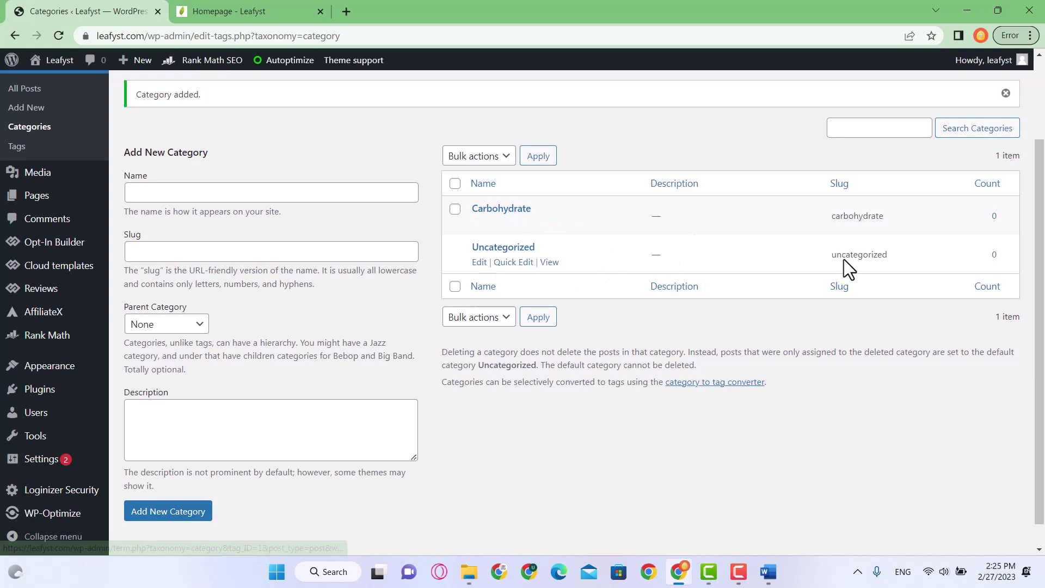
pyautogui.click(479, 263)
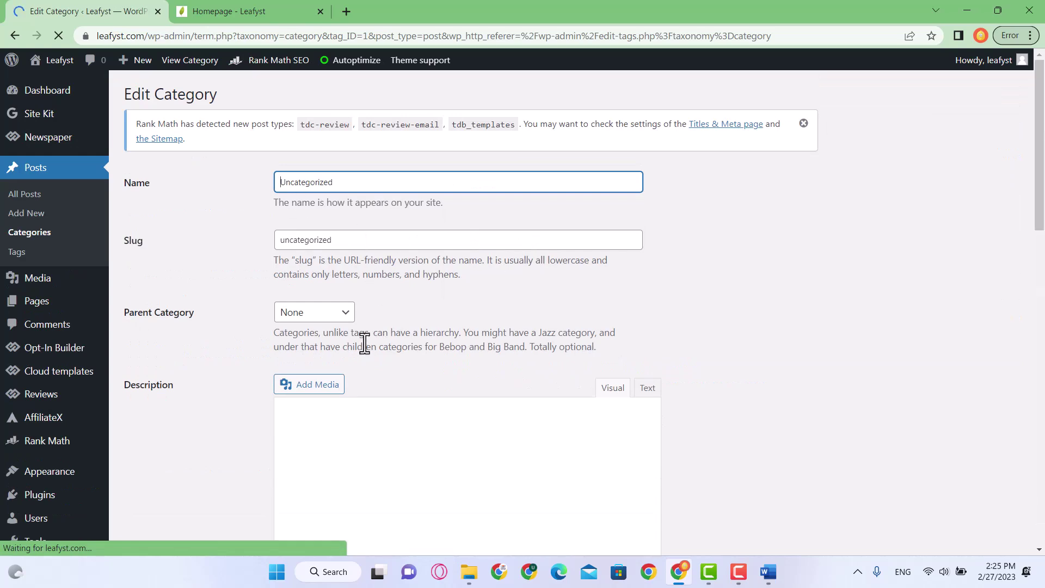
pyautogui.scroll(-5, 349, 333)
pyautogui.scroll(10, 335, 331)
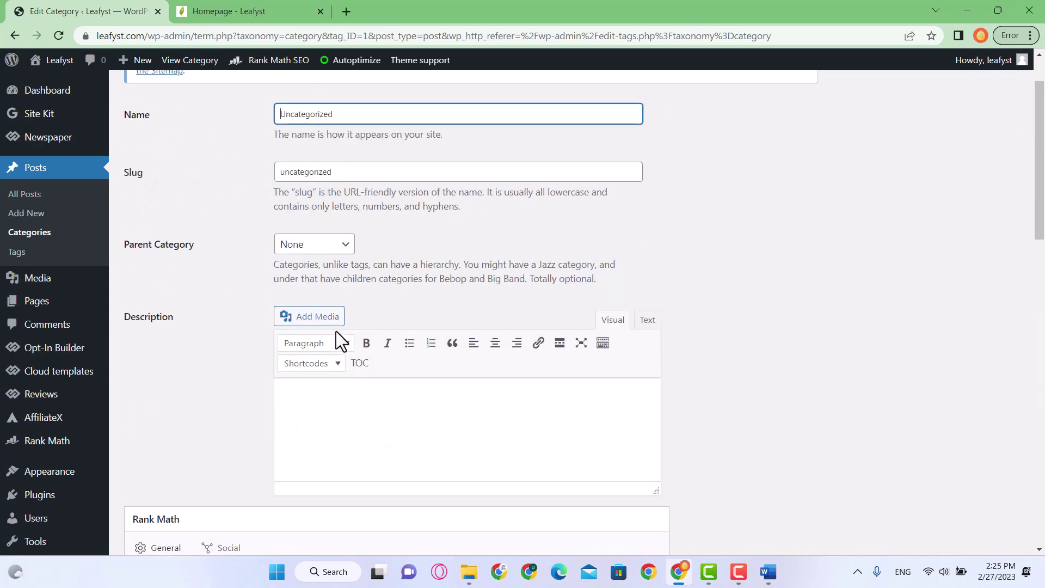
pyautogui.scroll(2, 338, 343)
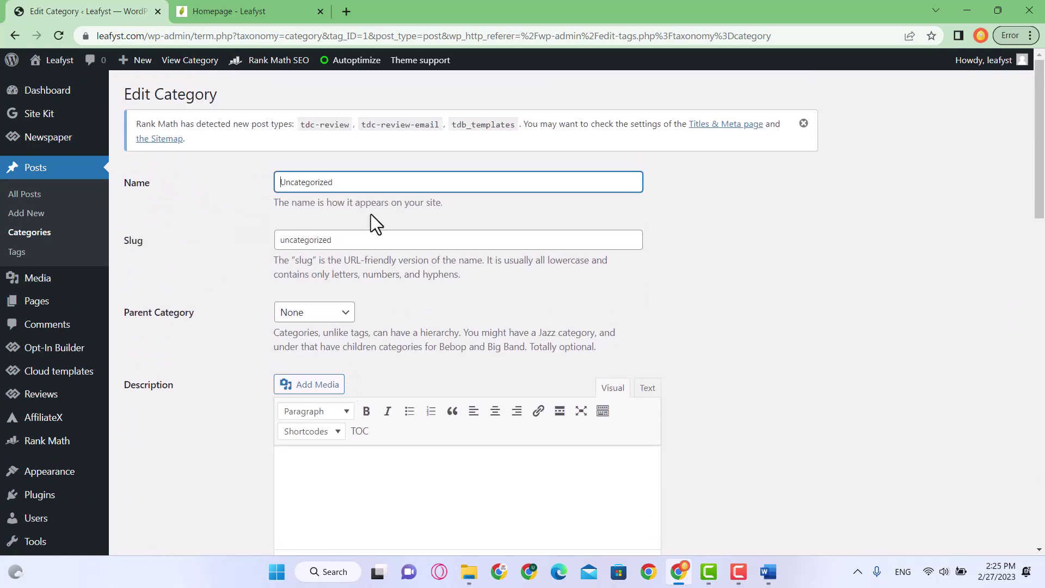
pyautogui.scroll(-10, 359, 261)
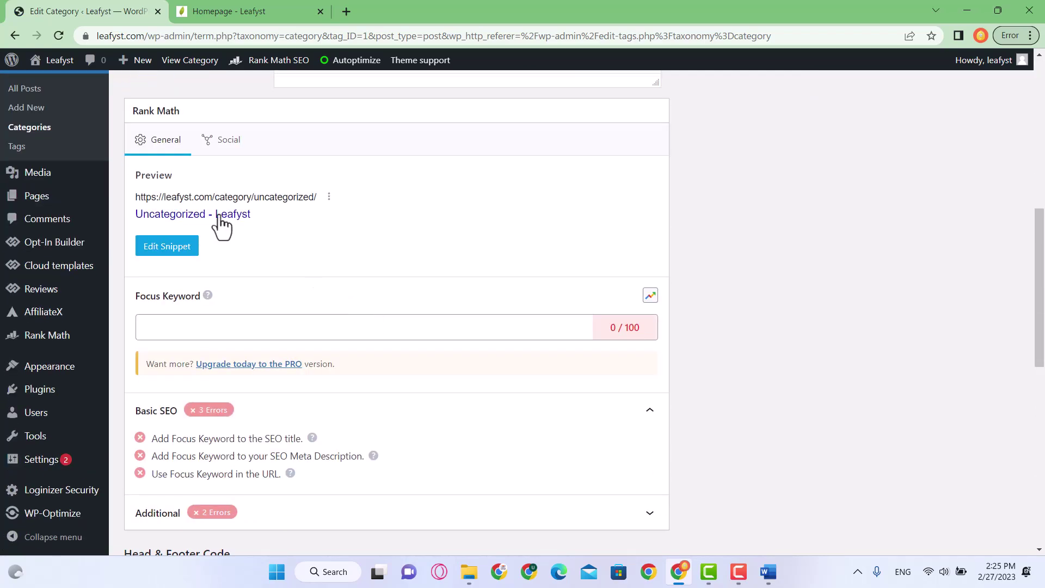
pyautogui.scroll(-8, 232, 380)
pyautogui.scroll(15, 366, 380)
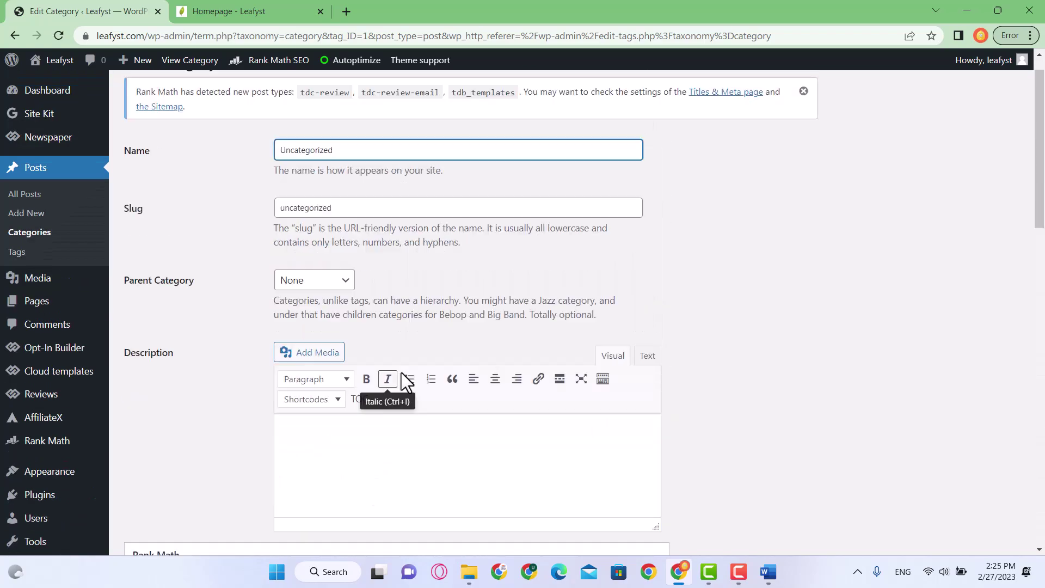
# Step: Copy the word Phytochemicals from the Word document and use it to replace the Uncategorized category's name in WordPress
pyautogui.hotkey('alt', 'Tab')
pyautogui.click(483, 264)
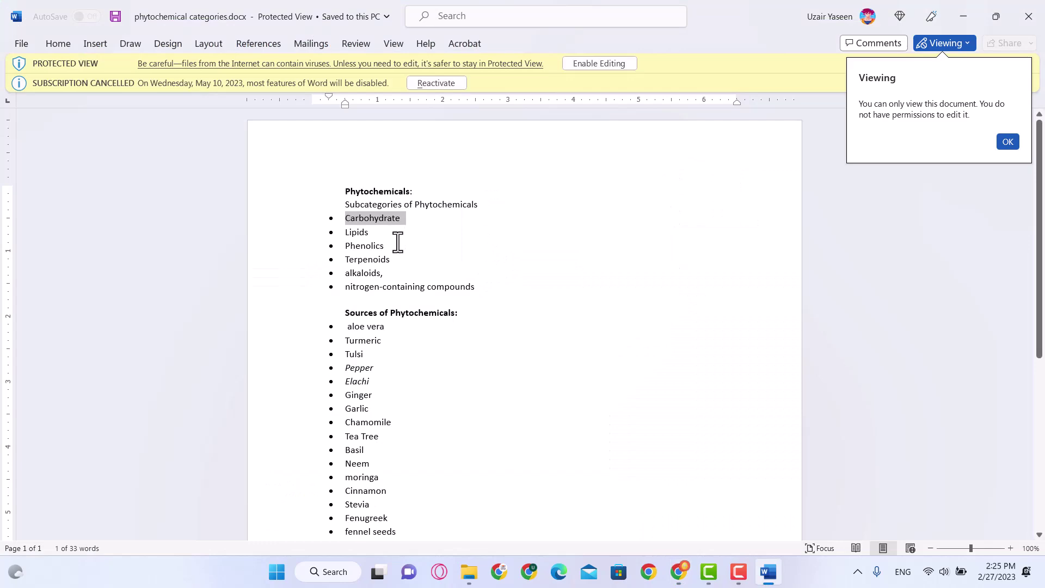
pyautogui.hotkey('alt', 'Tab')
pyautogui.hotkey('alt', 'Tab')
pyautogui.moveTo(490, 207); pyautogui.dragTo(413, 206)
pyautogui.hotkey('ctrl', 'c')
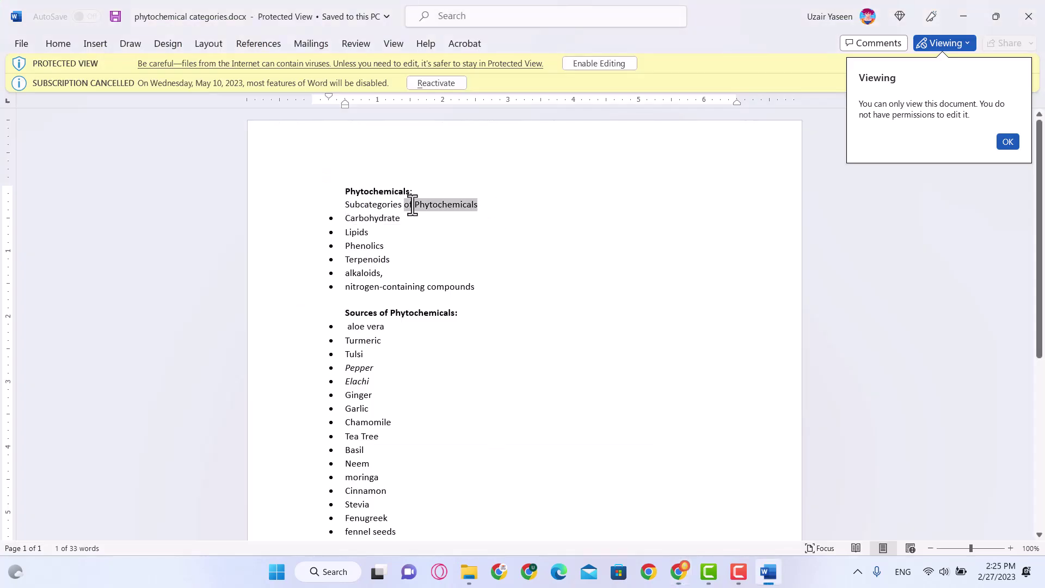
pyautogui.hotkey('alt', 'Tab')
pyautogui.doubleClick(298, 181)
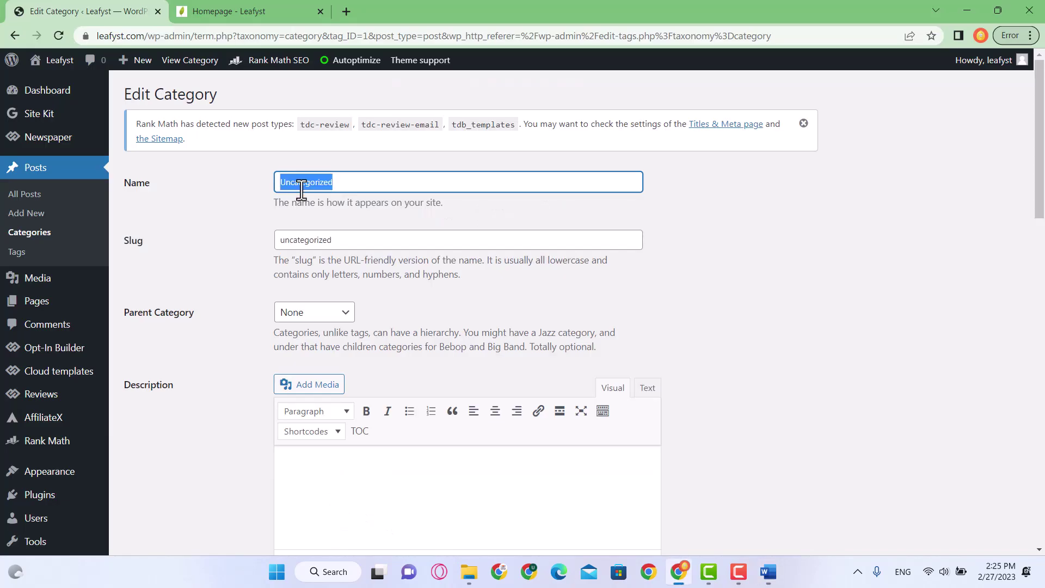
pyautogui.hotkey('ctrl', 'v')
# Step: Set the category's slug to phytochemicals in lowercase, update the category and return to the category list
pyautogui.doubleClick(331, 241)
pyautogui.doubleClick(357, 185)
pyautogui.doubleClick(301, 242)
pyautogui.hotkey('ctrl', 'v')
pyautogui.click(287, 240)
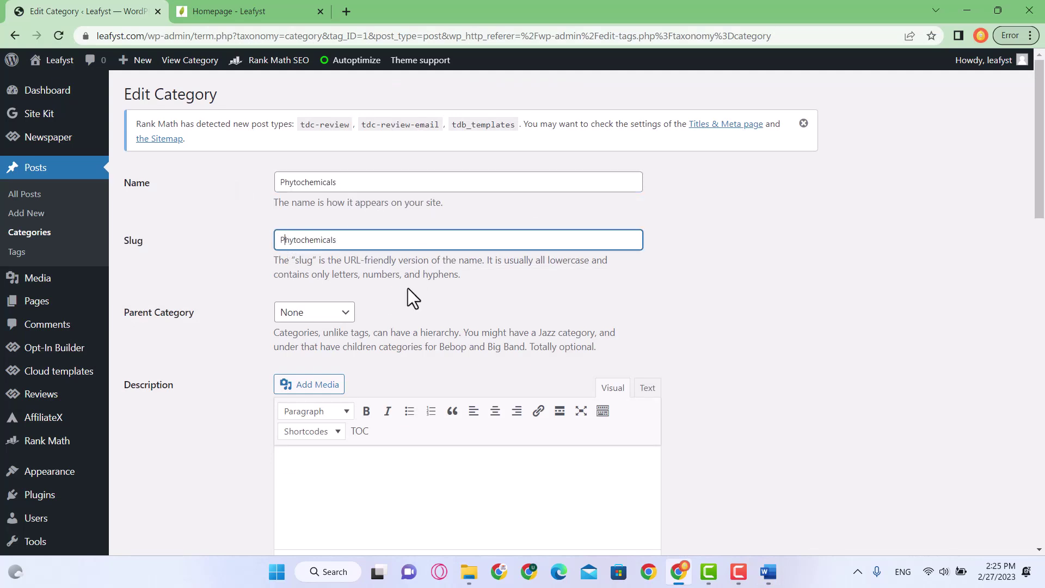
pyautogui.press('BackSpace')
pyautogui.write('p')
pyautogui.scroll(-3, 383, 358)
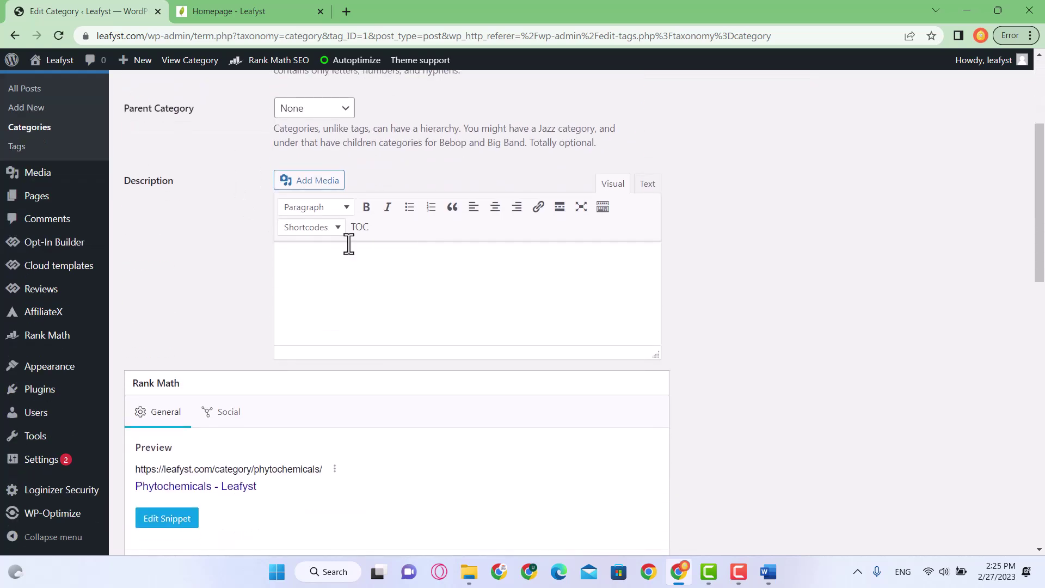
pyautogui.scroll(-13, 339, 277)
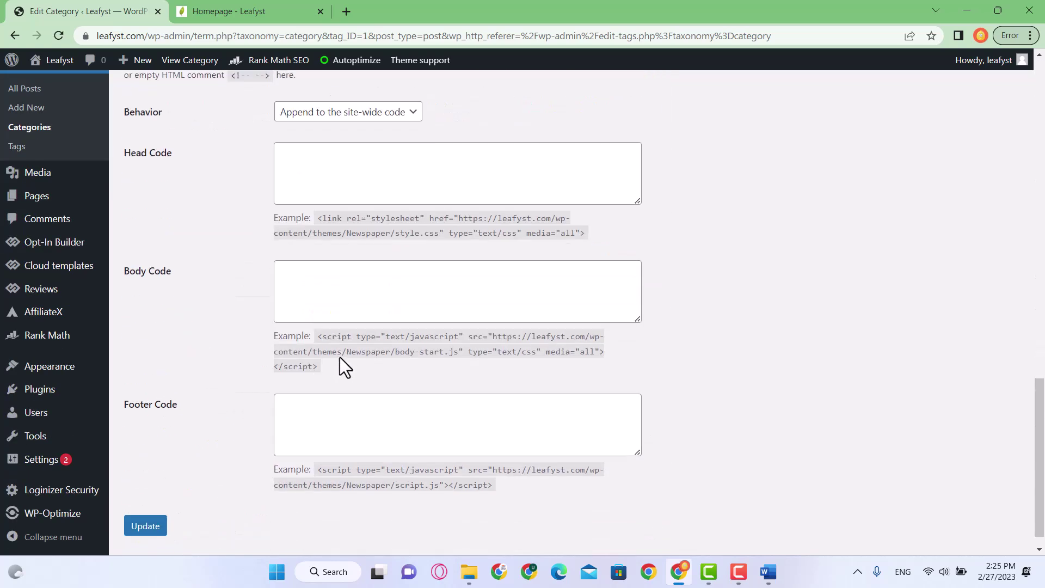
pyautogui.click(158, 501)
pyautogui.scroll(8, 249, 276)
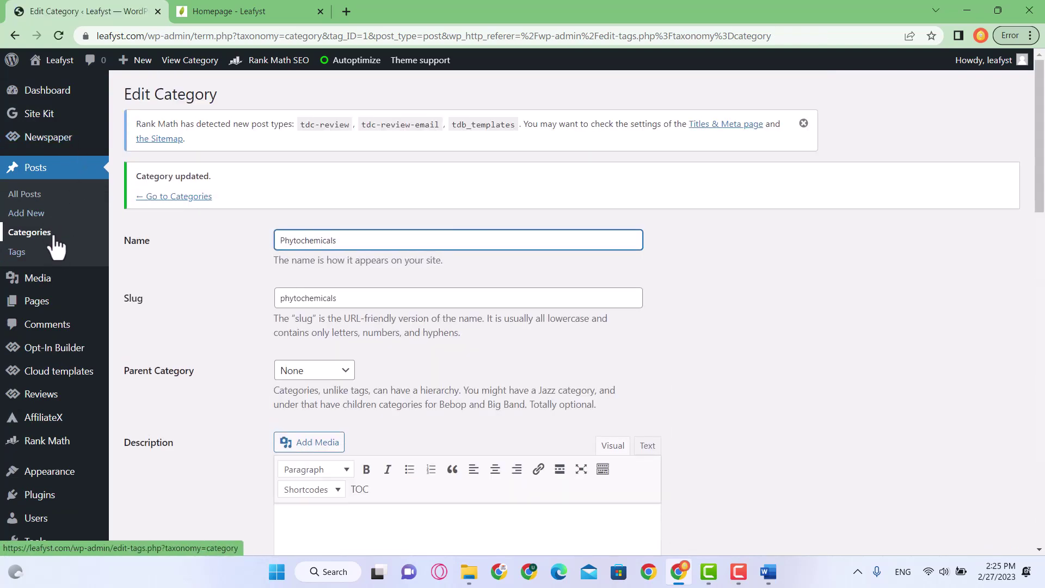
pyautogui.click(175, 197)
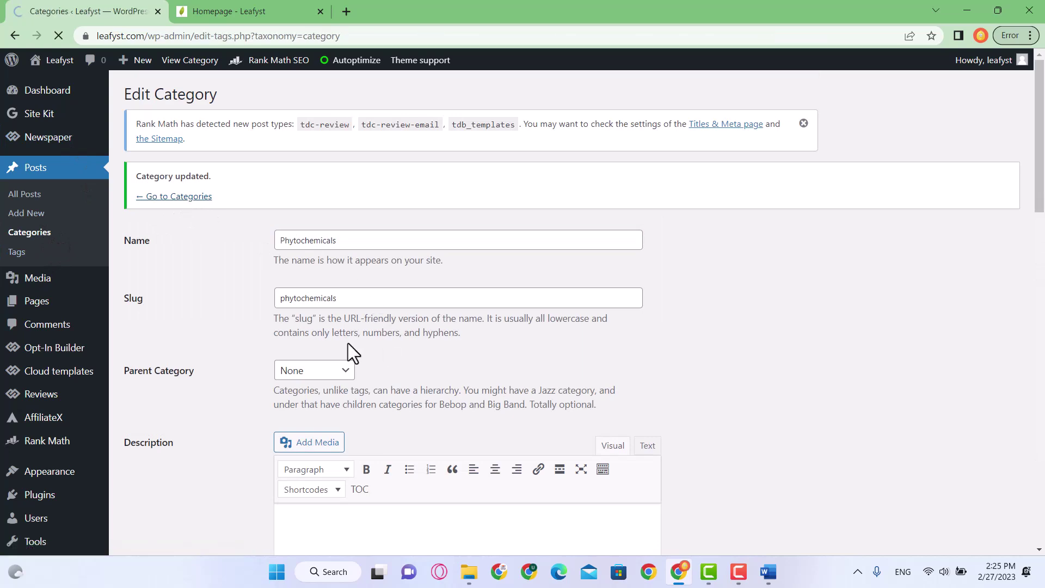
# Step: Find Lipids in the Word document's phytochemical subcategories and enter it as the new category's name in WordPress
pyautogui.hotkey('alt', 'Tab')
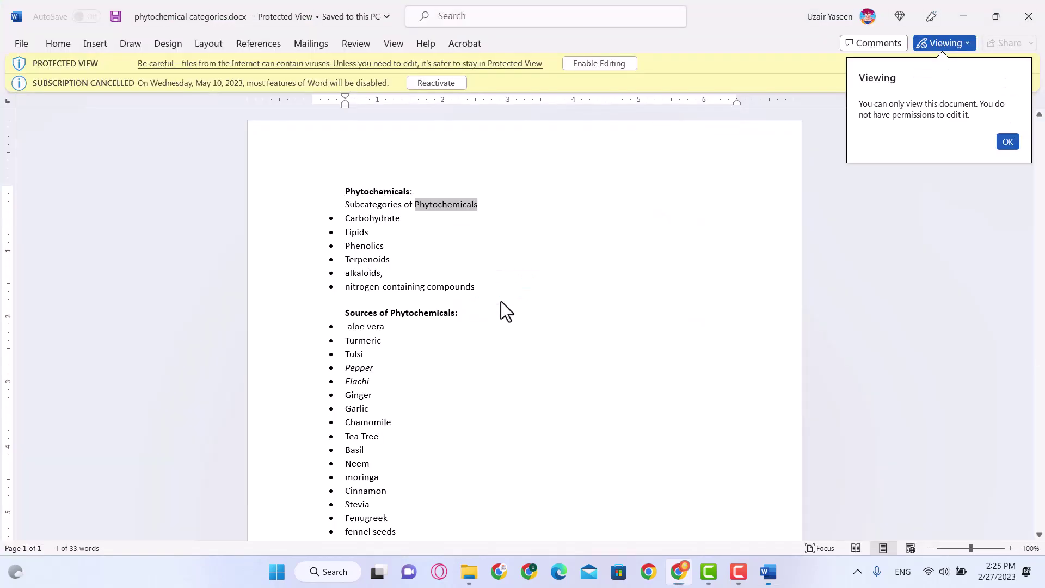
pyautogui.scroll(-3, 434, 340)
pyautogui.scroll(3, 384, 256)
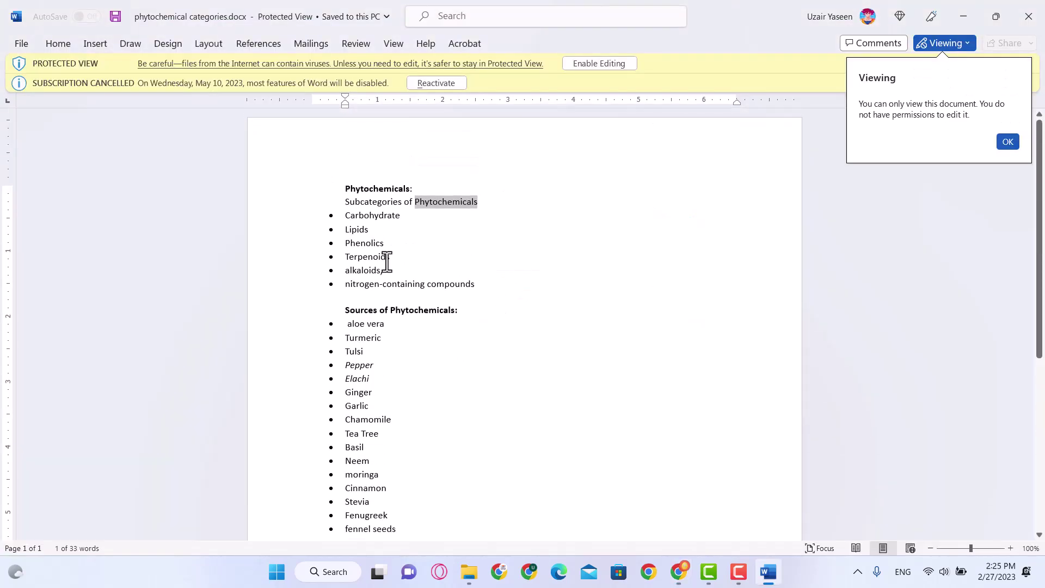
pyautogui.moveTo(367, 234); pyautogui.dragTo(349, 233)
pyautogui.hotkey('alt', 'Tab')
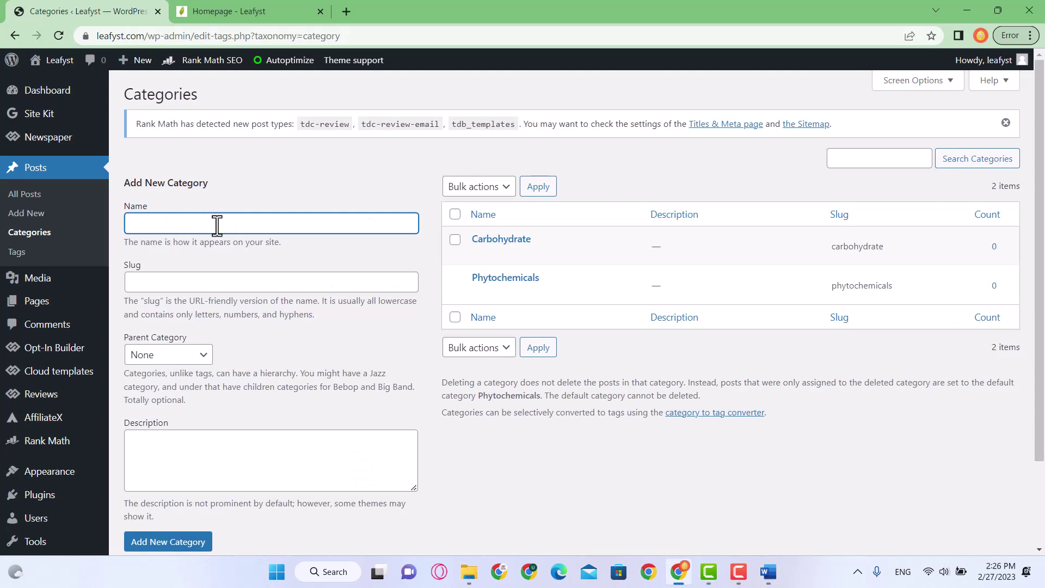
pyautogui.hotkey('ctrl', 'a')
pyautogui.write('Lipids')
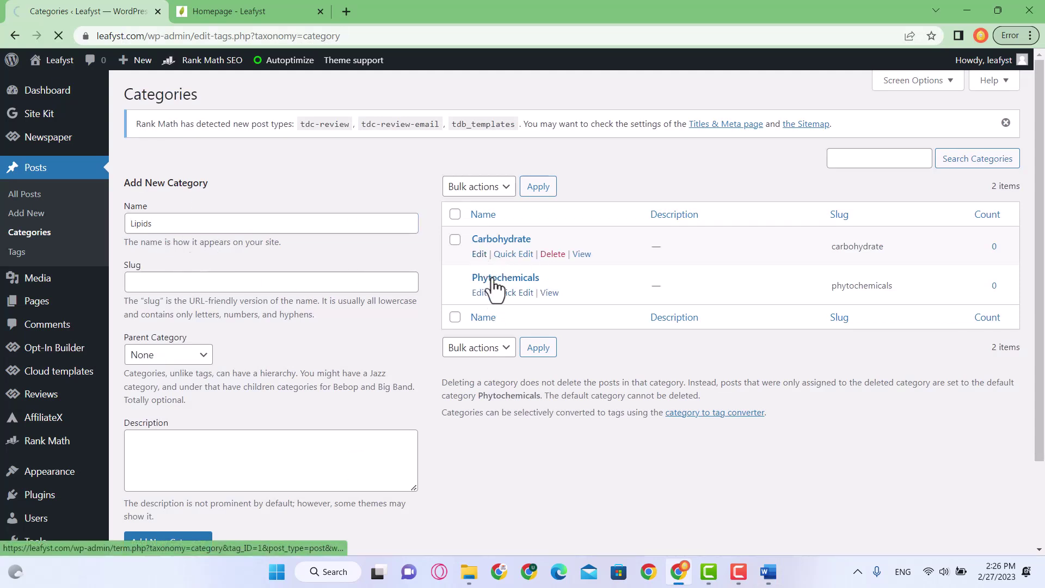
# Step: Check Carbohydrate's edit page, return to the category list and add Lipids as a category with parent None
pyautogui.click(481, 255)
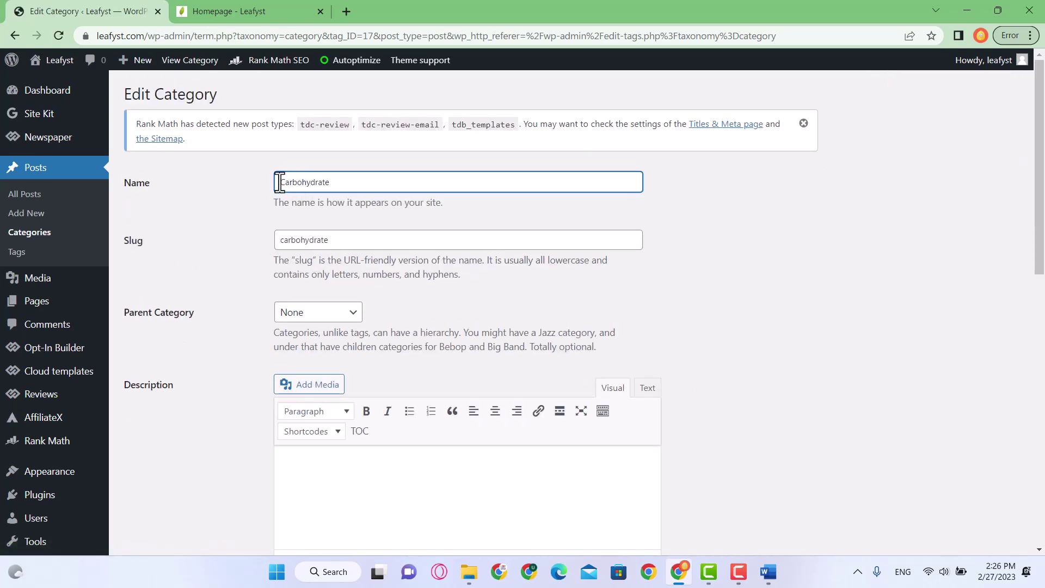
pyautogui.click(15, 36)
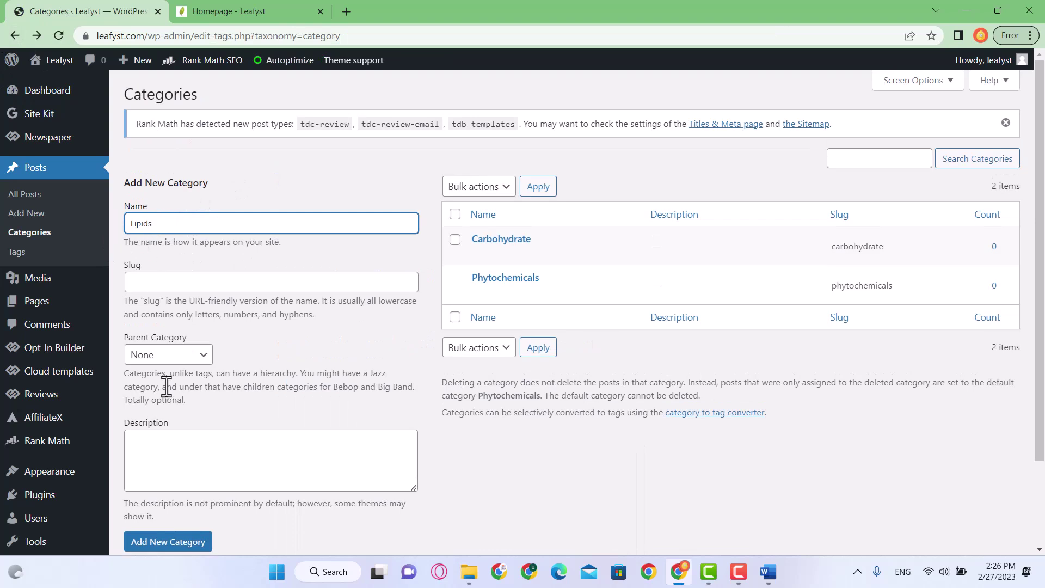
pyautogui.scroll(-1, 166, 387)
pyautogui.click(187, 394)
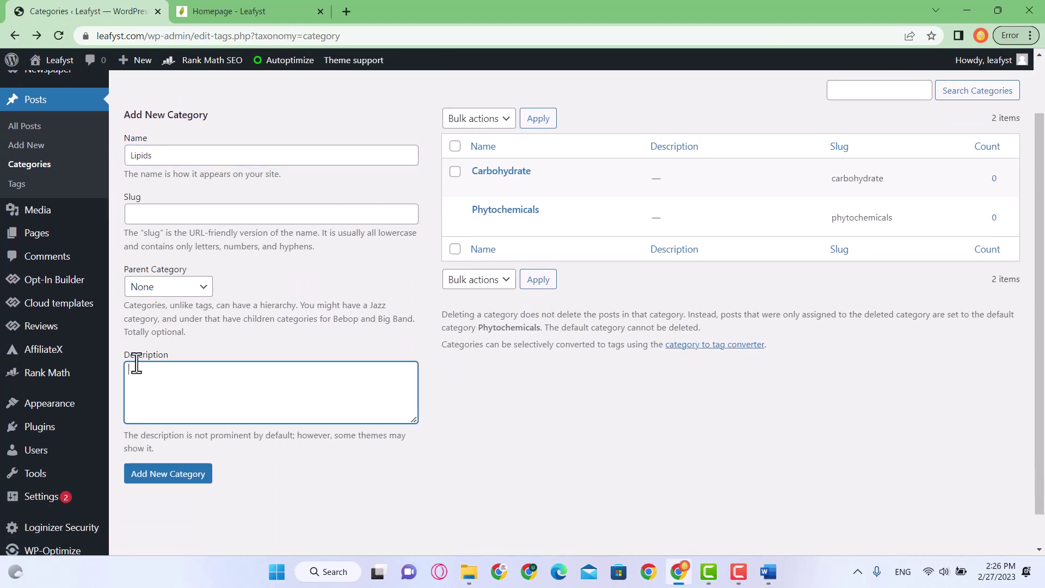
pyautogui.scroll(-1, 200, 436)
pyautogui.click(177, 446)
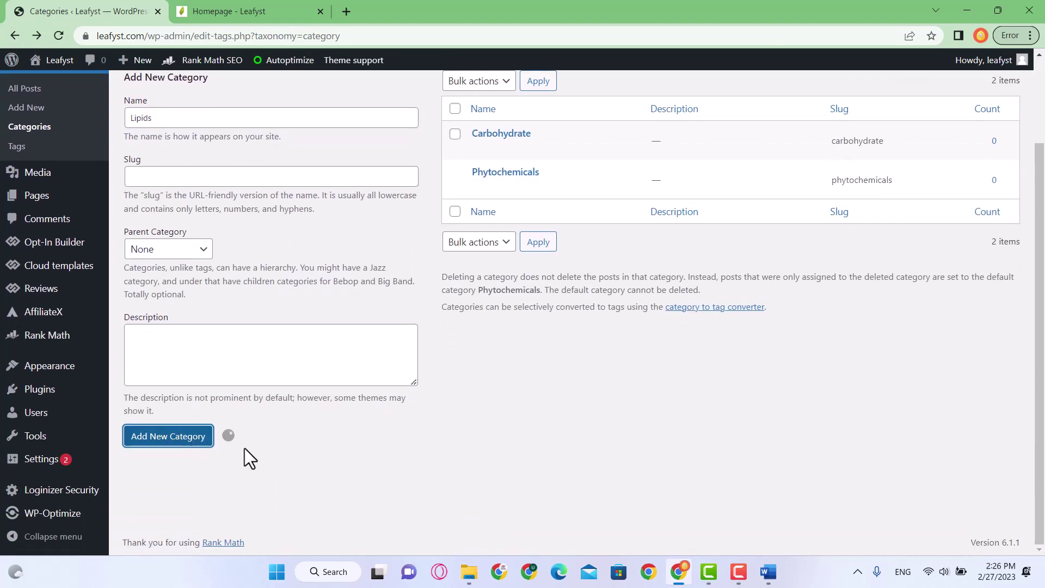
pyautogui.scroll(2, 177, 299)
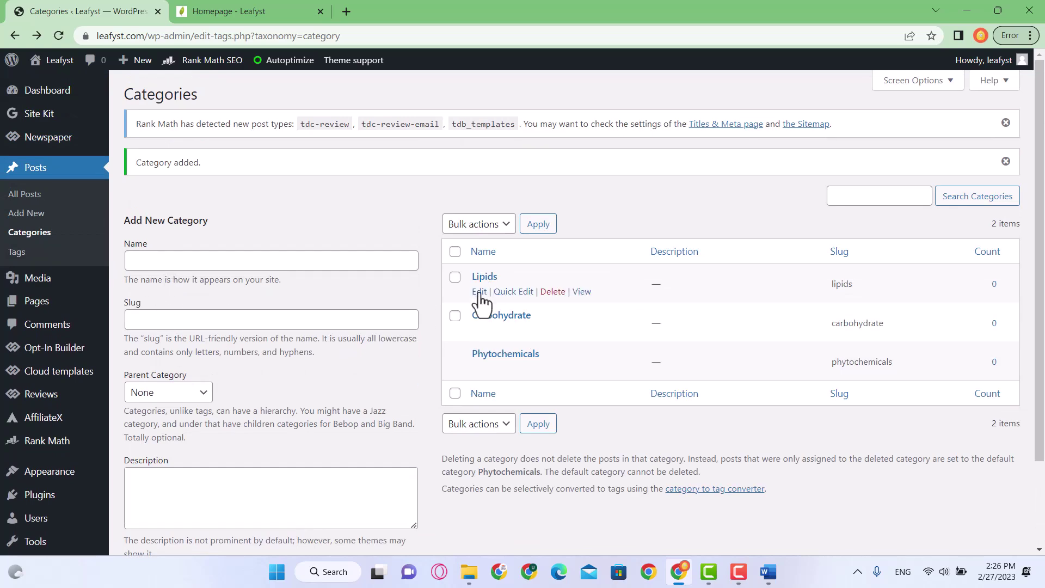
# Step: Open the Lipids category's edit page, check its slug and Rank Math preview, and return to the category list
pyautogui.click(480, 292)
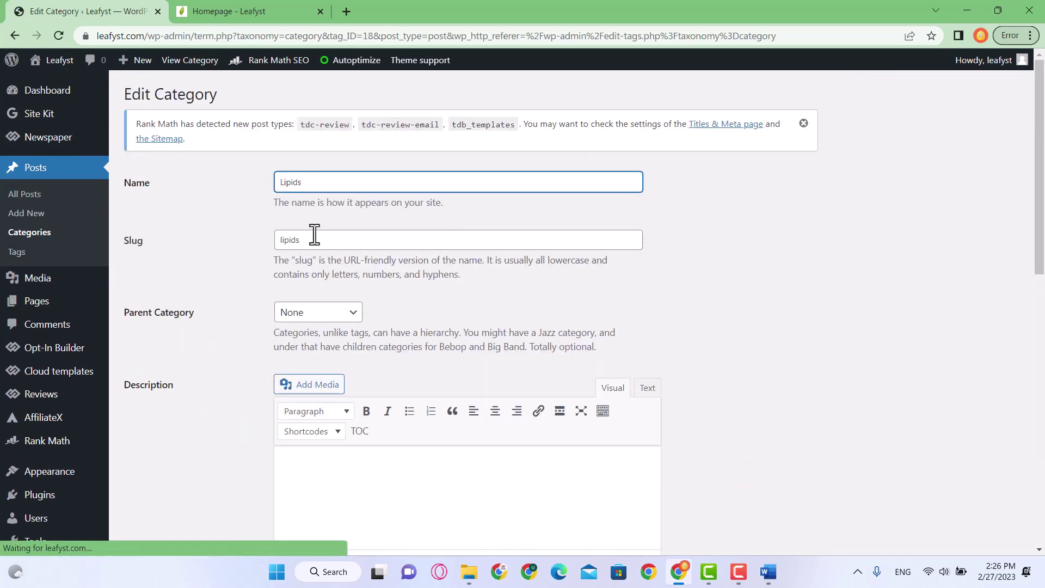
pyautogui.doubleClick(314, 240)
pyautogui.scroll(-10, 326, 298)
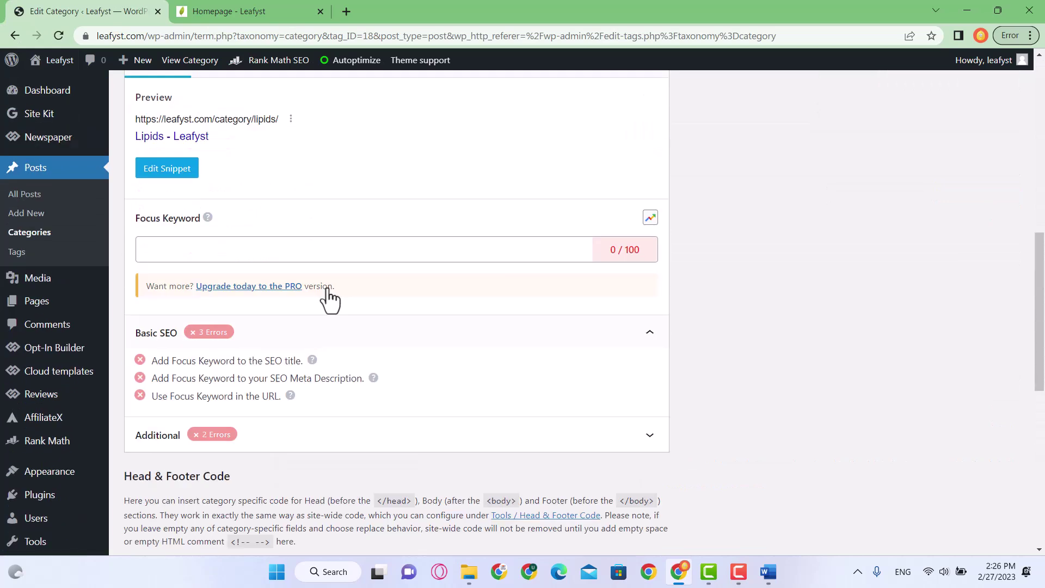
pyautogui.scroll(3, 324, 307)
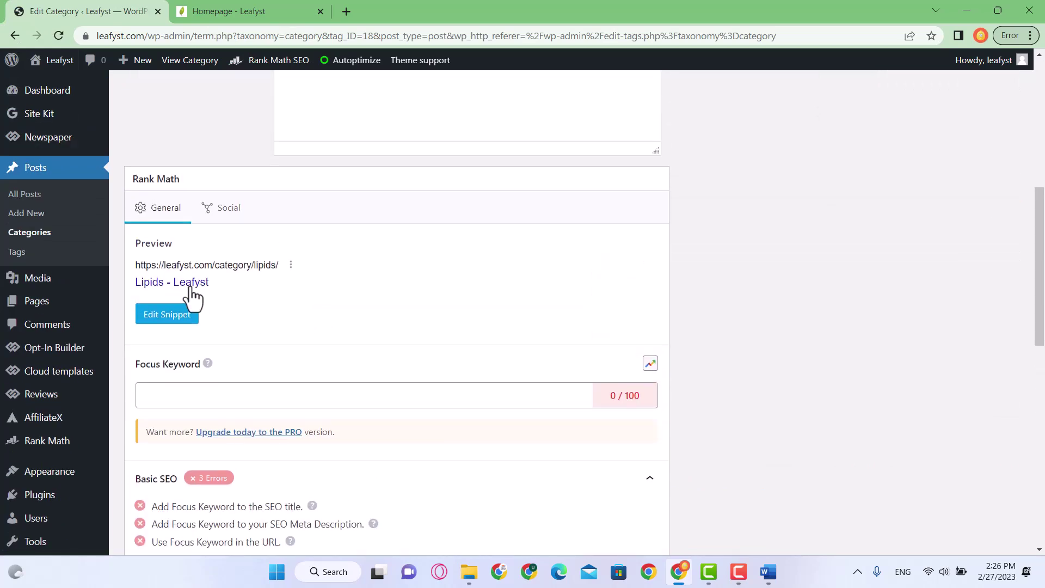
pyautogui.scroll(8, 315, 296)
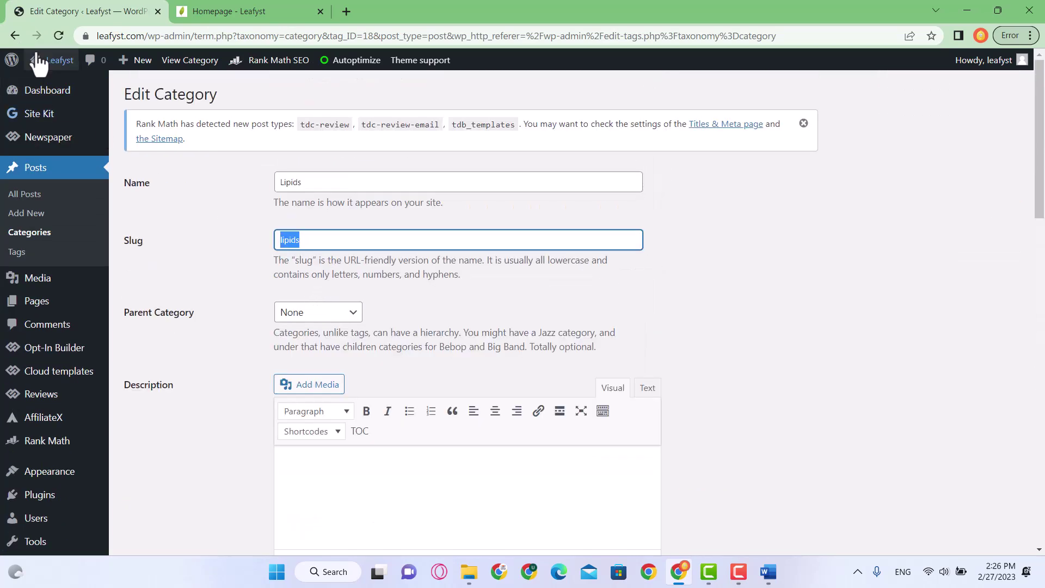
pyautogui.click(14, 35)
# Step: Copy Phenolics from the Word document's subcategory list and add it in WordPress as a category with parent None
pyautogui.hotkey('alt', 'Tab')
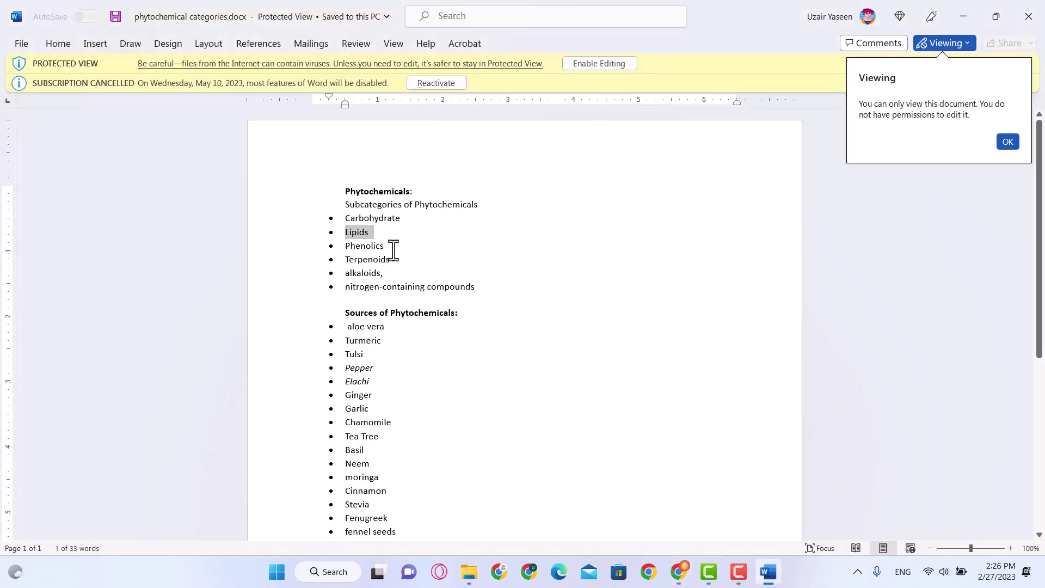
pyautogui.moveTo(393, 250); pyautogui.dragTo(341, 248)
pyautogui.hotkey('alt', 'Tab')
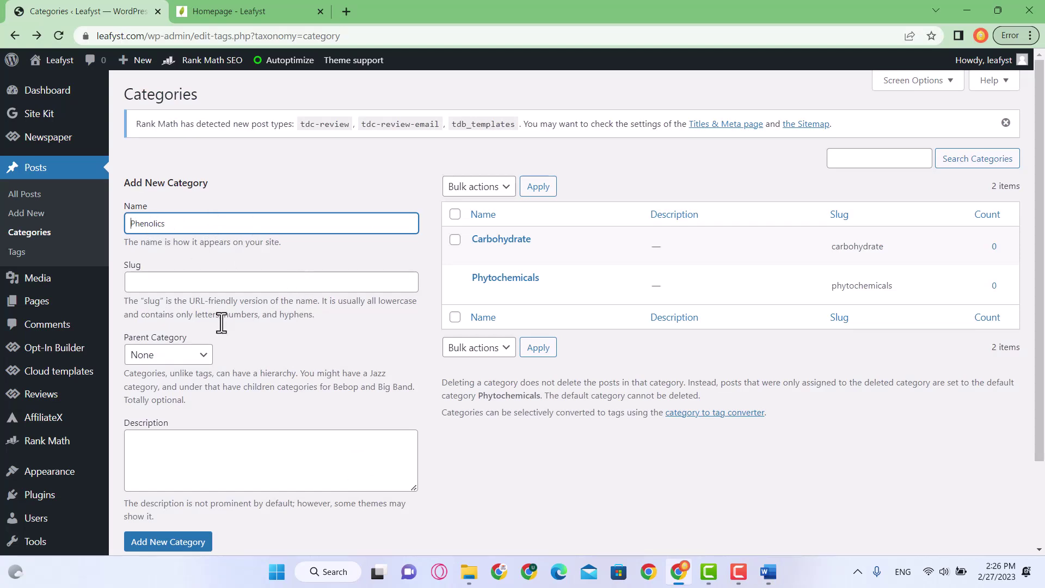
pyautogui.scroll(-2, 221, 323)
pyautogui.click(180, 437)
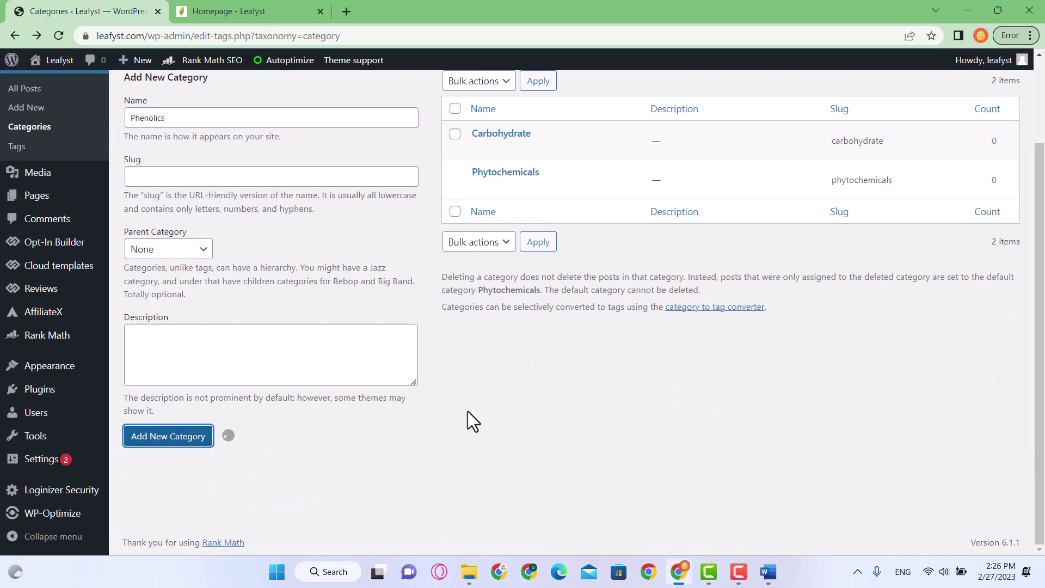
# Step: Copy Terpenoids from the Word document's subcategory list and enter it as the new category's name in WordPress
pyautogui.hotkey('alt', 'Tab')
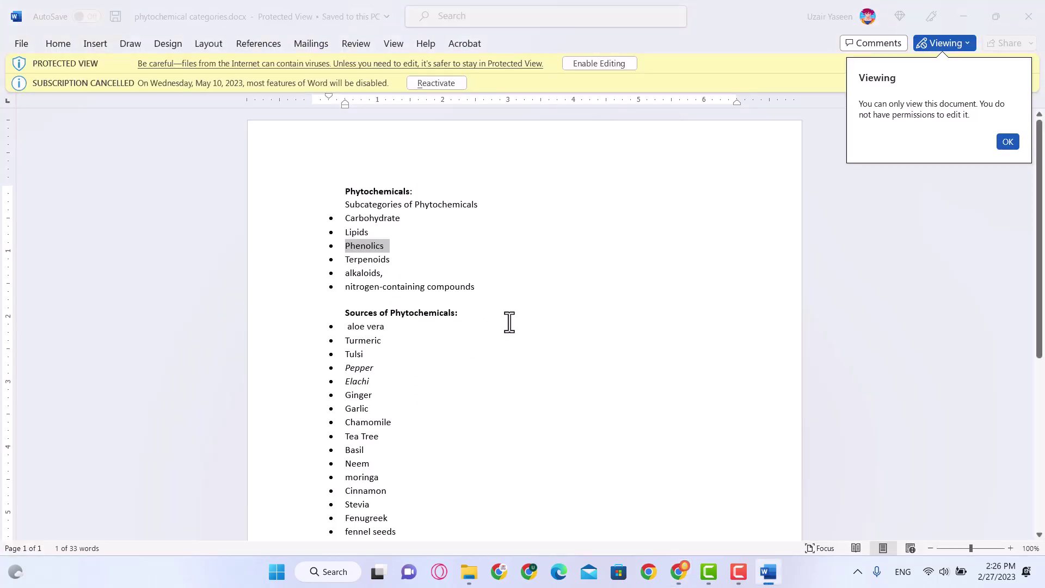
pyautogui.hotkey('alt', 'Tab')
pyautogui.hotkey('alt', 'Tab')
pyautogui.doubleClick(350, 259)
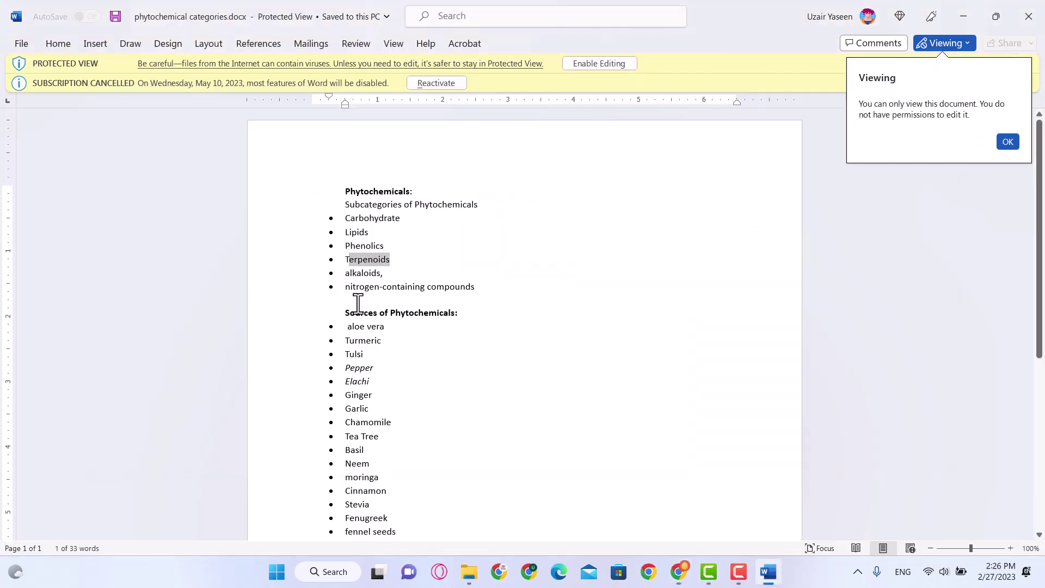
pyautogui.moveTo(397, 264); pyautogui.dragTo(348, 262)
pyautogui.click(388, 260)
pyautogui.hotkey('alt', 'Tab')
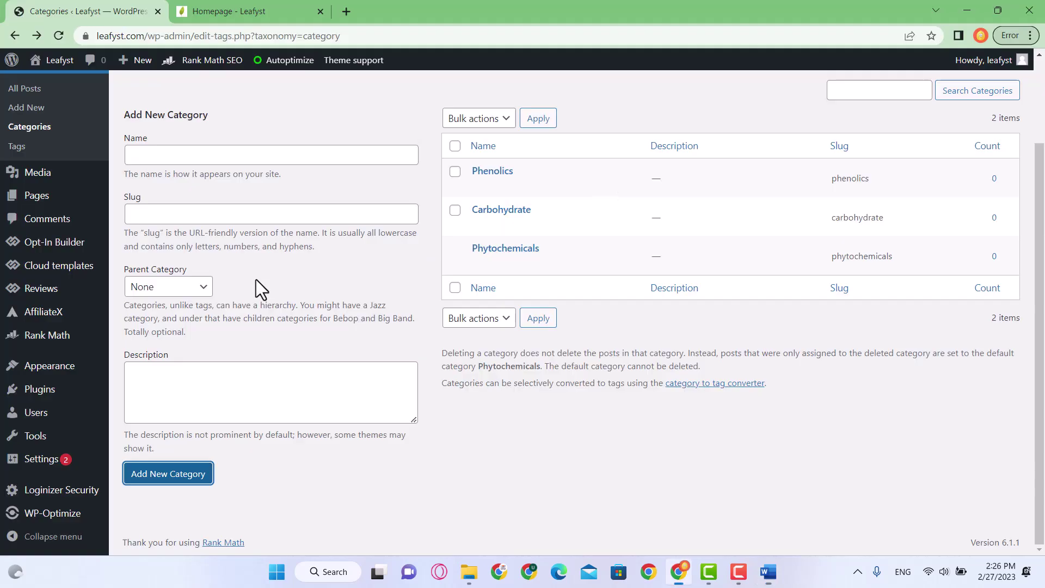
pyautogui.click(201, 156)
pyautogui.write('•\tTerpenoids')
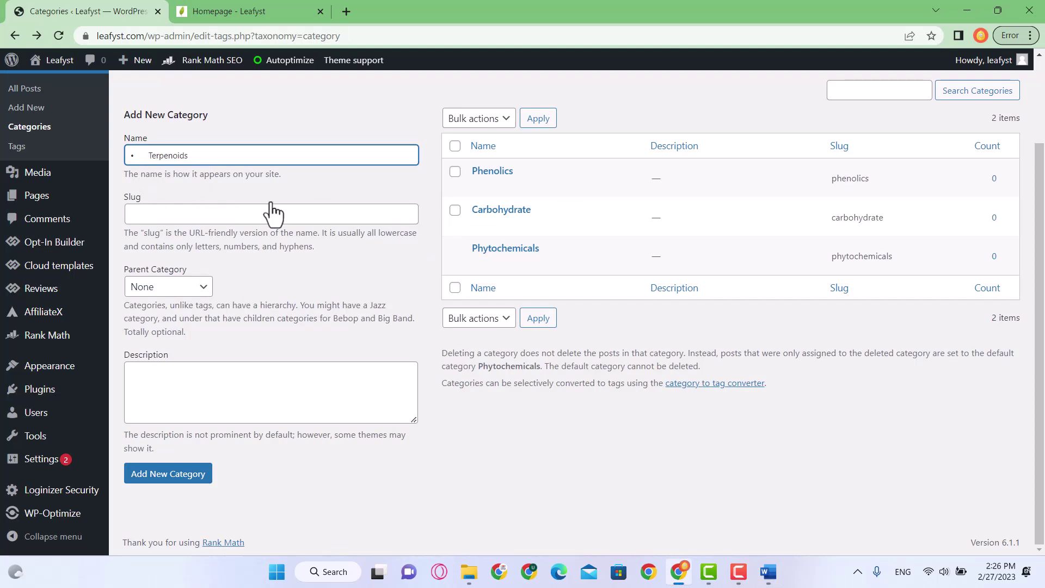
# Step: Check the subcategories of Phytochemicals in the Word document and add Terpenoids as a category with parent Phytochemicals
pyautogui.hotkey('alt', 'Tab')
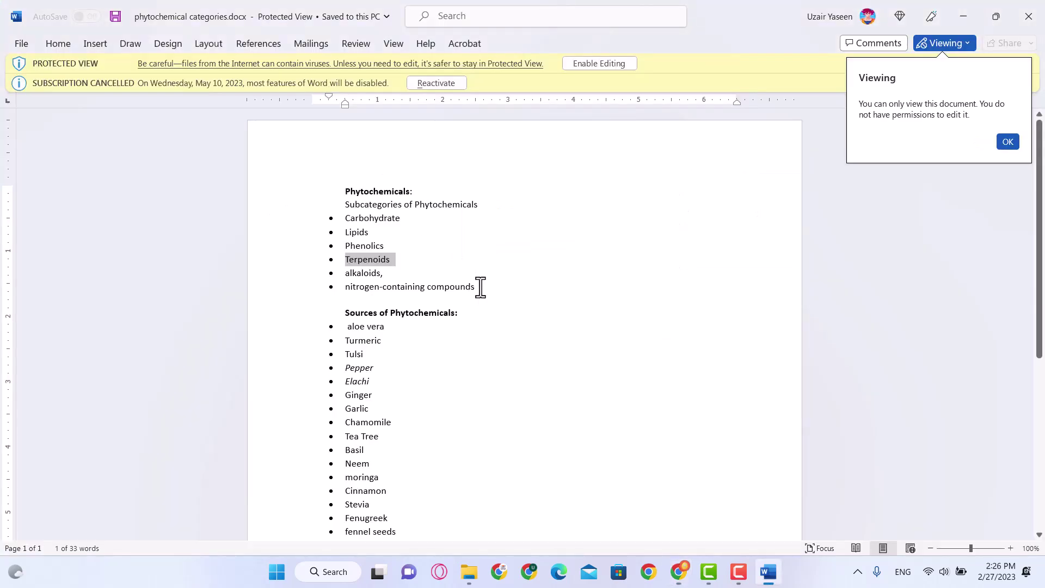
pyautogui.moveTo(480, 287); pyautogui.dragTo(338, 210)
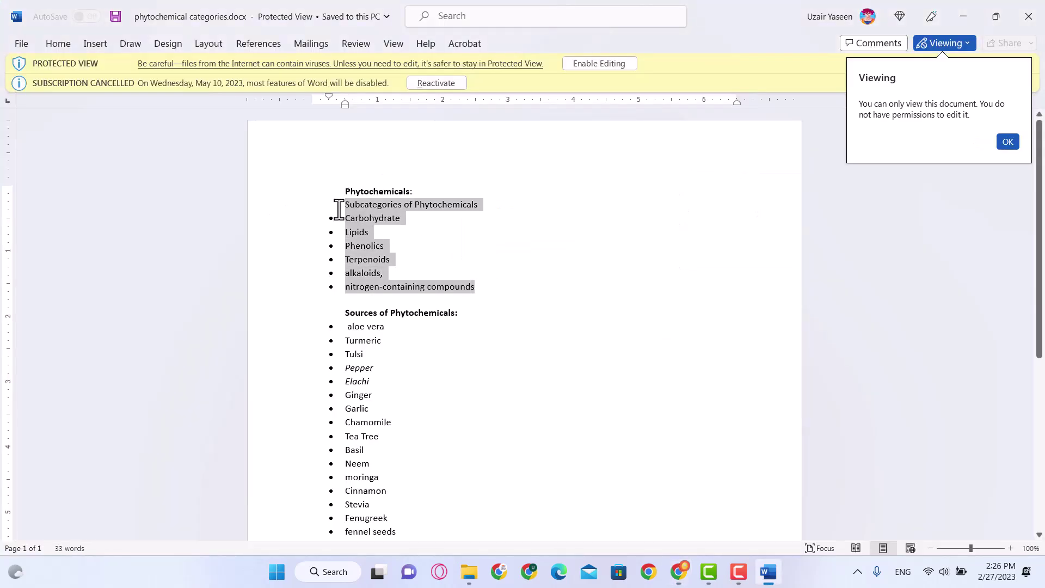
pyautogui.hotkey('alt', 'Tab')
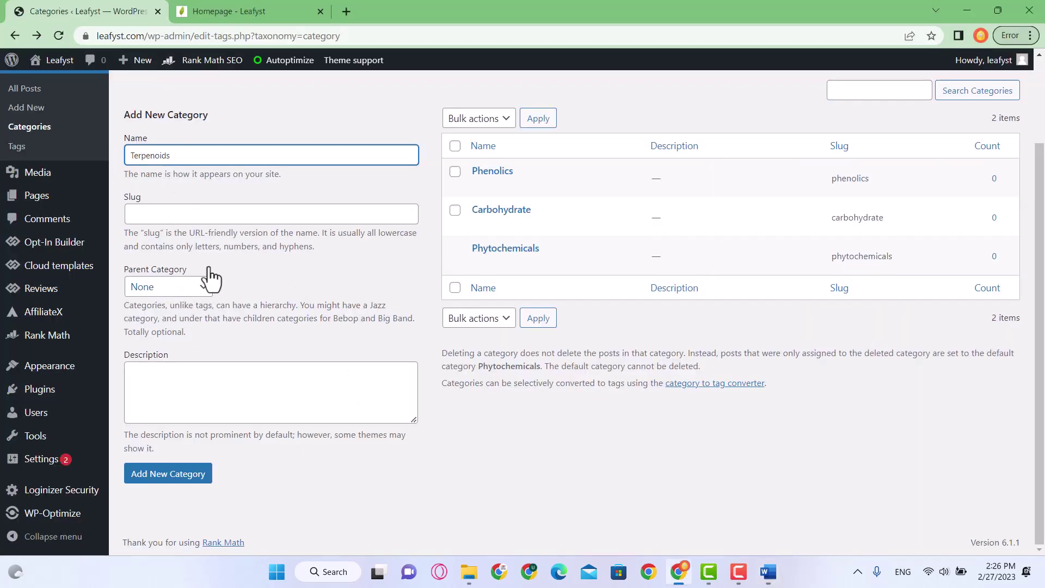
pyautogui.click(187, 290)
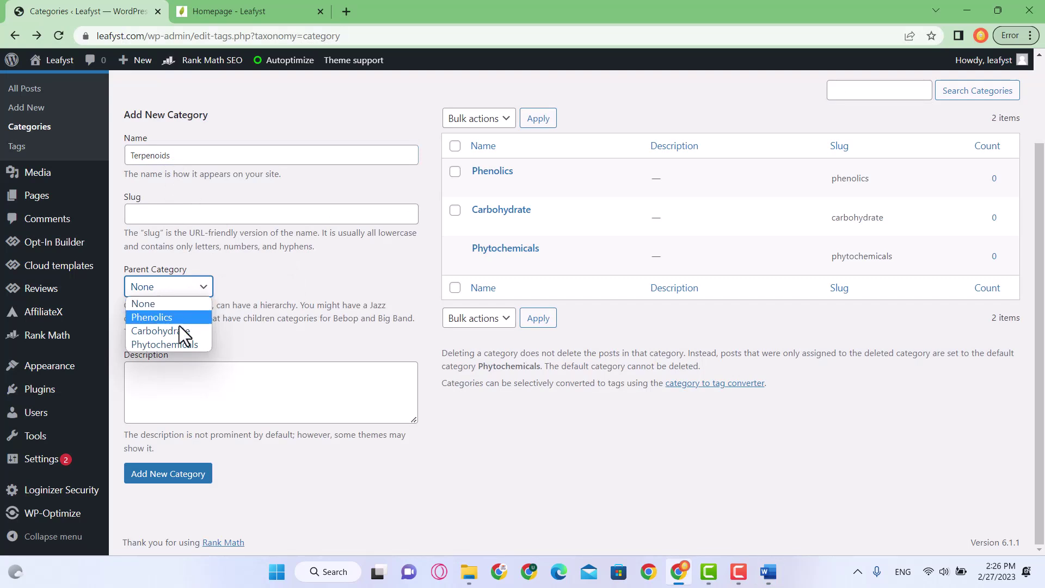
pyautogui.click(172, 345)
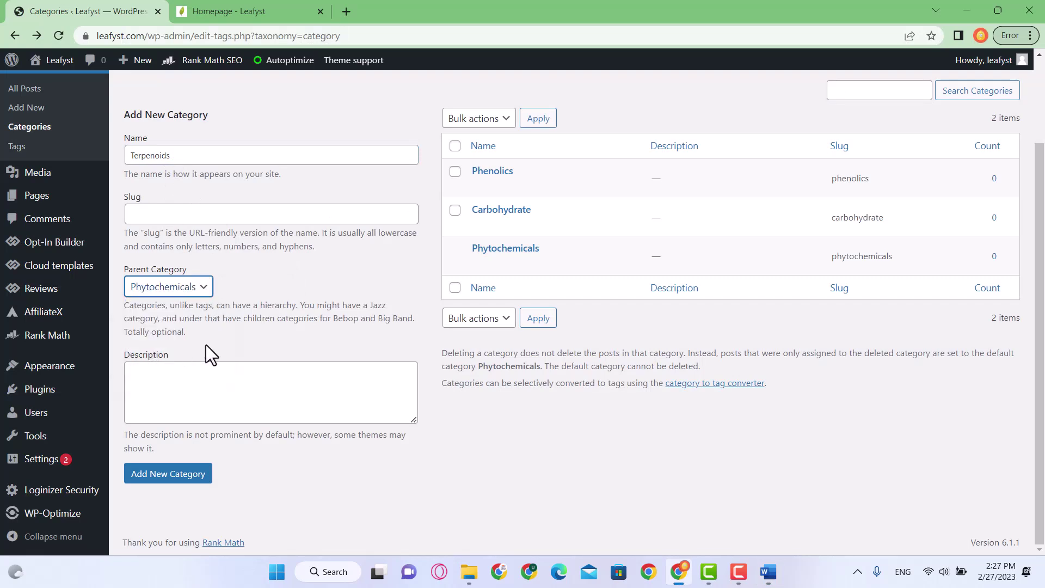
pyautogui.click(190, 475)
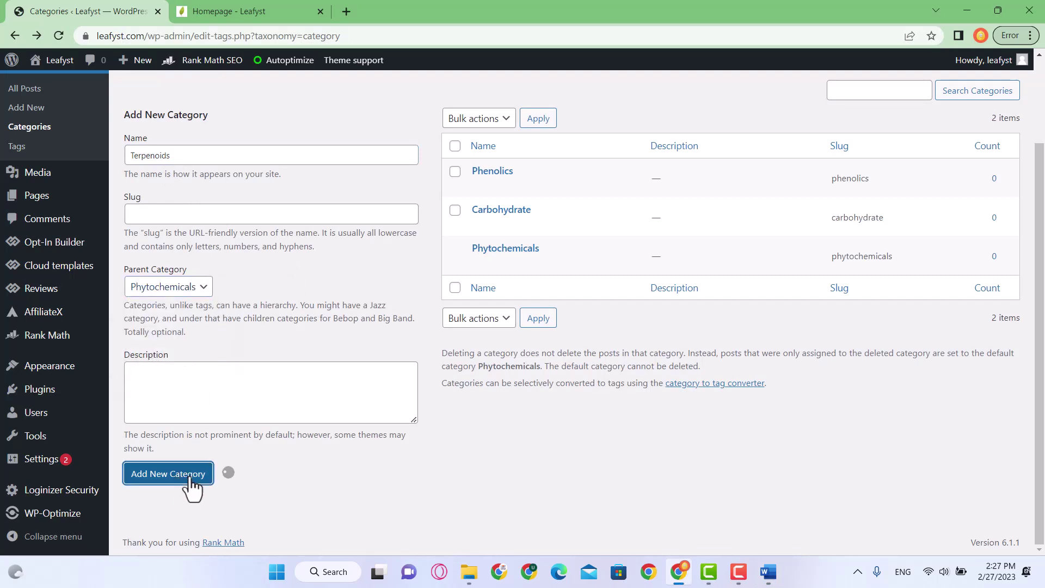
# Step: Set the Carbohydrate category's parent to Phytochemicals, update it and return to the category list
pyautogui.click(479, 229)
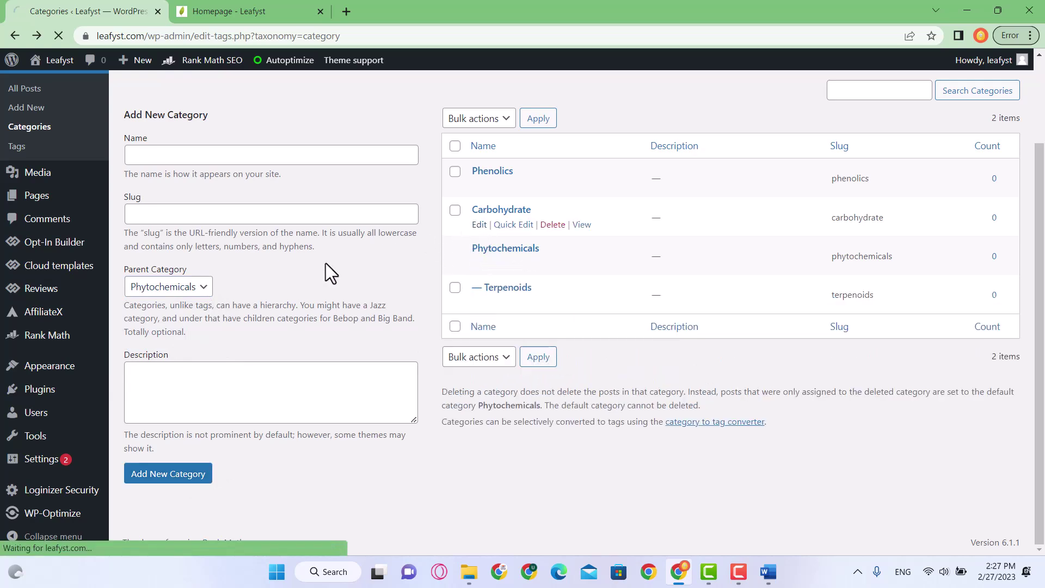
pyautogui.click(327, 313)
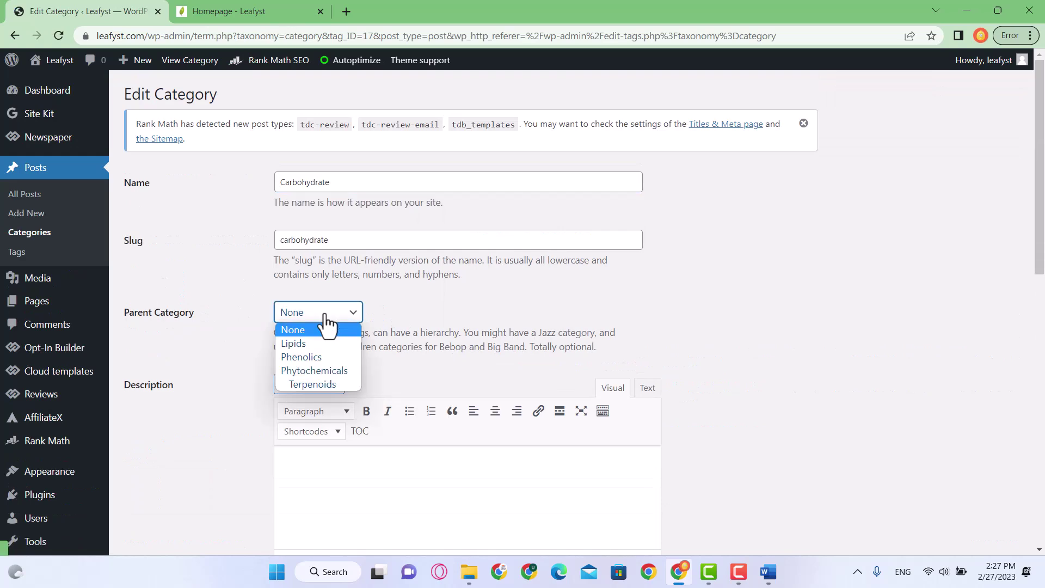
pyautogui.click(319, 374)
pyautogui.scroll(-12, 370, 363)
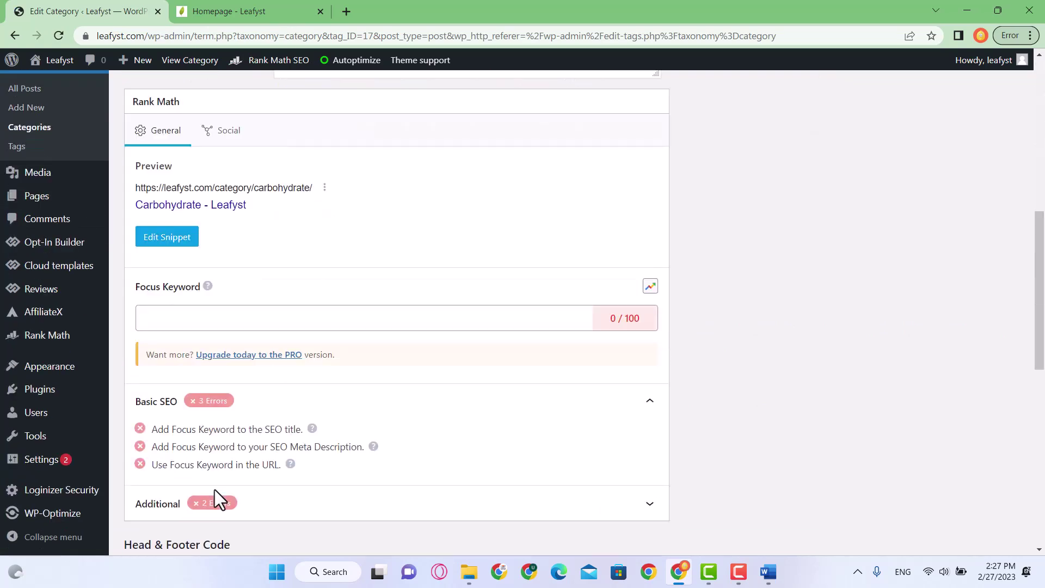
pyautogui.scroll(-4, 315, 446)
pyautogui.click(137, 505)
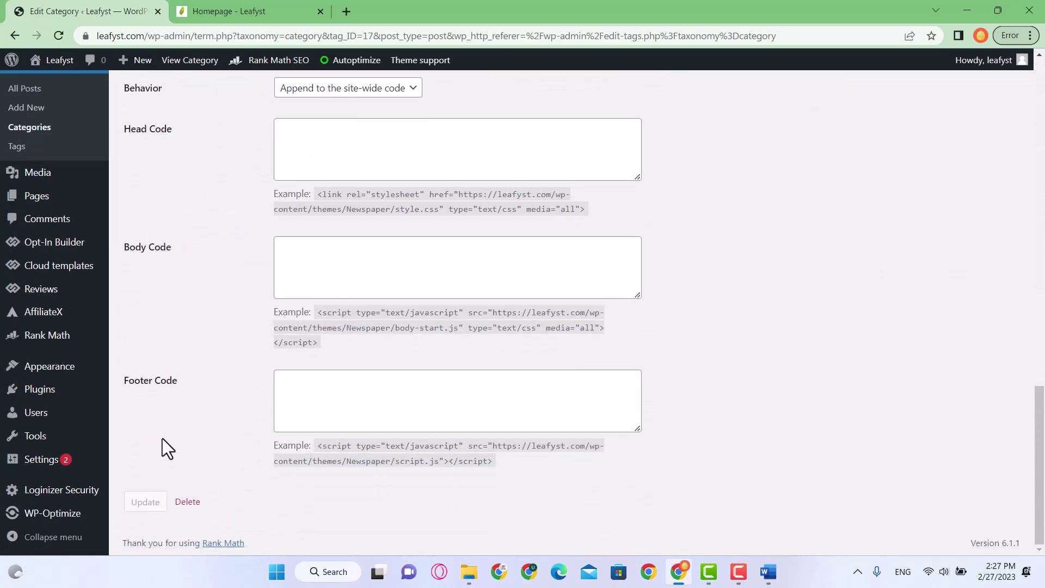
pyautogui.scroll(20, 190, 267)
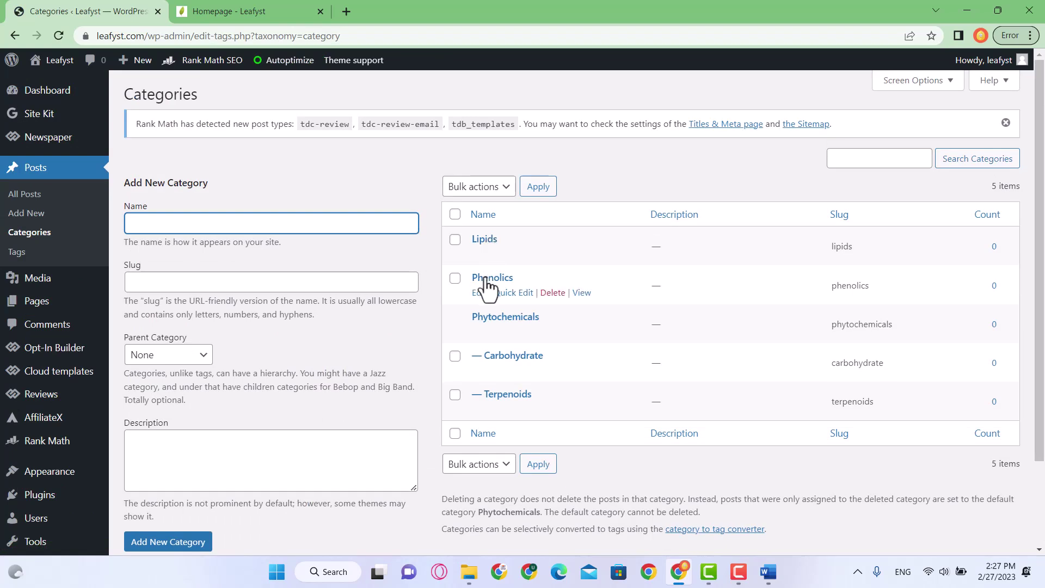
# Step: Open the Phenolics and Lipids edit pages in separate tabs, and update Phenolics with parent category Phytochemicals
pyautogui.keyDown('ctrl'); pyautogui.click(481, 294); pyautogui.keyUp('ctrl')
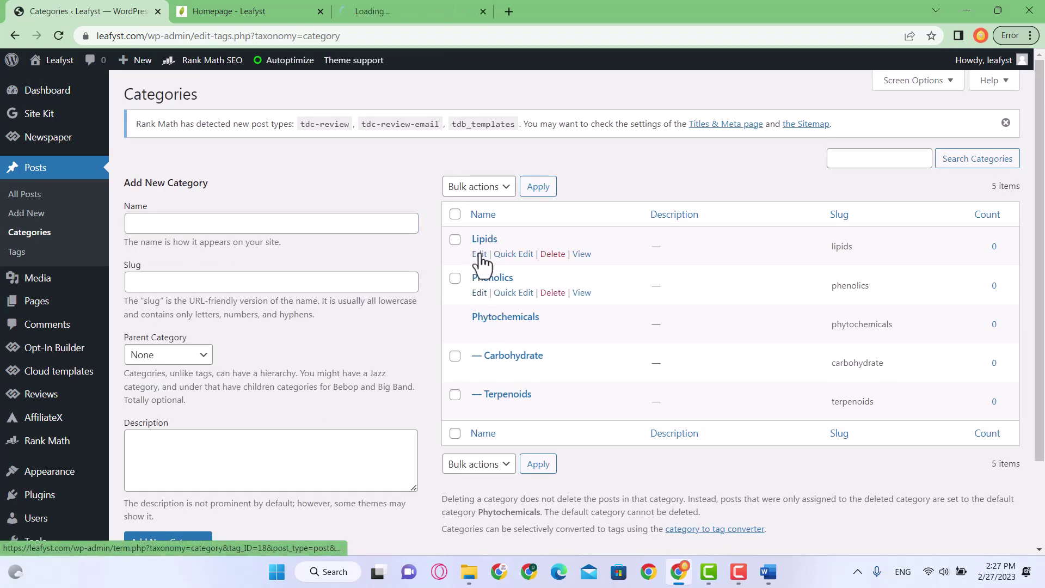
pyautogui.keyDown('ctrl'); pyautogui.click(480, 254); pyautogui.keyUp('ctrl')
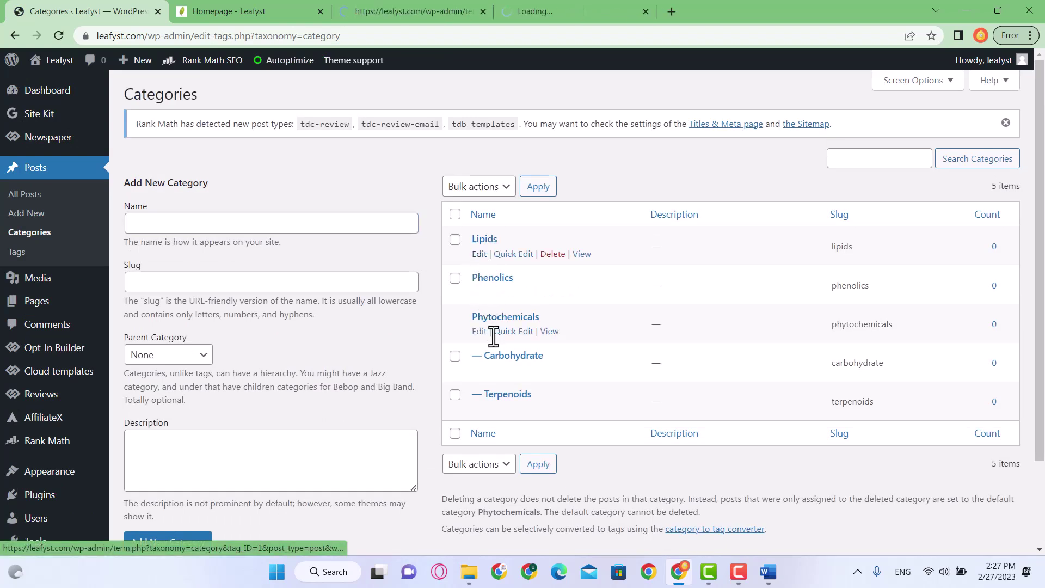
pyautogui.click(441, 15)
pyautogui.click(338, 313)
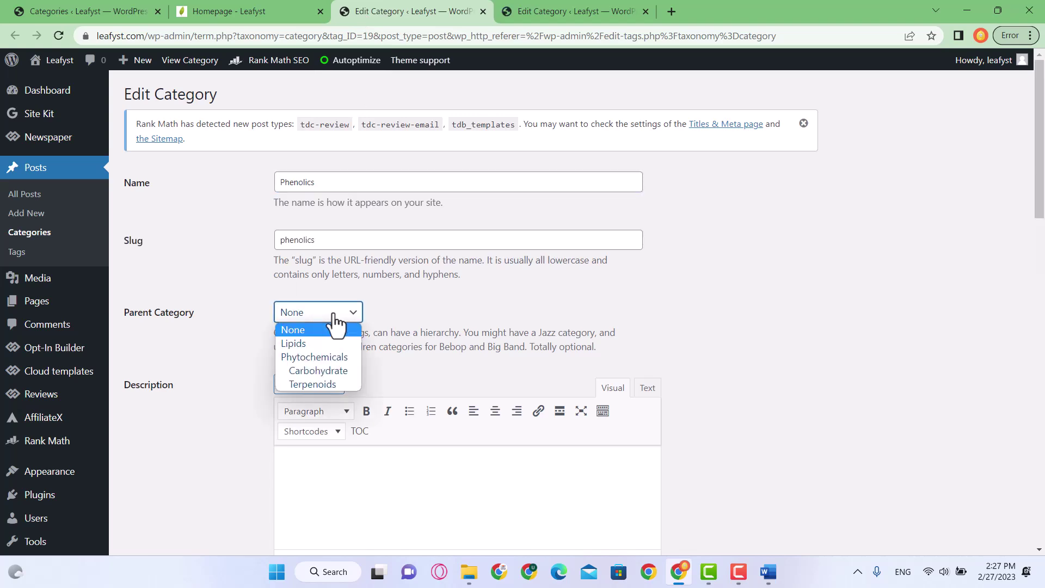
pyautogui.click(319, 355)
pyautogui.scroll(-20, 457, 336)
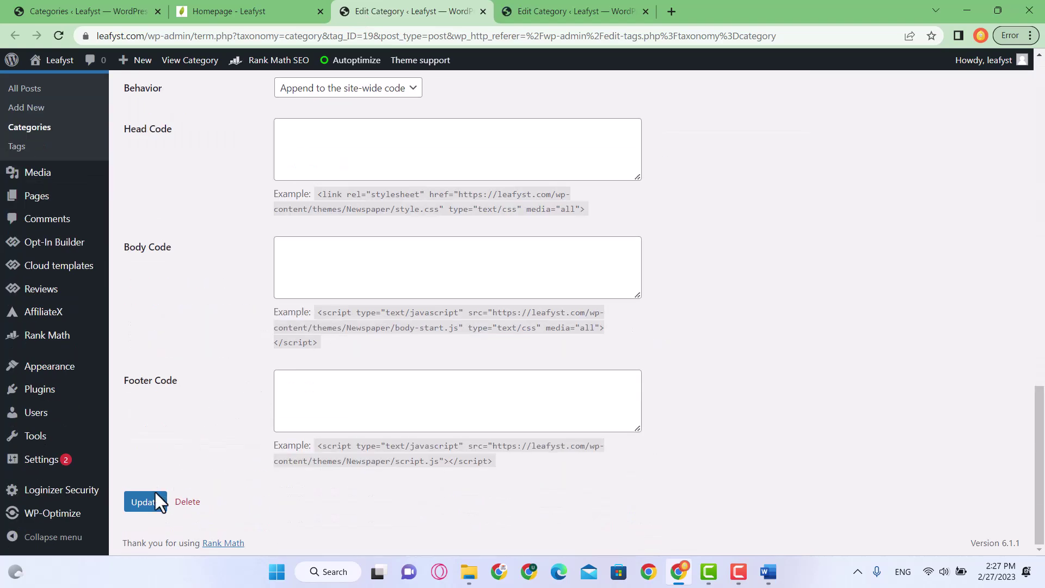
pyautogui.click(156, 494)
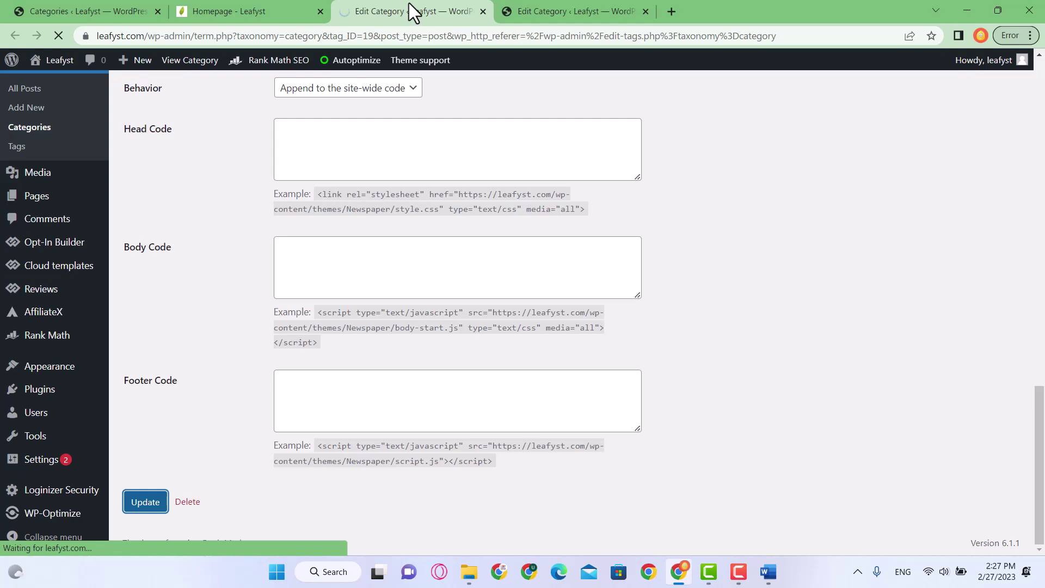
# Step: Set the Lipids category's parent to Phytochemicals, update it and return to the category list
pyautogui.click(522, 6)
pyautogui.click(327, 315)
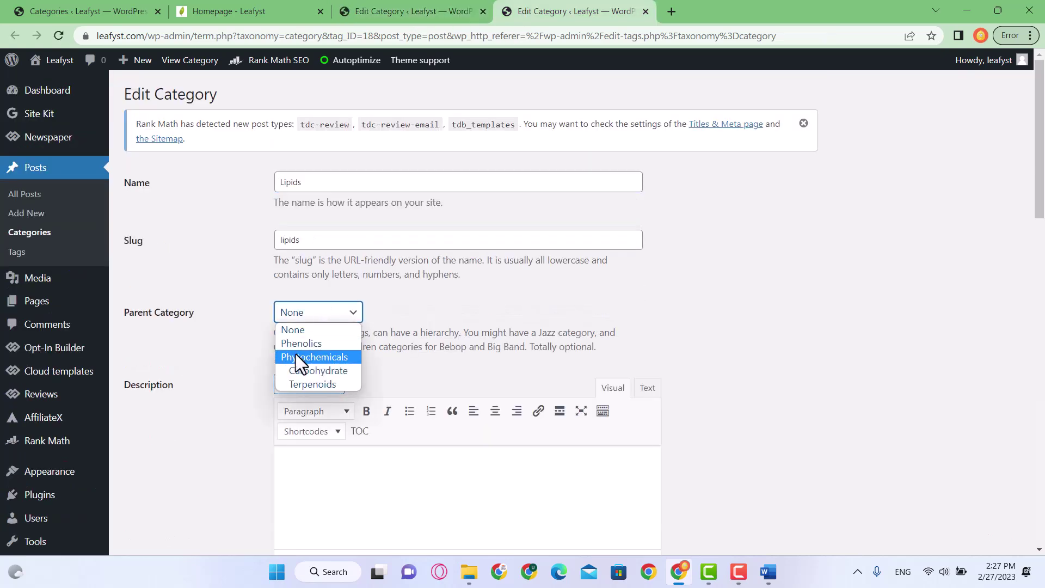
pyautogui.click(321, 360)
pyautogui.scroll(-20, 241, 374)
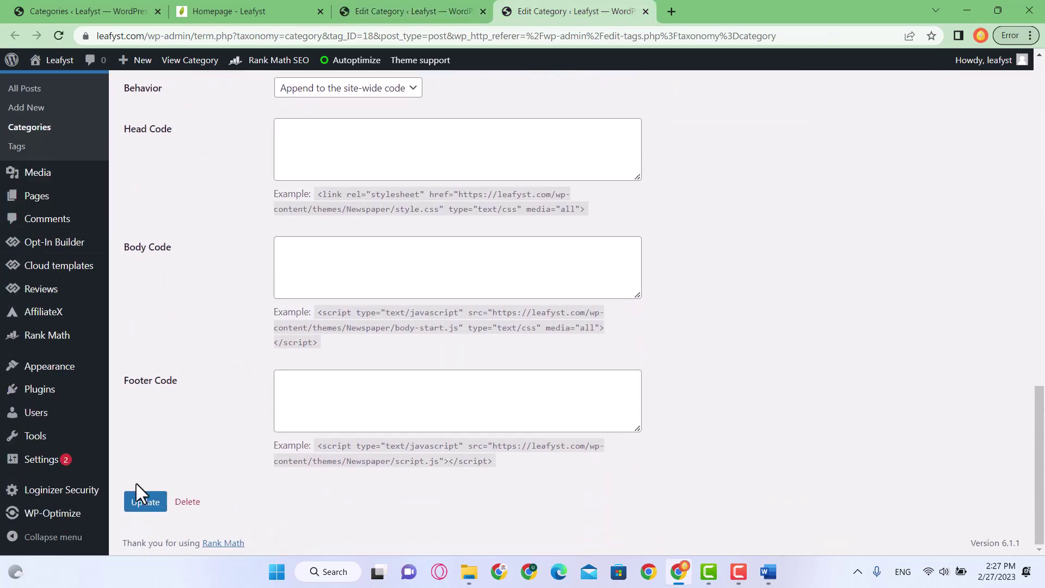
pyautogui.click(139, 496)
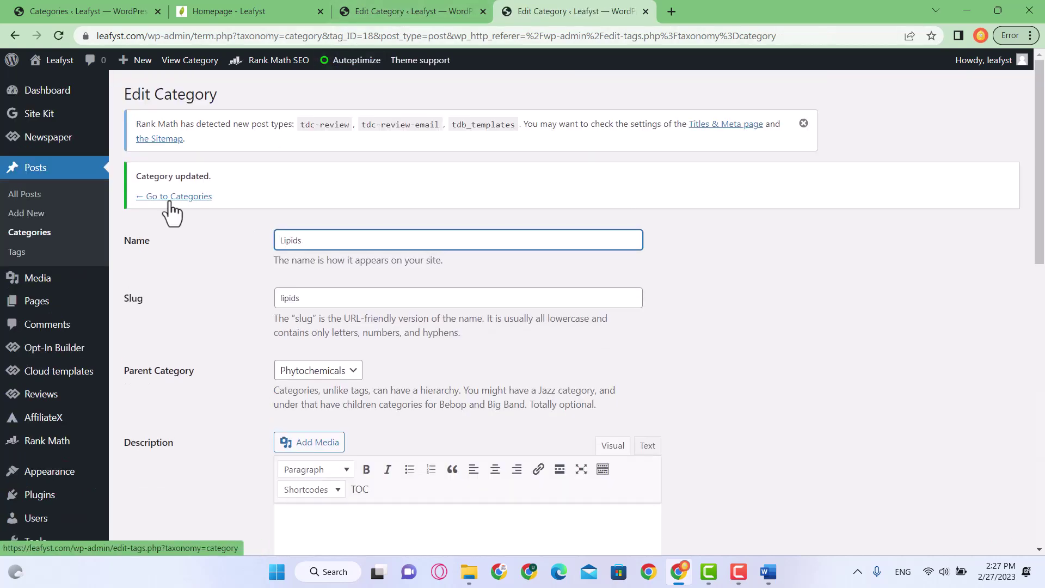
pyautogui.click(171, 198)
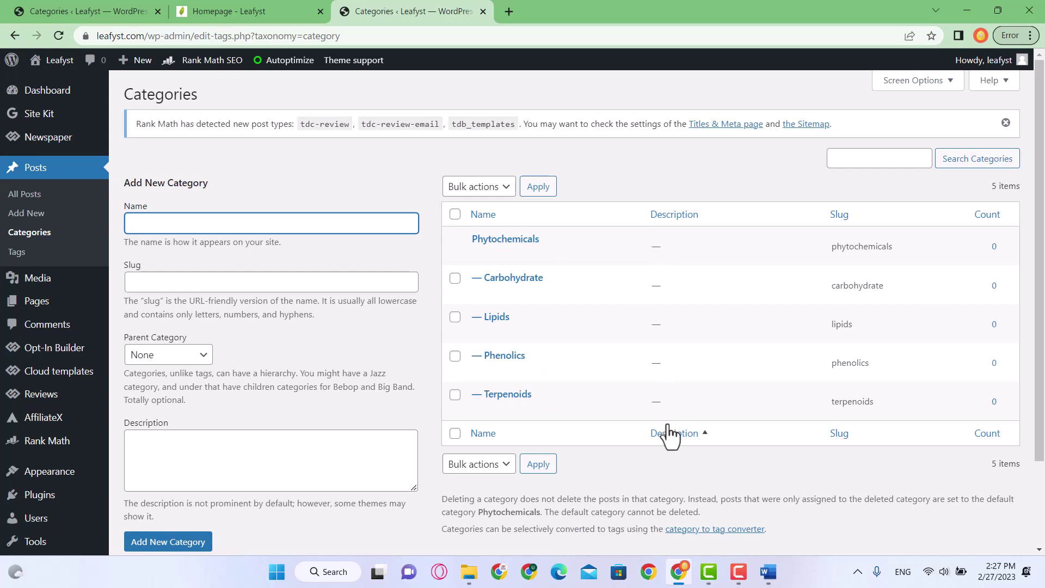
# Step: Copy alkaloids from the Word document and enter it as the new category's name, written Alkaloids without bullet or spacing
pyautogui.hotkey('alt', 'Tab')
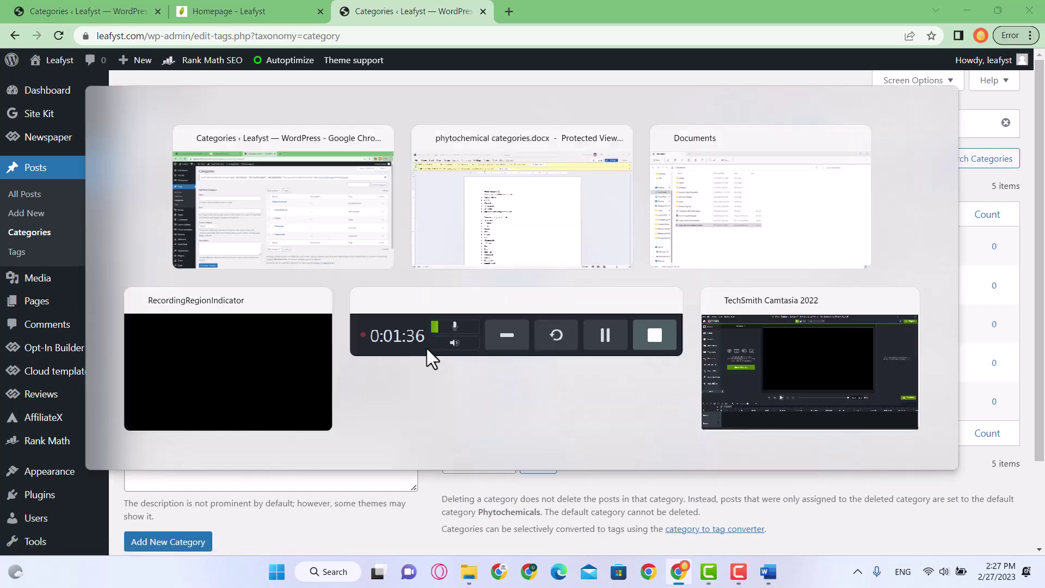
pyautogui.hotkey('alt', 'Tab')
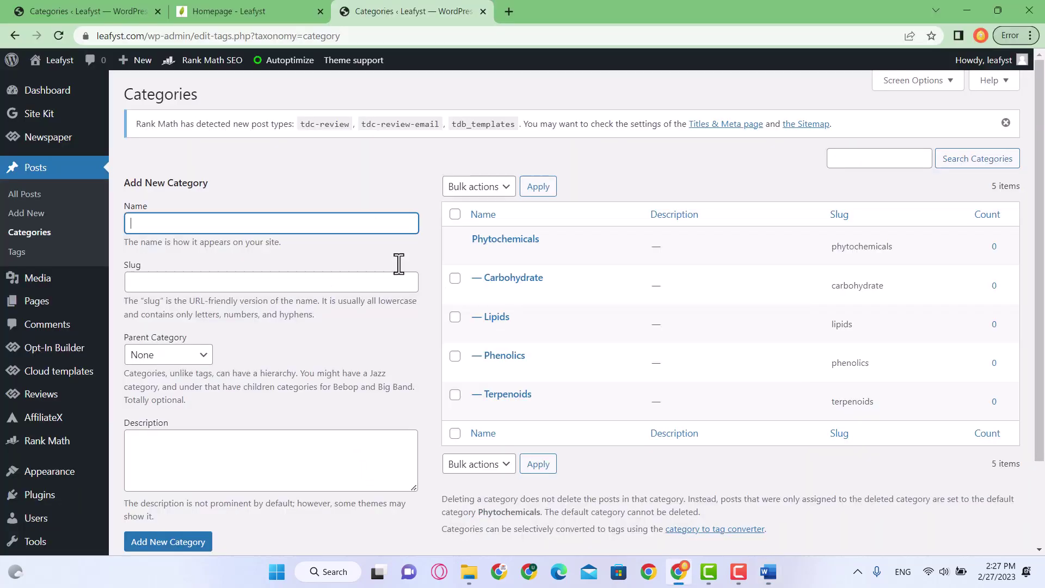
pyautogui.hotkey('alt', 'Tab')
pyautogui.doubleClick(360, 274)
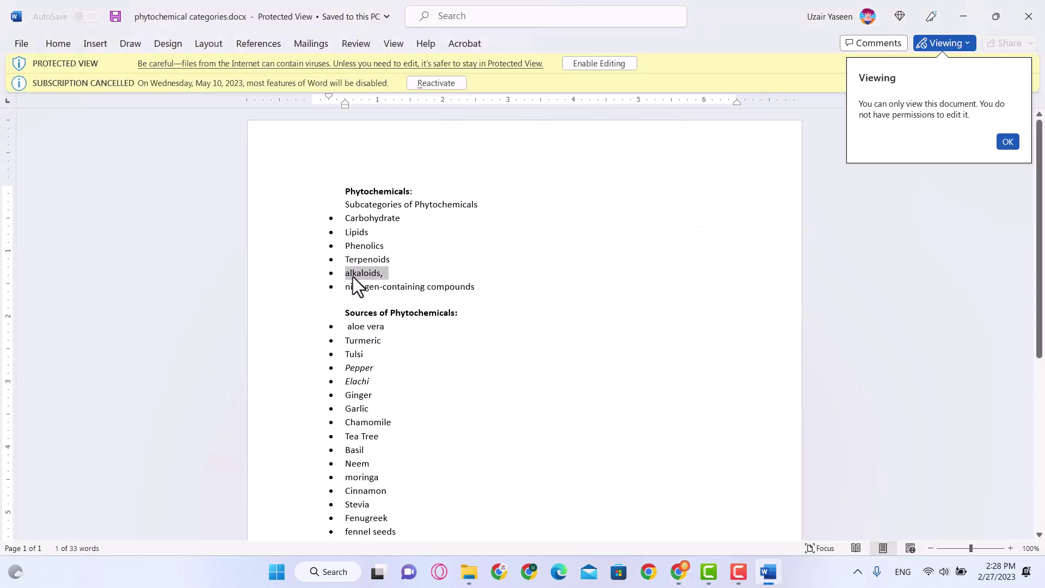
pyautogui.click(345, 275)
pyautogui.moveTo(345, 275)
pyautogui.mouseDown()
pyautogui.moveTo(388, 275)
pyautogui.moveTo(348, 274)
pyautogui.mouseUp()
pyautogui.hotkey('alt', 'Tab')
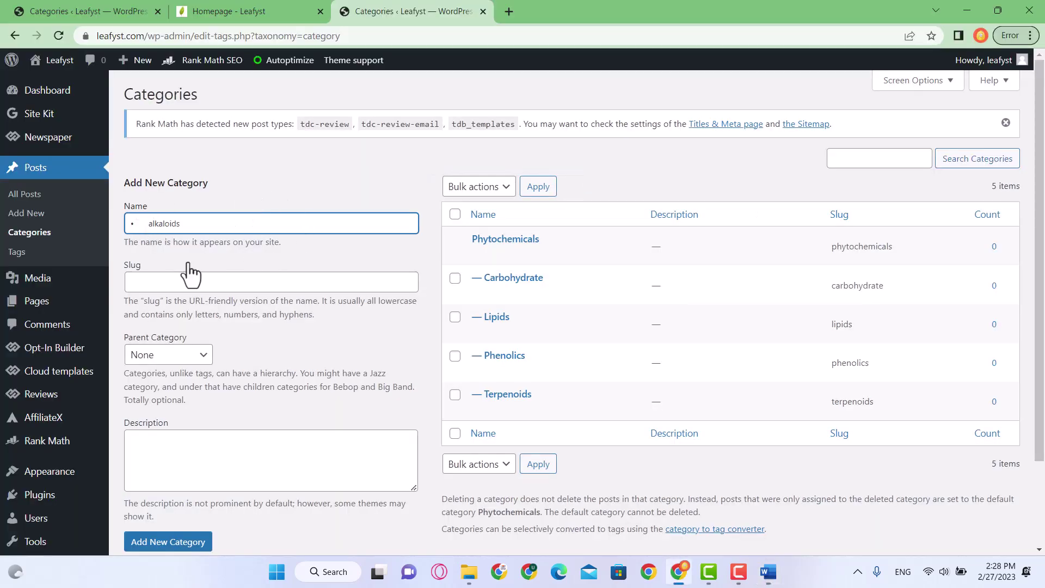
pyautogui.press('BackSpace')
pyautogui.press('BackSpace')
pyautogui.press('Delete')
pyautogui.write('A')
# Step: Set the parent category to Phytochemicals, leave the slug empty and add the Alkaloids category
pyautogui.click(165, 282)
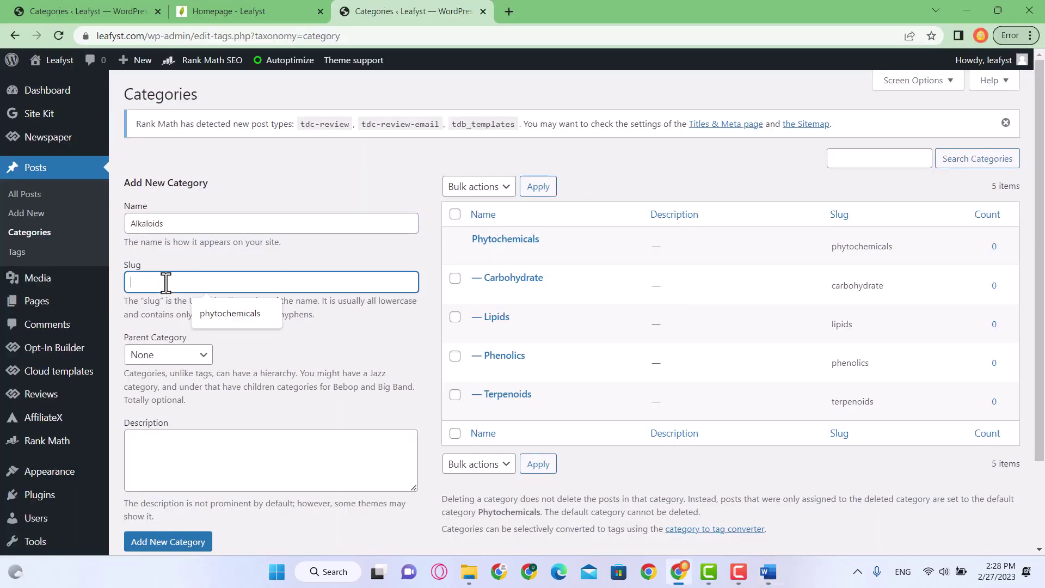
pyautogui.click(172, 357)
pyautogui.click(175, 385)
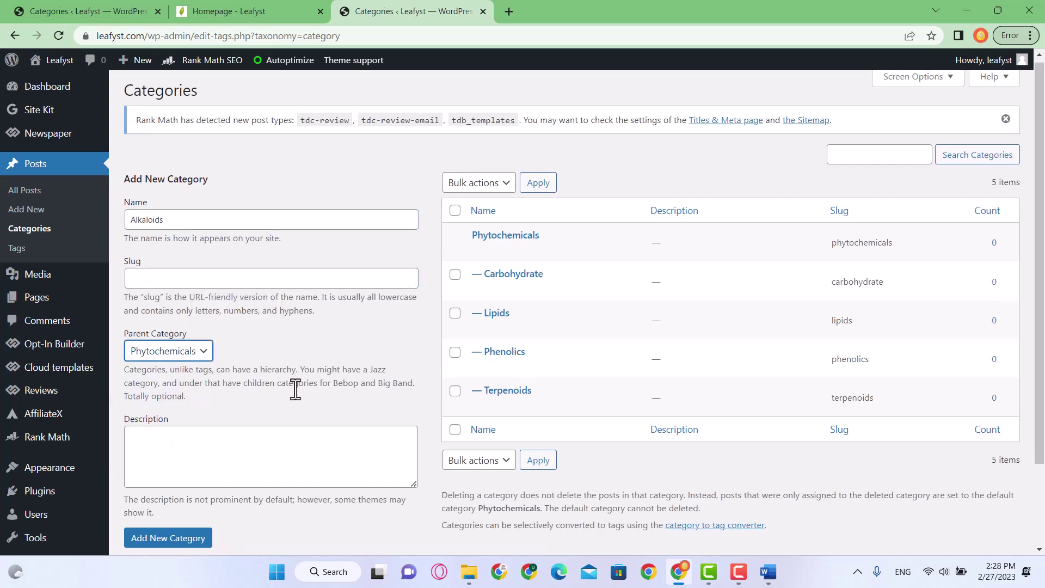
pyautogui.scroll(-2, 294, 387)
pyautogui.click(176, 437)
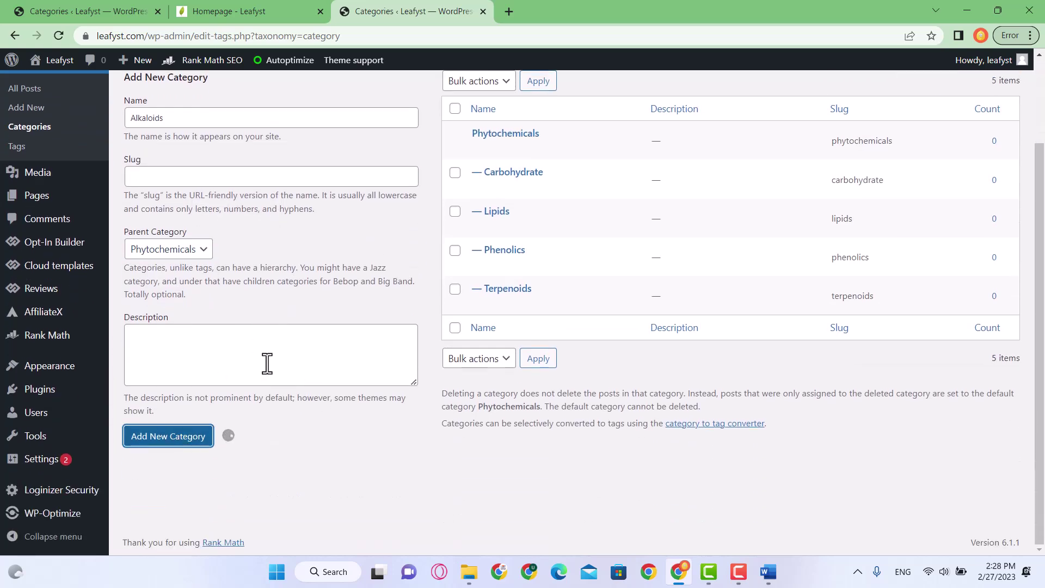
# Step: Copy nitrogen-containing compounds from the Word document and add it as the category Nitrogen-Containing Compounds under Phytochemicals, without the bullet
pyautogui.hotkey('alt', 'Tab')
pyautogui.moveTo(468, 289); pyautogui.dragTo(355, 290)
pyautogui.hotkey('alt', 'Tab')
pyautogui.click(185, 154)
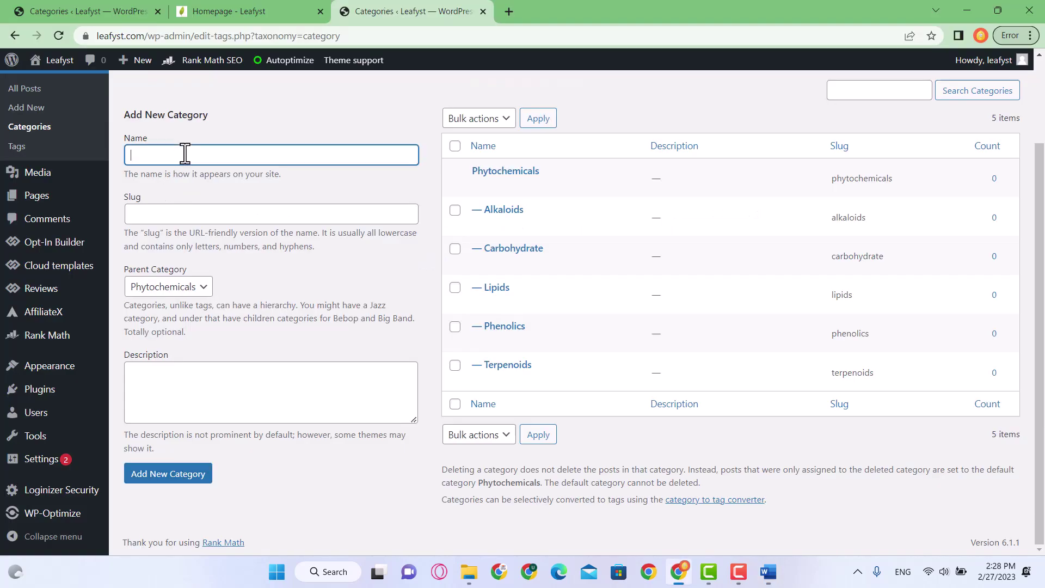
pyautogui.write('•\tnitrogen-containing compounds')
pyautogui.press('BackSpace')
pyautogui.press('BackSpace')
pyautogui.press('Delete')
pyautogui.write('N')
pyautogui.click(192, 479)
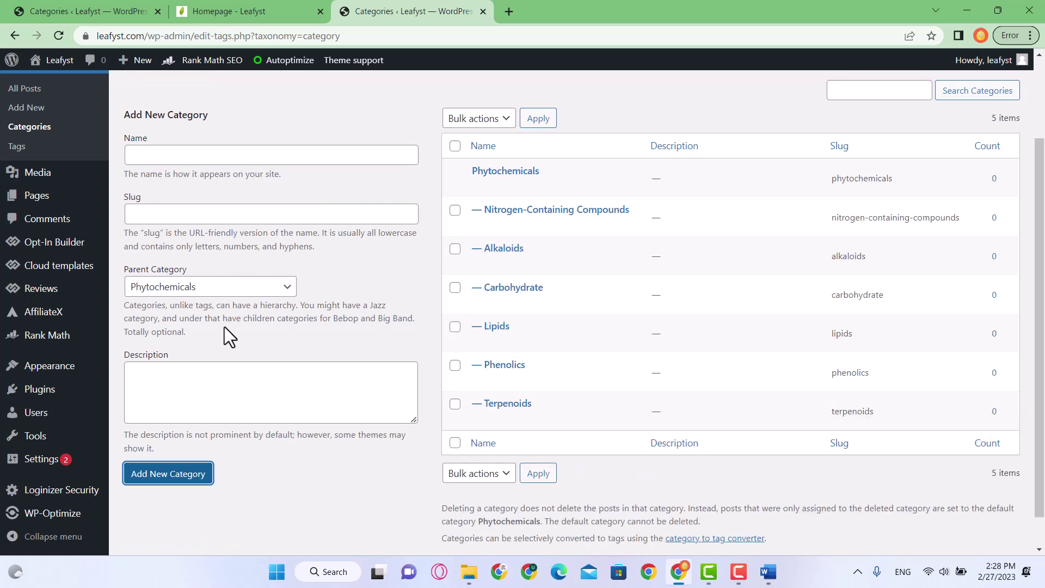
# Step: Check the Sources of Phytochemicals heading in the Word document and enter Phytochemicals Sources as the new category's name
pyautogui.hotkey('alt', 'Tab')
pyautogui.moveTo(463, 315); pyautogui.dragTo(374, 321)
pyautogui.moveTo(474, 311); pyautogui.dragTo(318, 311)
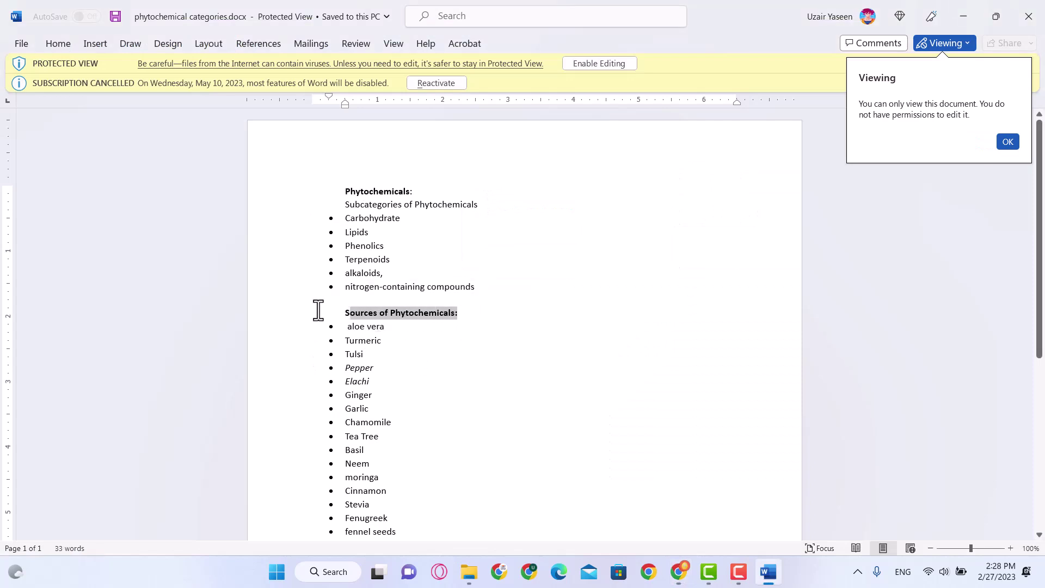
pyautogui.moveTo(466, 308); pyautogui.dragTo(357, 327)
pyautogui.hotkey('alt', 'Tab')
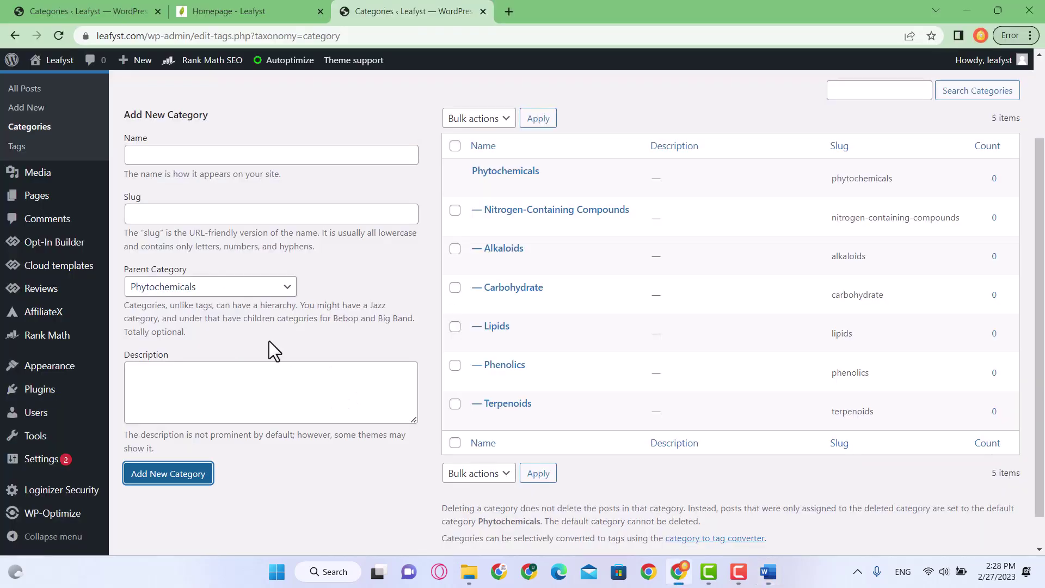
pyautogui.click(224, 158)
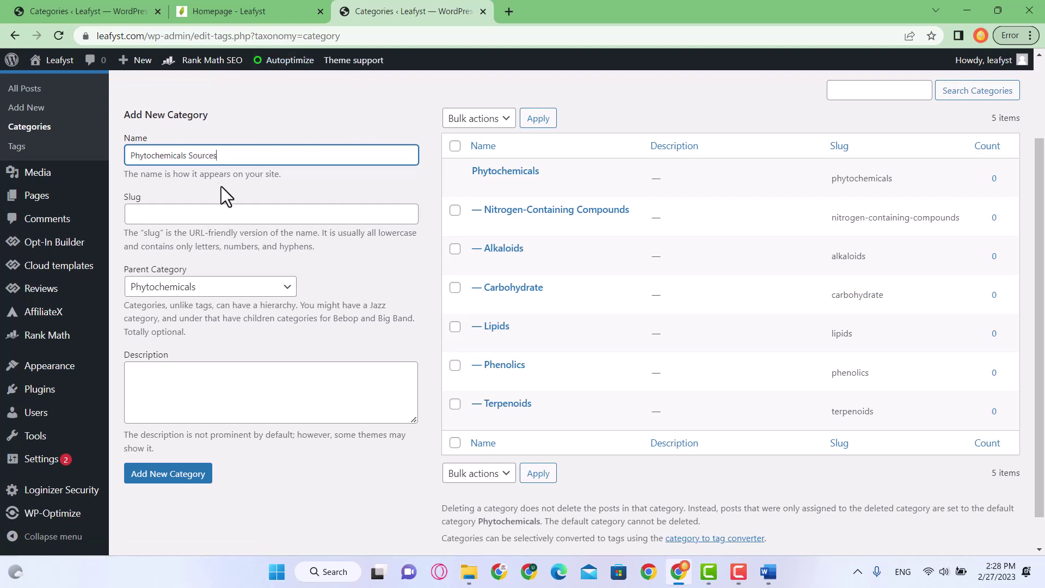
# Step: Set the parent category to None and add the Phytochemicals Sources category
pyautogui.scroll(-1, 197, 332)
pyautogui.click(196, 253)
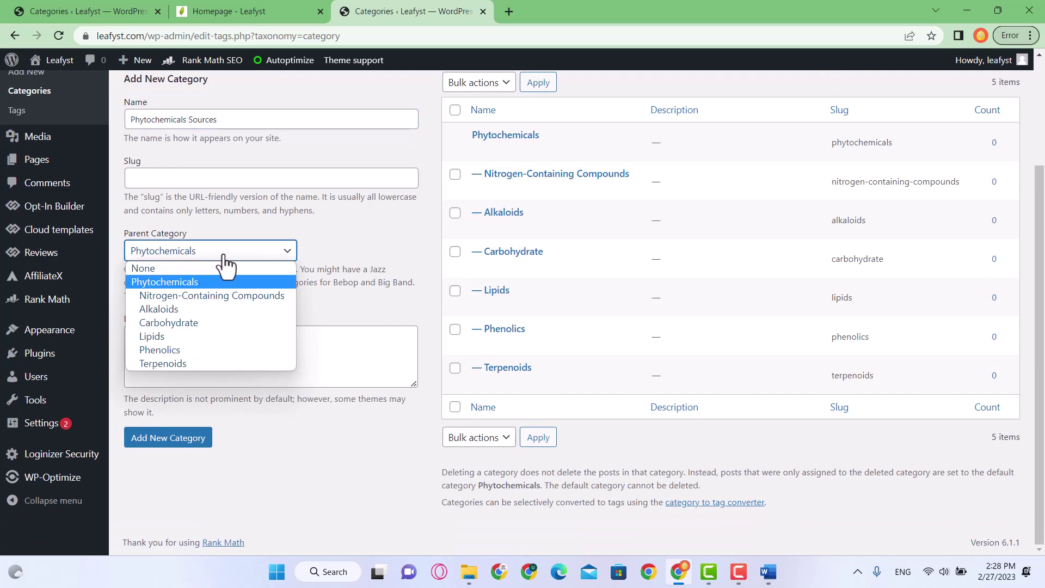
pyautogui.click(136, 269)
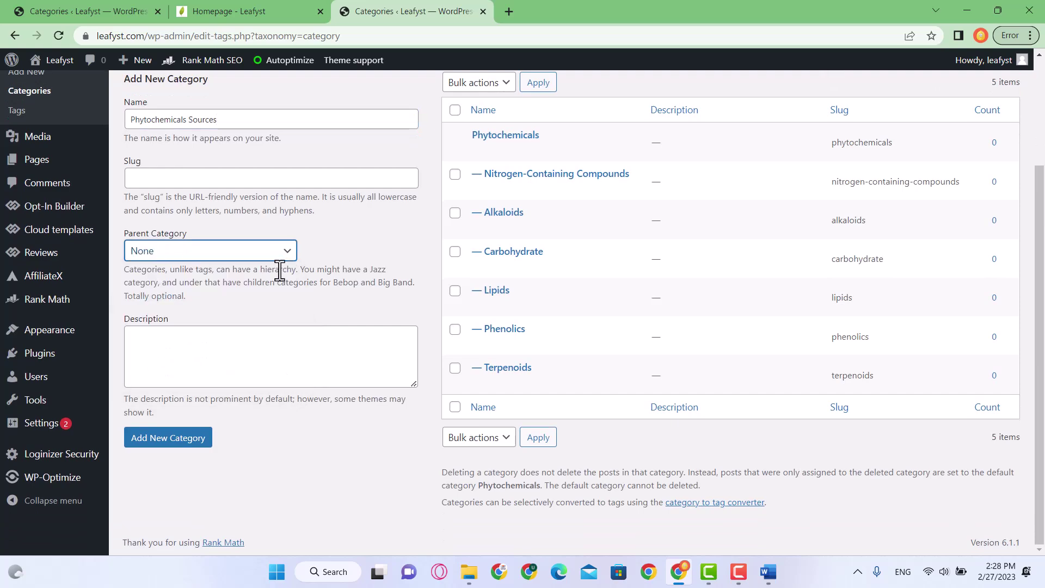
pyautogui.click(185, 443)
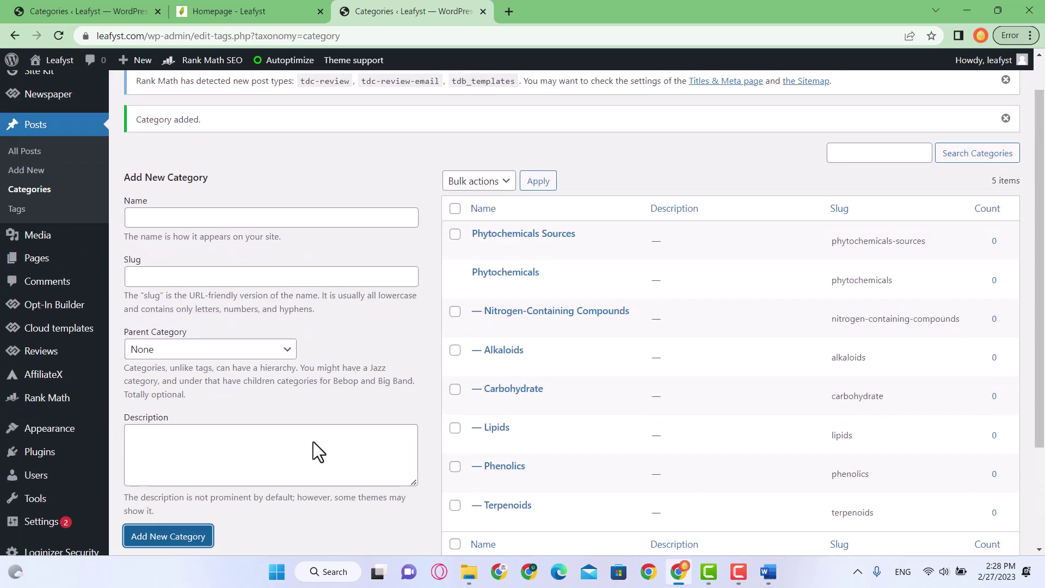
# Step: Copy aloe vera from the Word document's sources list and enter it as the new category's name, capitalized as Aloe Vera
pyautogui.scroll(2, 313, 442)
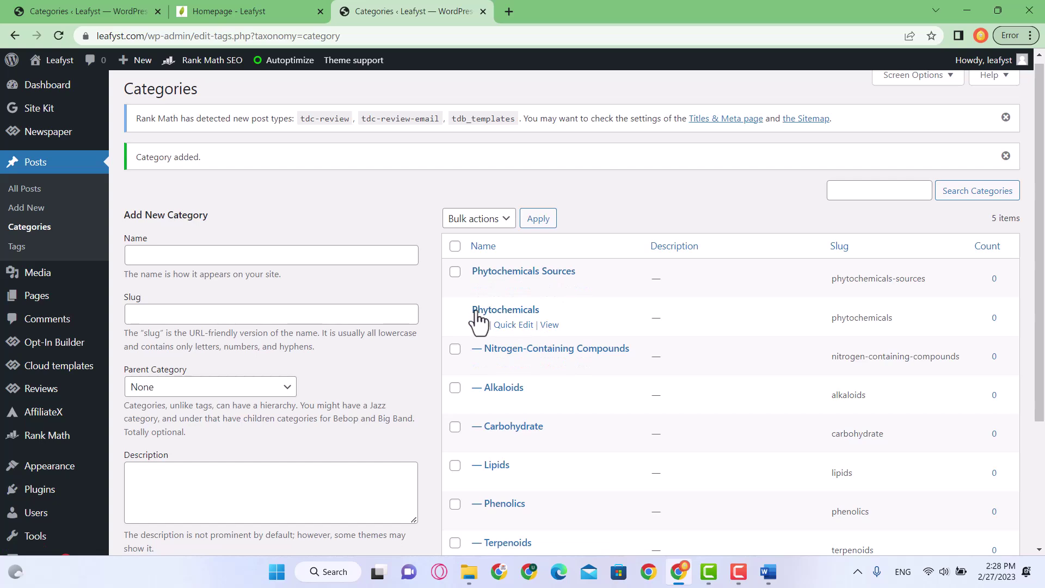
pyautogui.scroll(-1, 501, 321)
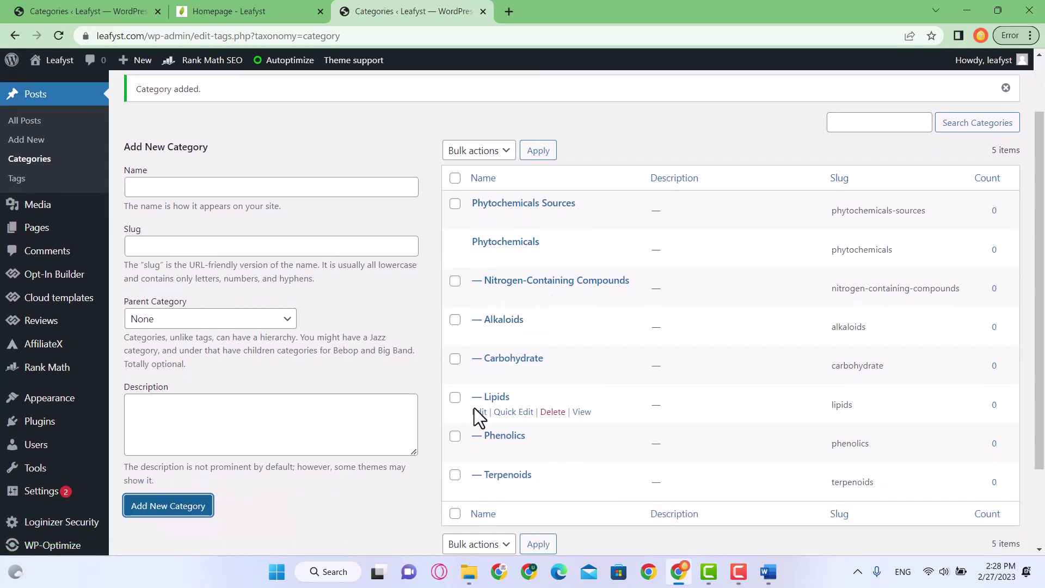
pyautogui.scroll(1, 262, 251)
pyautogui.hotkey('alt', 'Tab')
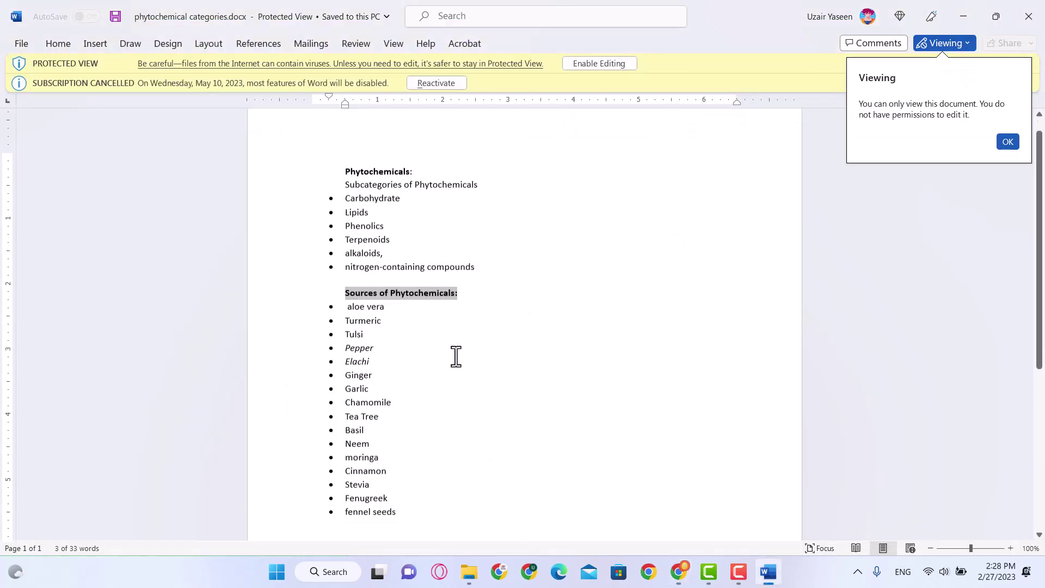
pyautogui.scroll(-3, 390, 282)
pyautogui.moveTo(387, 229); pyautogui.dragTo(351, 228)
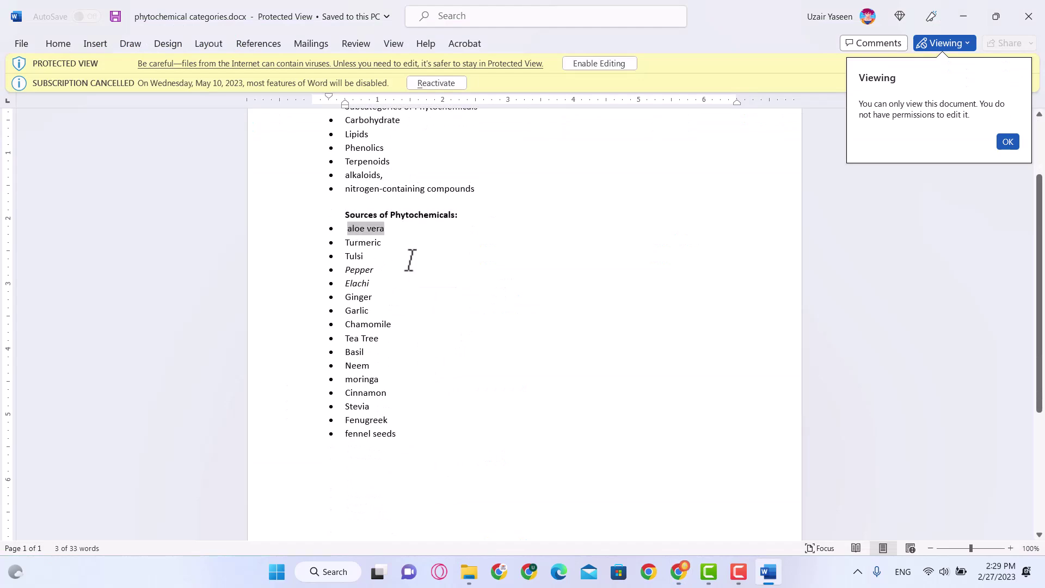
pyautogui.hotkey('ctrl', 'c')
pyautogui.hotkey('alt', 'Tab')
pyautogui.click(243, 261)
pyautogui.hotkey('ctrl', 'v')
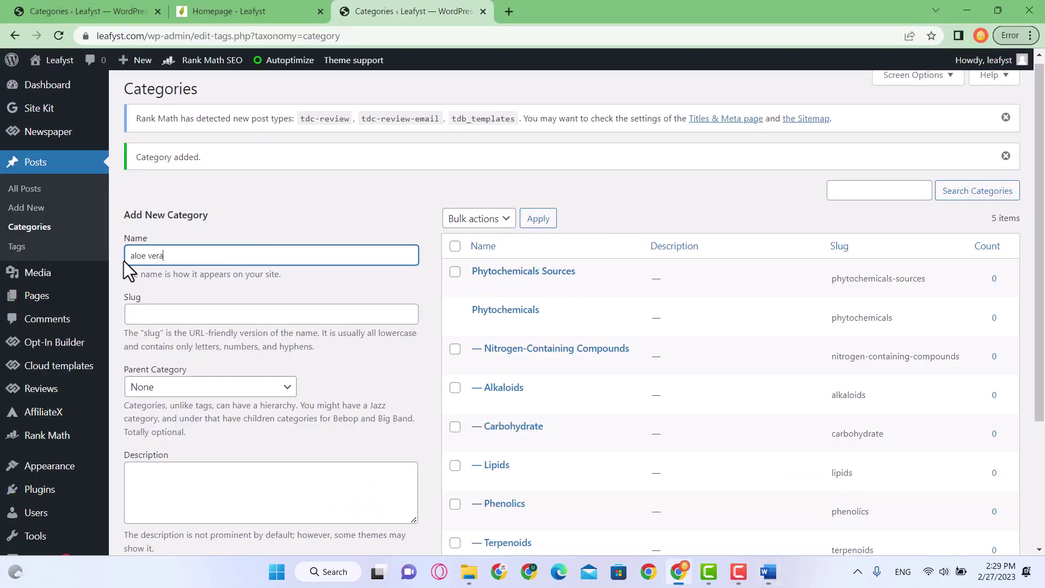
pyautogui.click(135, 255)
# Step: Set the parent category to Phytochemicals Sources and add the Aloe Vera category
pyautogui.scroll(-2, 239, 272)
pyautogui.click(218, 254)
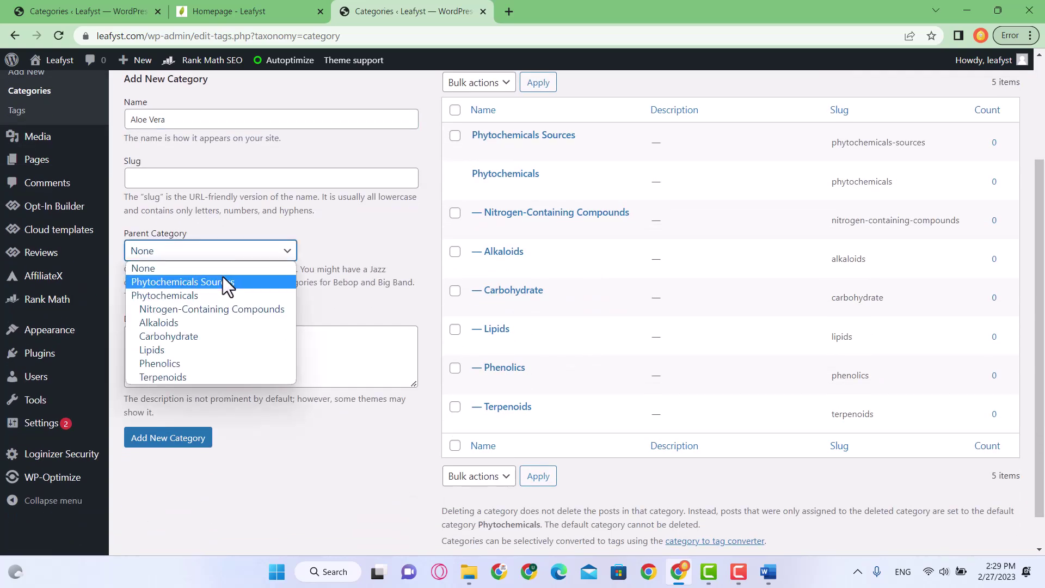
pyautogui.click(217, 286)
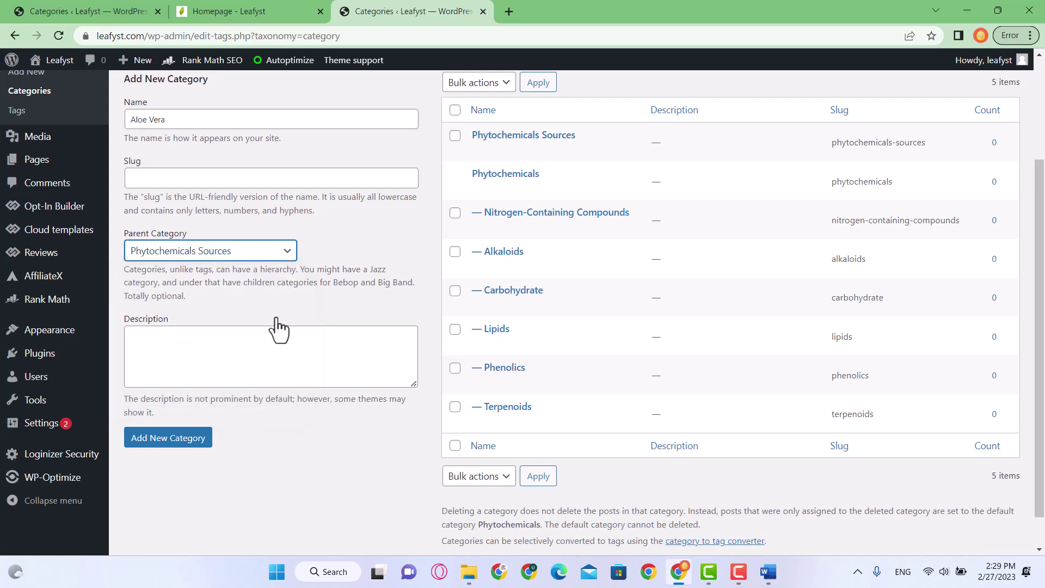
pyautogui.click(170, 440)
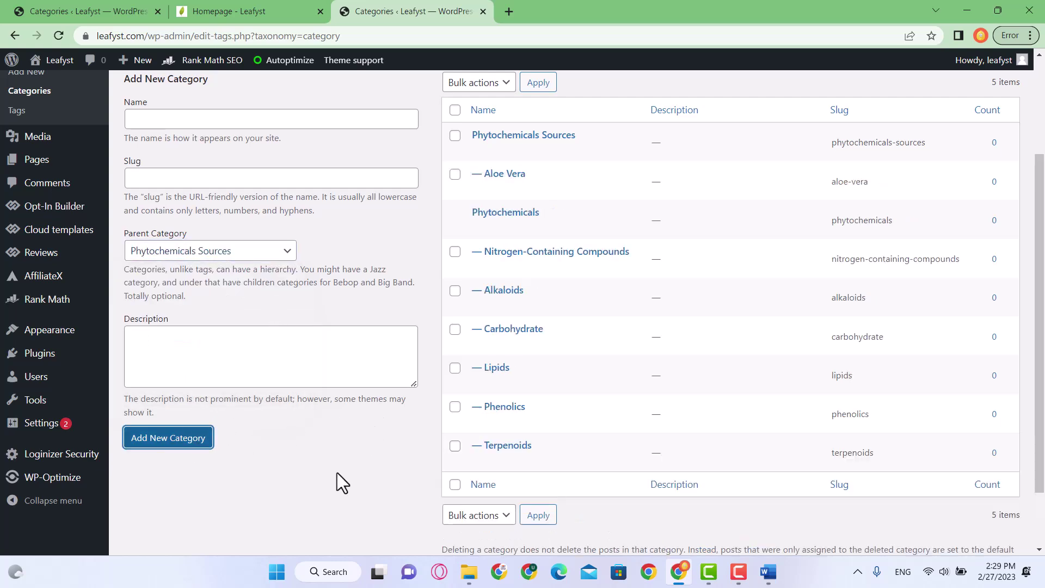
# Step: Copy Turmeric from the Word document and add it as a category under Phytochemicals Sources, with the bullet and spacing removed from its name
pyautogui.hotkey('alt', 'Tab')
pyautogui.moveTo(382, 243); pyautogui.dragTo(353, 246)
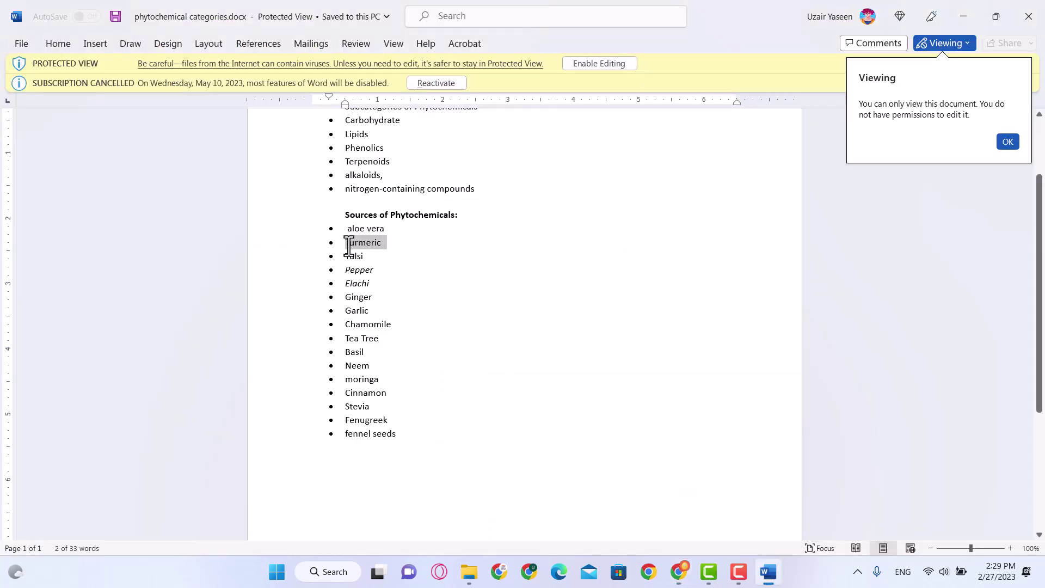
pyautogui.hotkey('ctrl', 'c')
pyautogui.hotkey('alt', 'Tab')
pyautogui.scroll(2, 196, 283)
pyautogui.click(204, 255)
pyautogui.hotkey('ctrl', 'v')
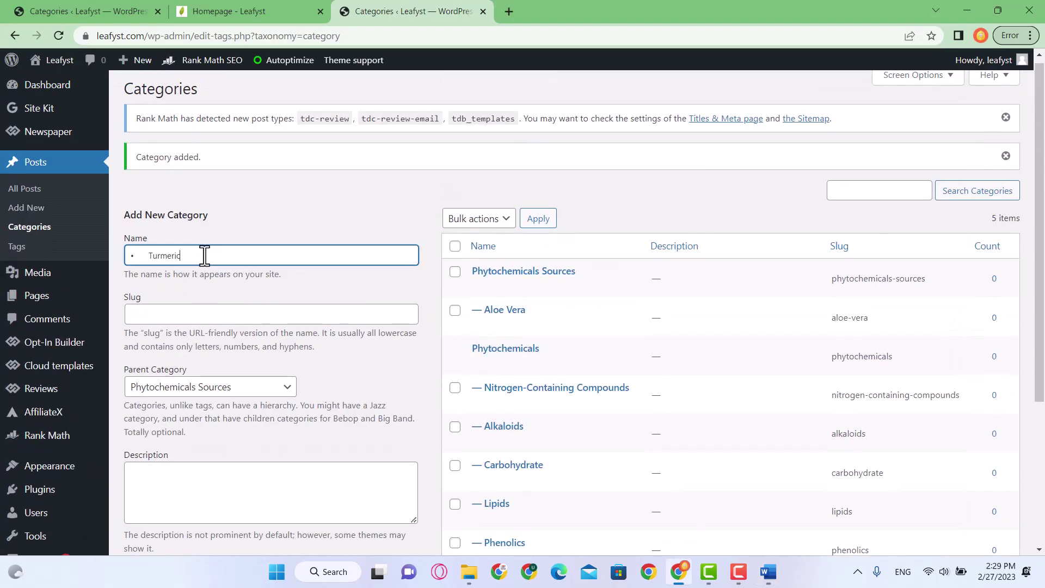
pyautogui.click(144, 255)
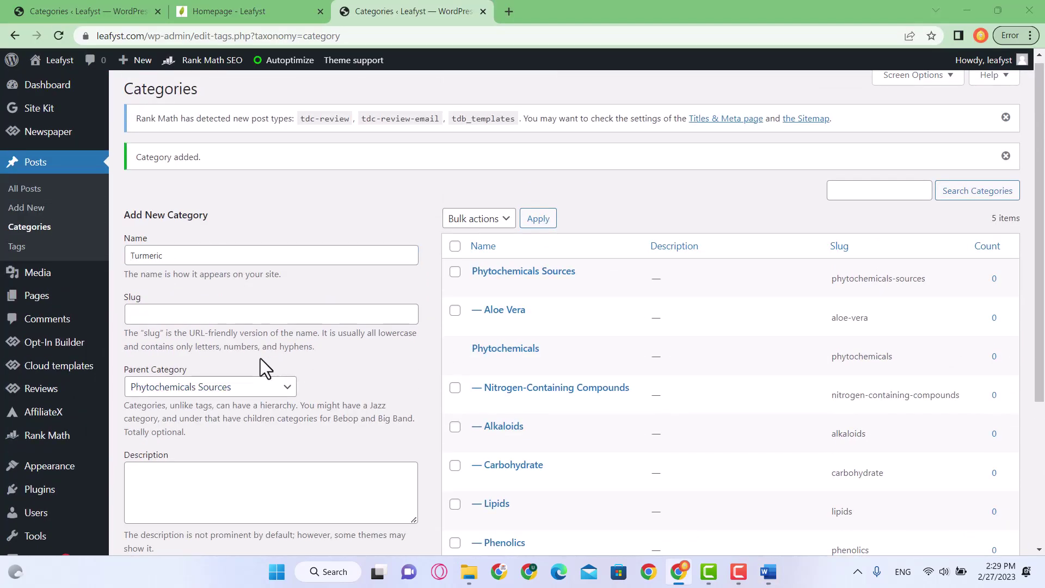
pyautogui.hotkey('alt', 'Tab')
pyautogui.hotkey('alt', 'Tab')
pyautogui.scroll(-3, 197, 322)
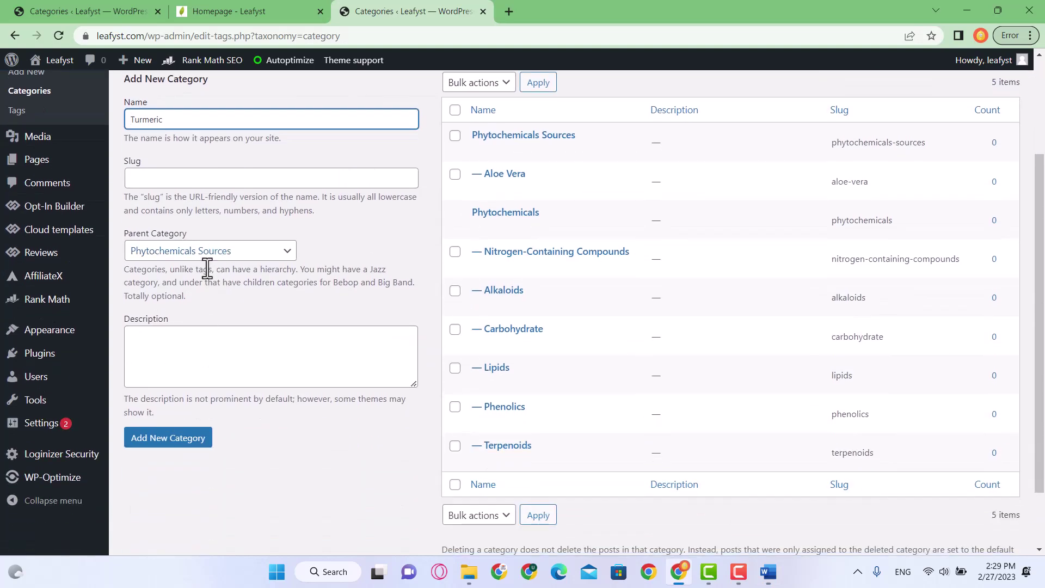
pyautogui.click(168, 441)
# Step: Copy Tulsi from the Word document and add it without the bullet as a category with parent Phytochemicals Sources
pyautogui.hotkey('alt', 'Tab')
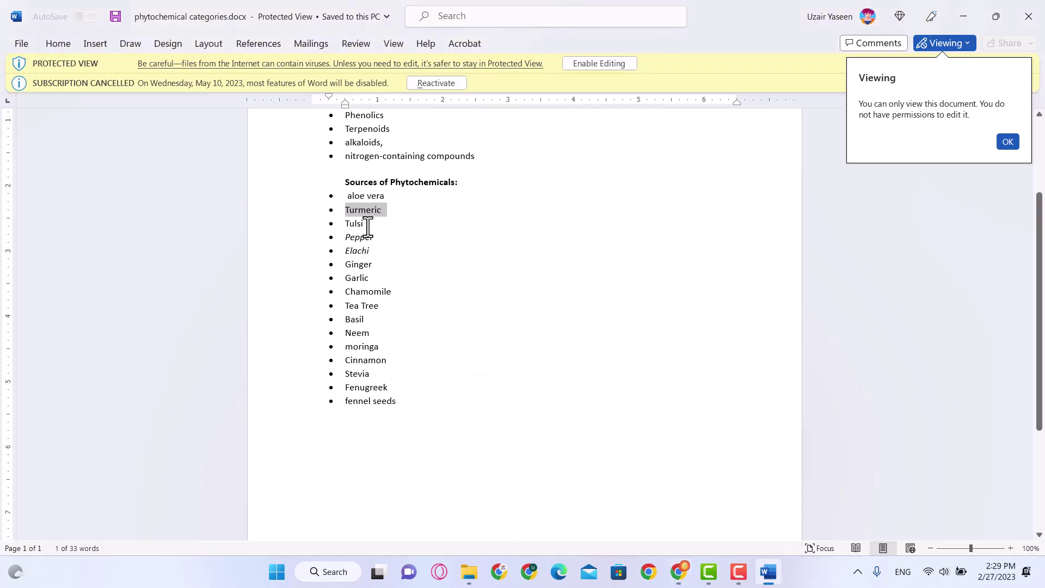
pyautogui.moveTo(368, 227); pyautogui.dragTo(349, 227)
pyautogui.hotkey('ctrl', 'c')
pyautogui.hotkey('alt', 'Tab')
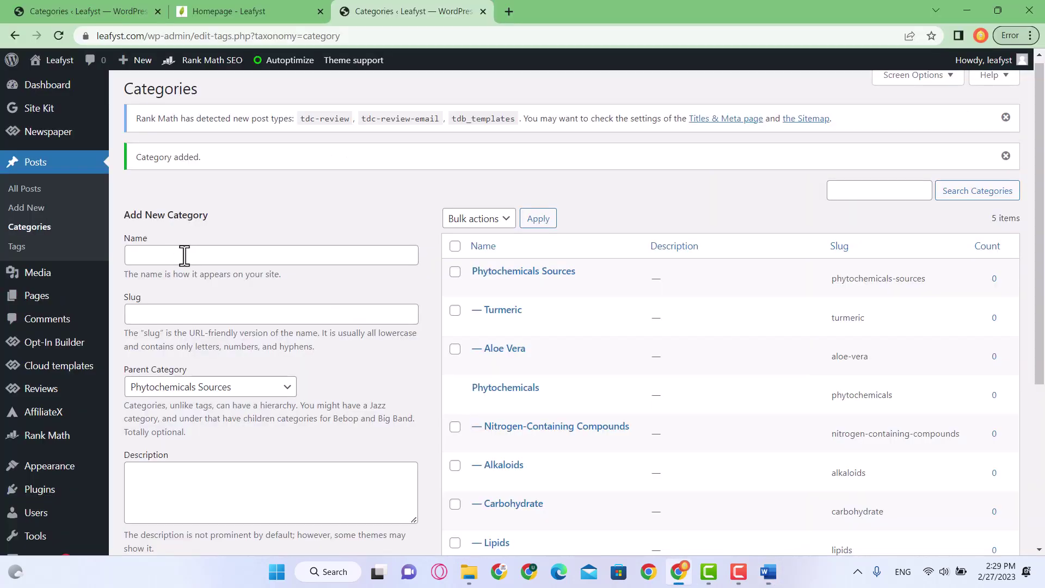
pyautogui.click(185, 256)
pyautogui.hotkey('ctrl', 'v')
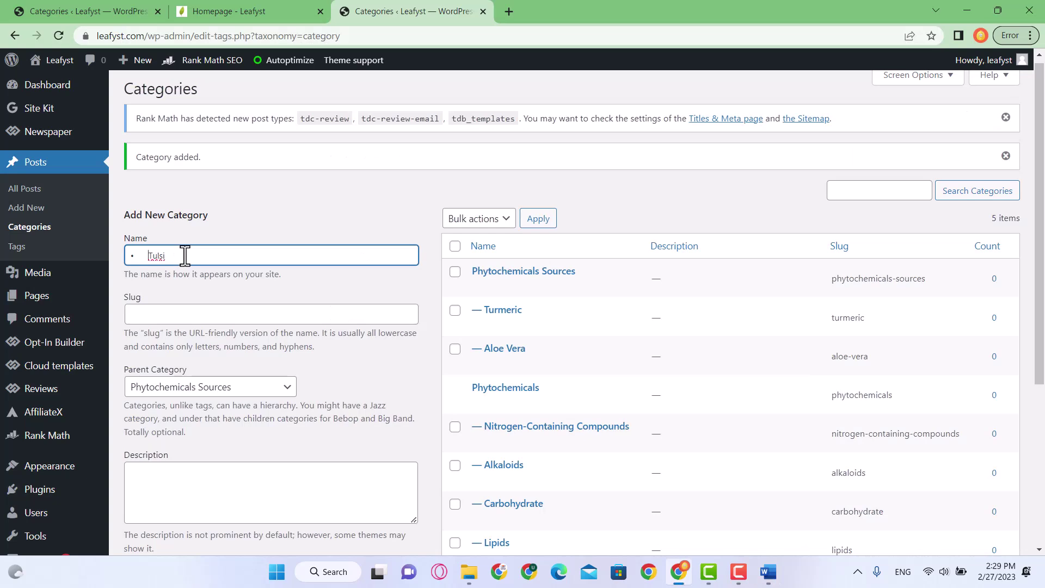
pyautogui.scroll(-3, 182, 264)
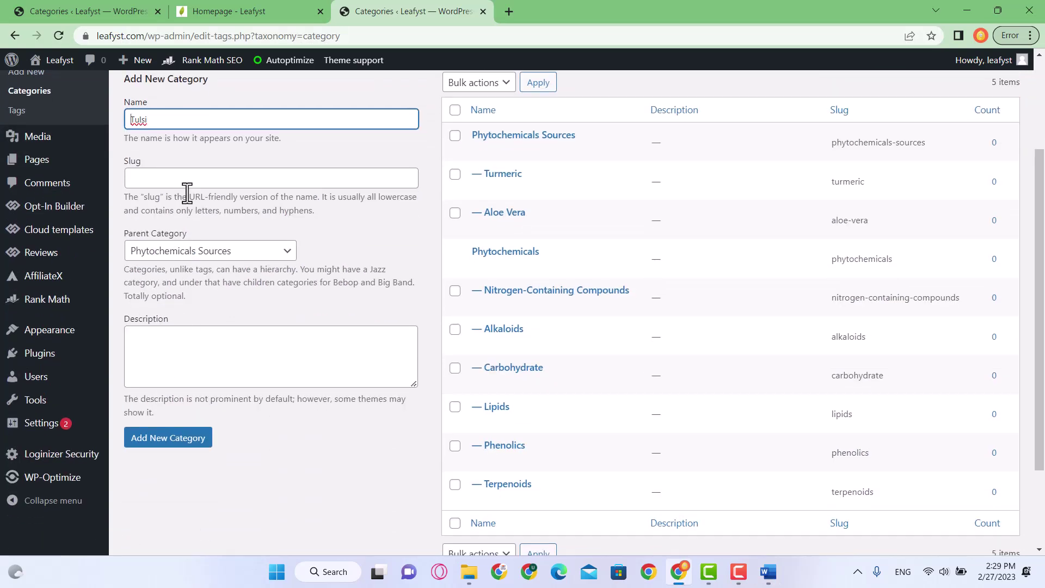
pyautogui.click(221, 251)
pyautogui.click(226, 278)
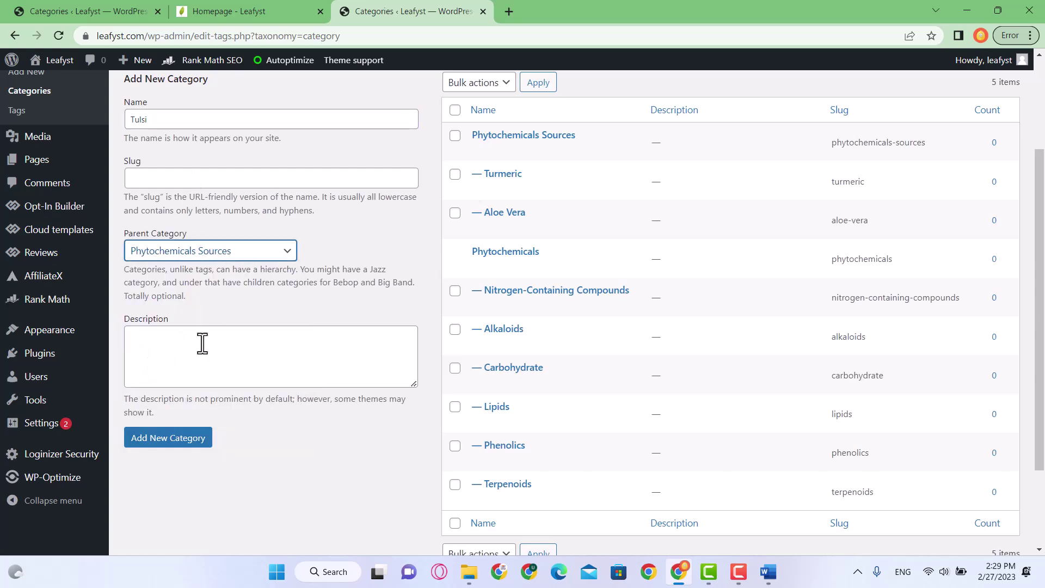
pyautogui.click(193, 440)
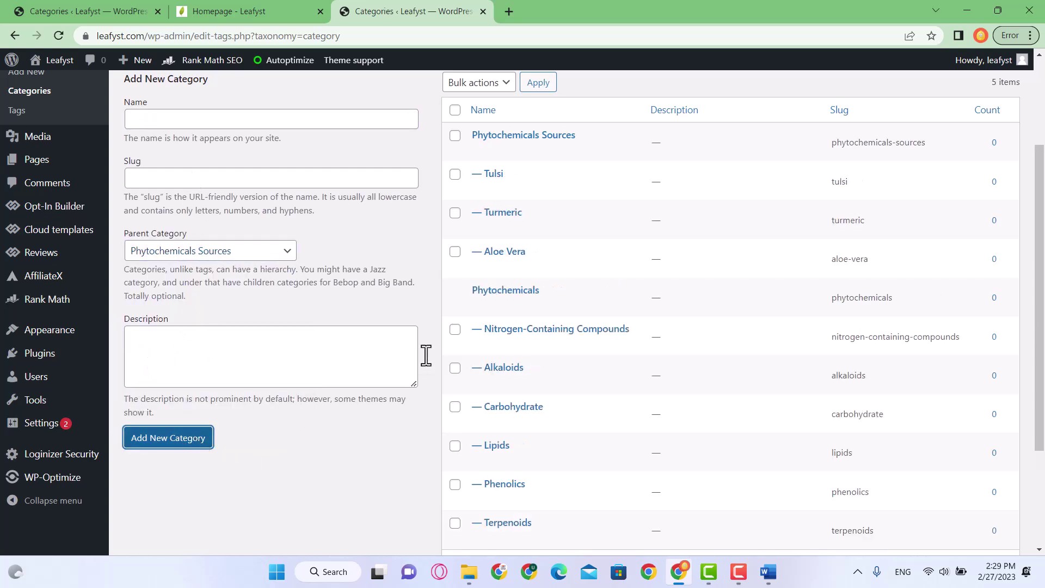
# Step: Highlight the remaining sources from Pepper to fennel seeds in the Word document, then minimize it and review the WordPress category list
pyautogui.click(768, 572)
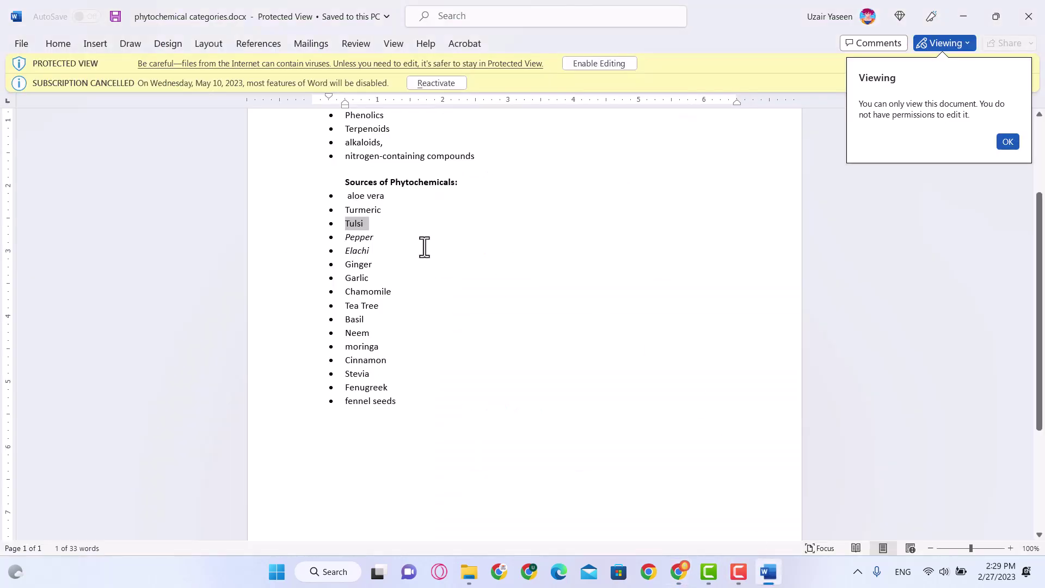
pyautogui.moveTo(347, 238); pyautogui.dragTo(410, 397)
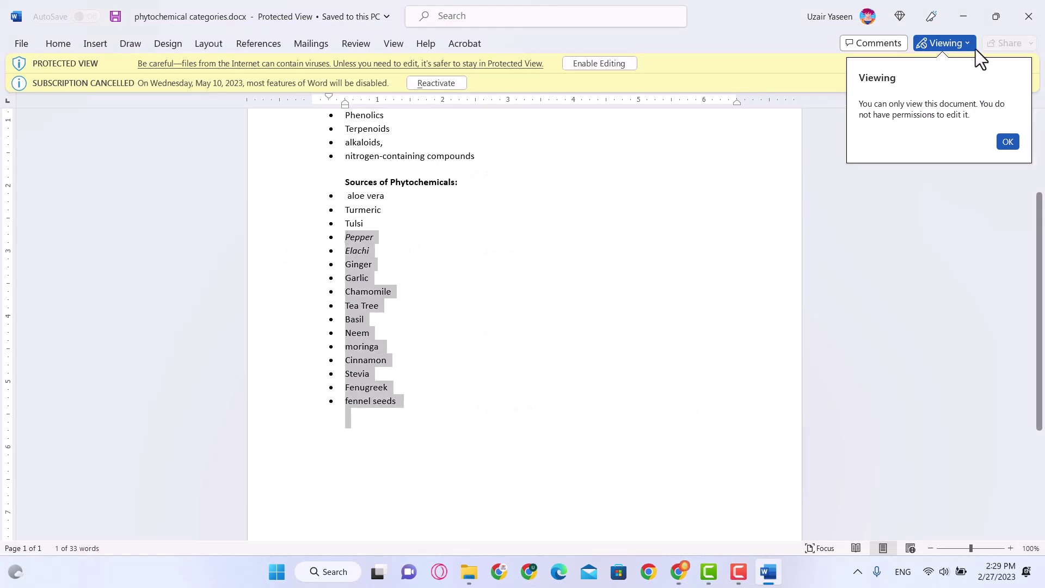
pyautogui.click(962, 21)
pyautogui.scroll(3, 294, 397)
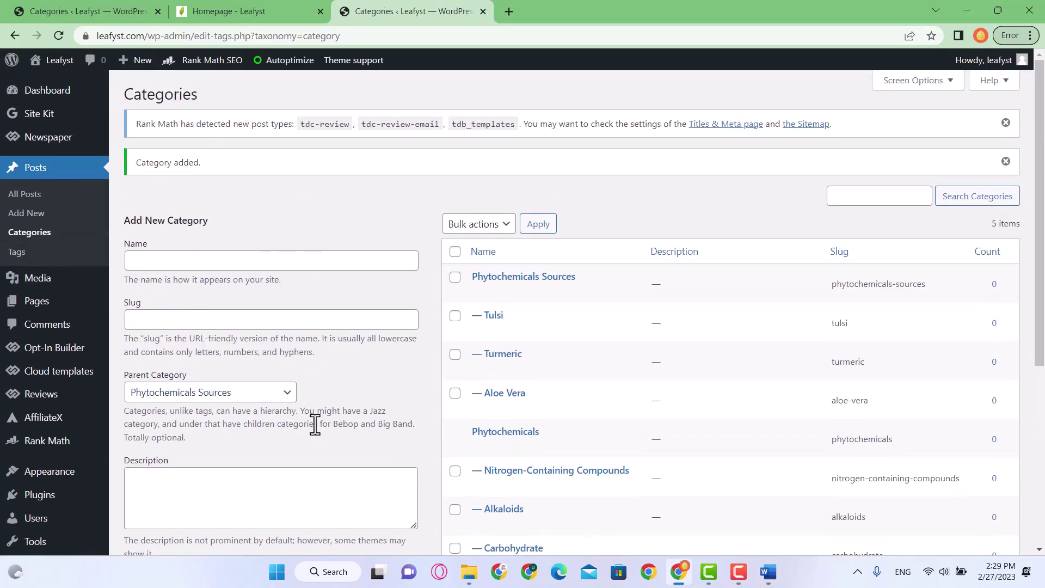
pyautogui.scroll(-3, 198, 411)
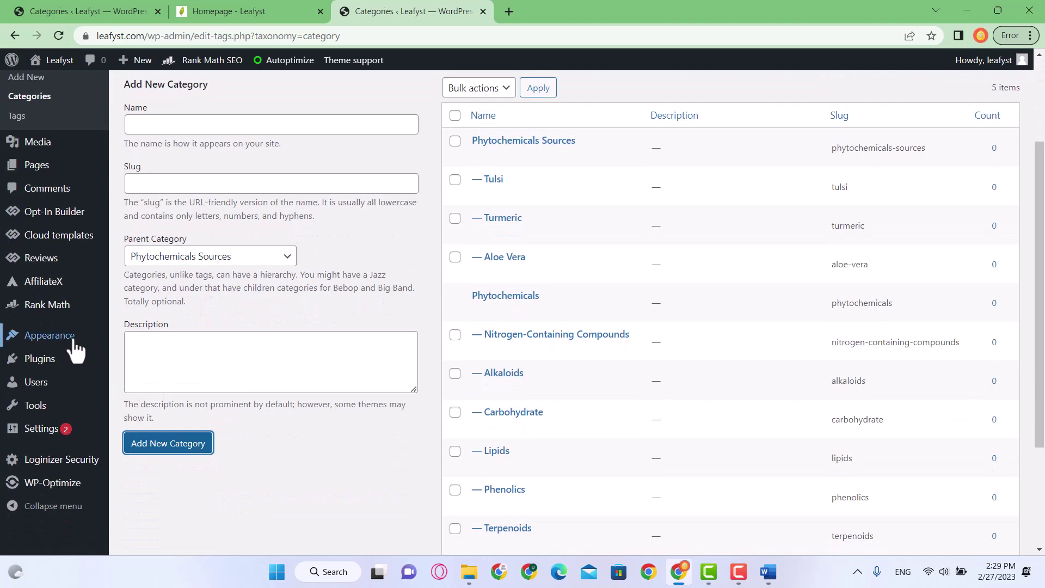
# Step: Open the site's menu editor and examine the structure area of td-demo-header-menu
pyautogui.moveTo(55, 342)
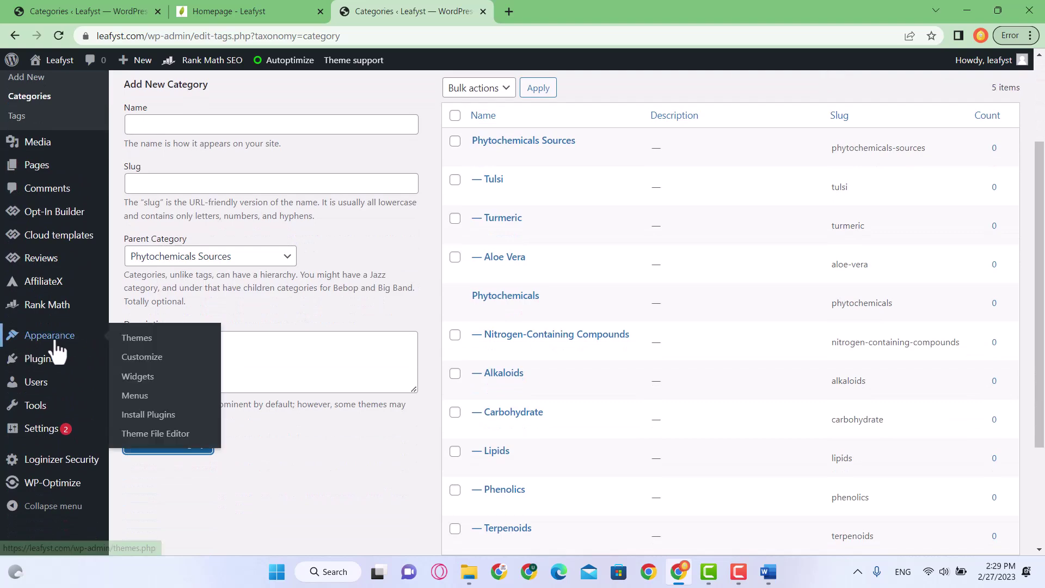
pyautogui.click(136, 396)
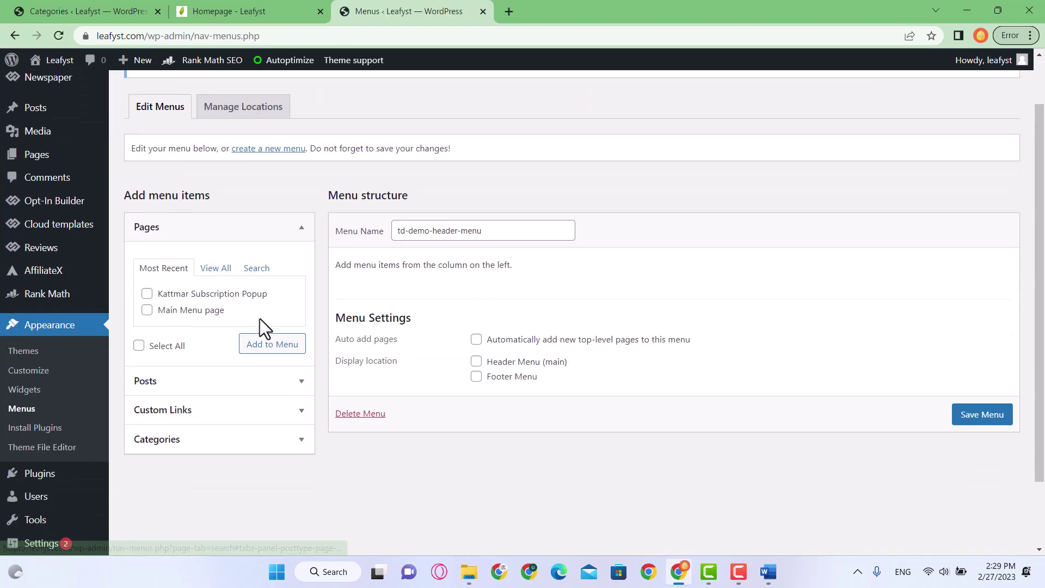
pyautogui.scroll(-1, 397, 321)
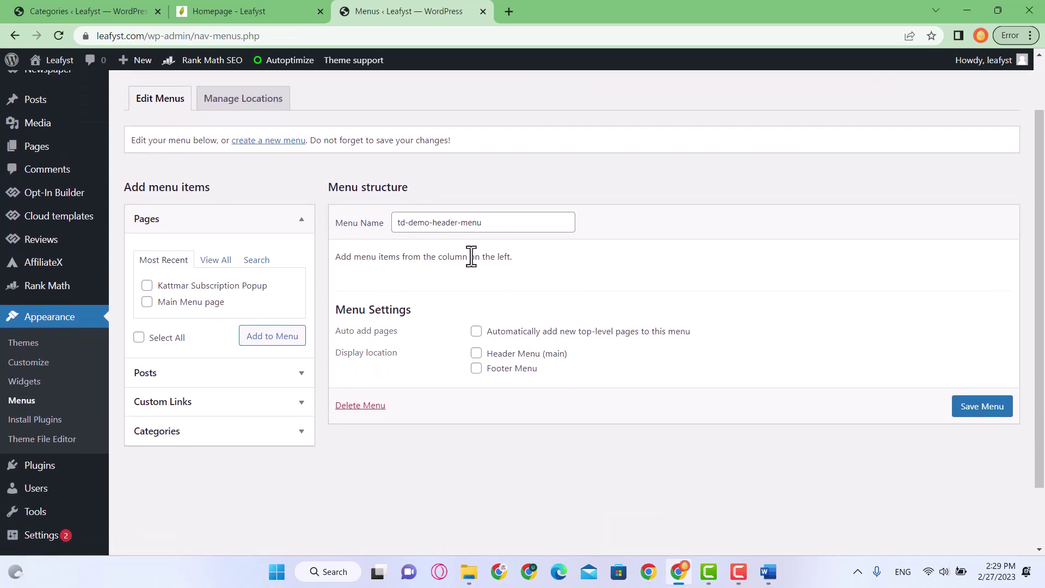
pyautogui.moveTo(327, 256); pyautogui.dragTo(530, 259)
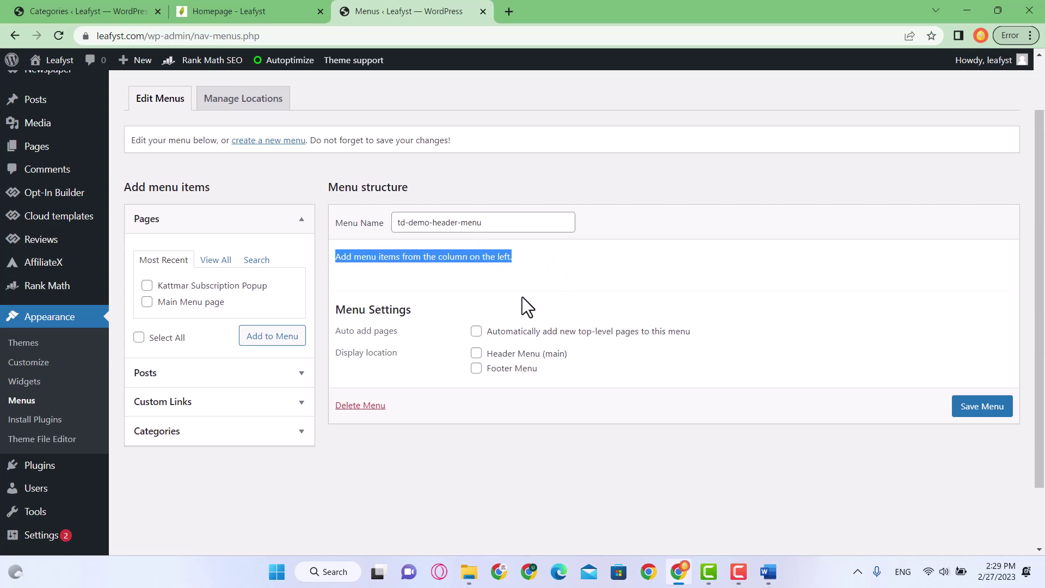
pyautogui.click(547, 270)
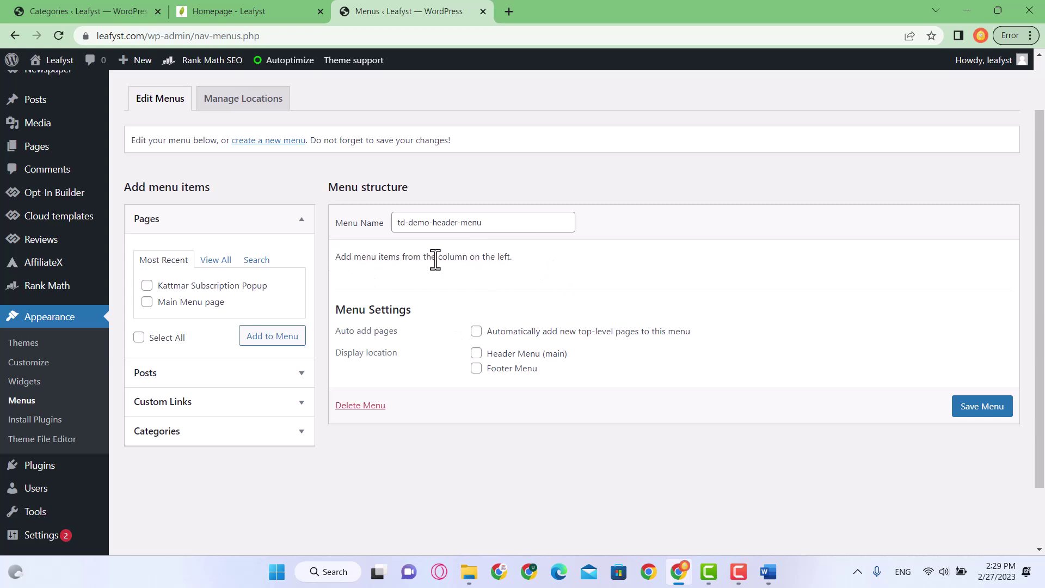
# Step: Check the header menu on the open Leafyst homepage, dismiss the newsletter popup and close that page
pyautogui.click(248, 10)
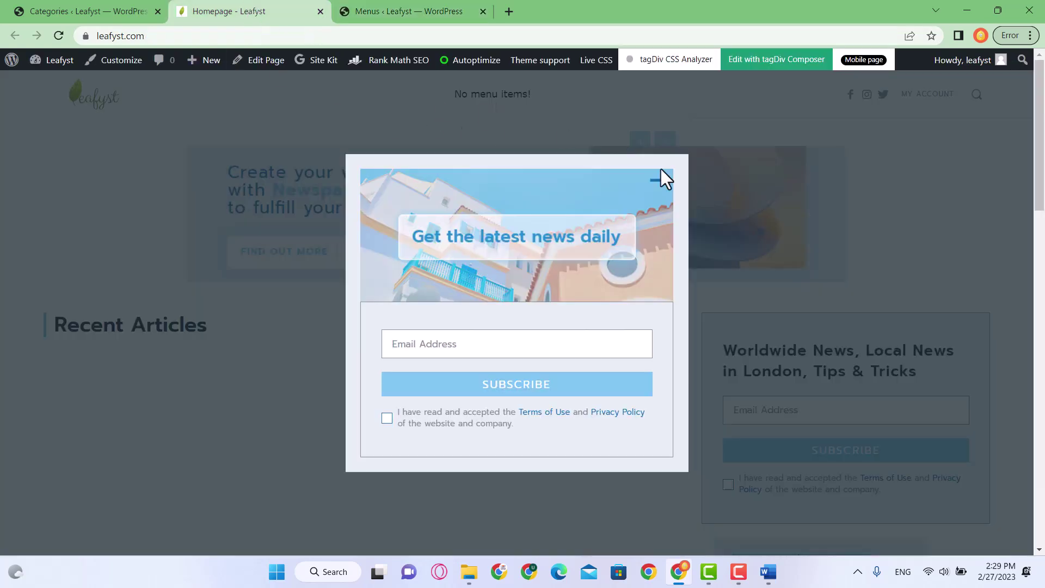
pyautogui.click(654, 183)
pyautogui.hotkey('ctrl', 'w')
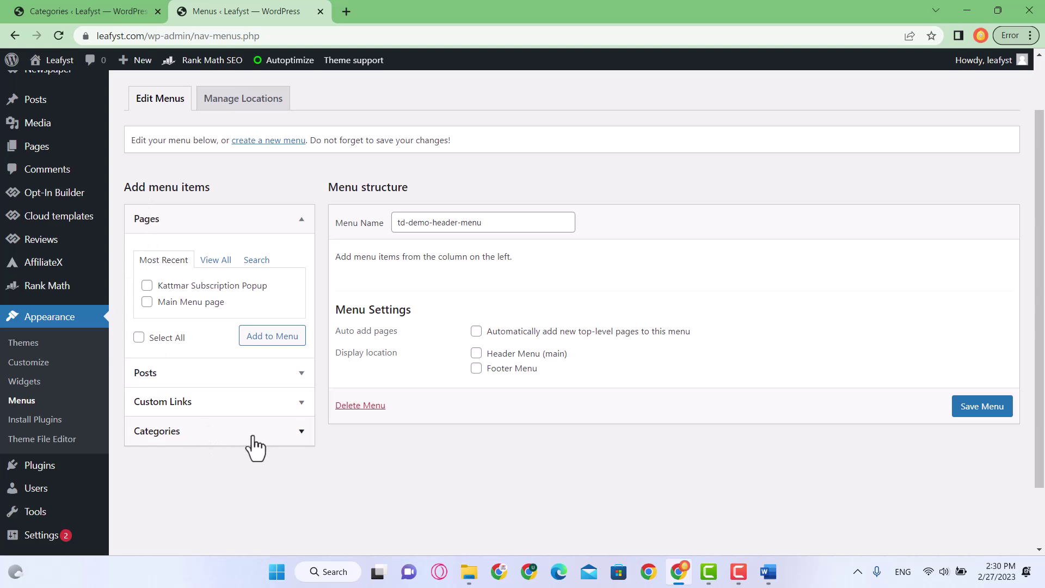
# Step: Show the full list of categories available as menu items and look through it
pyautogui.click(230, 443)
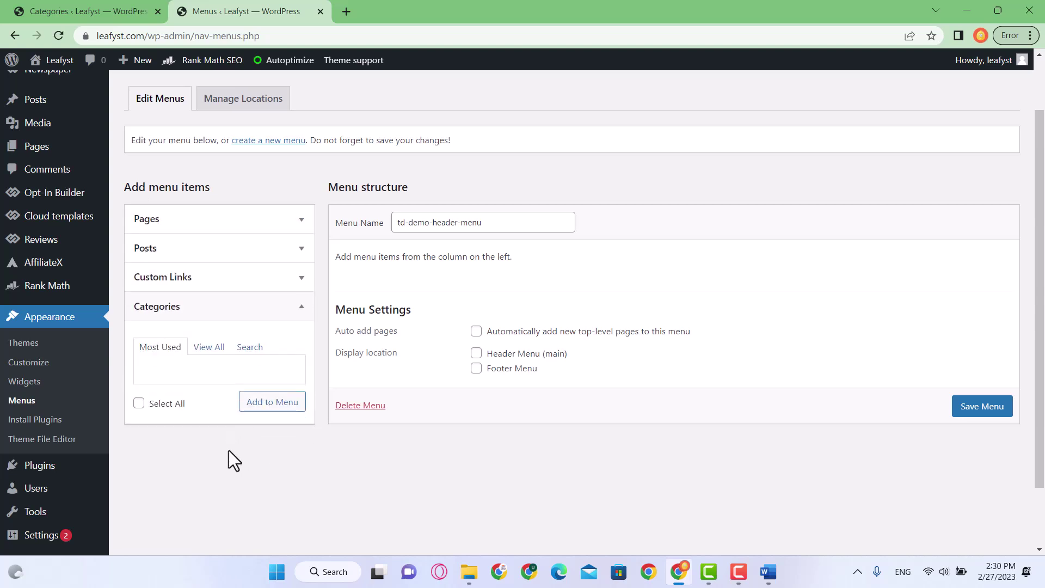
pyautogui.click(212, 351)
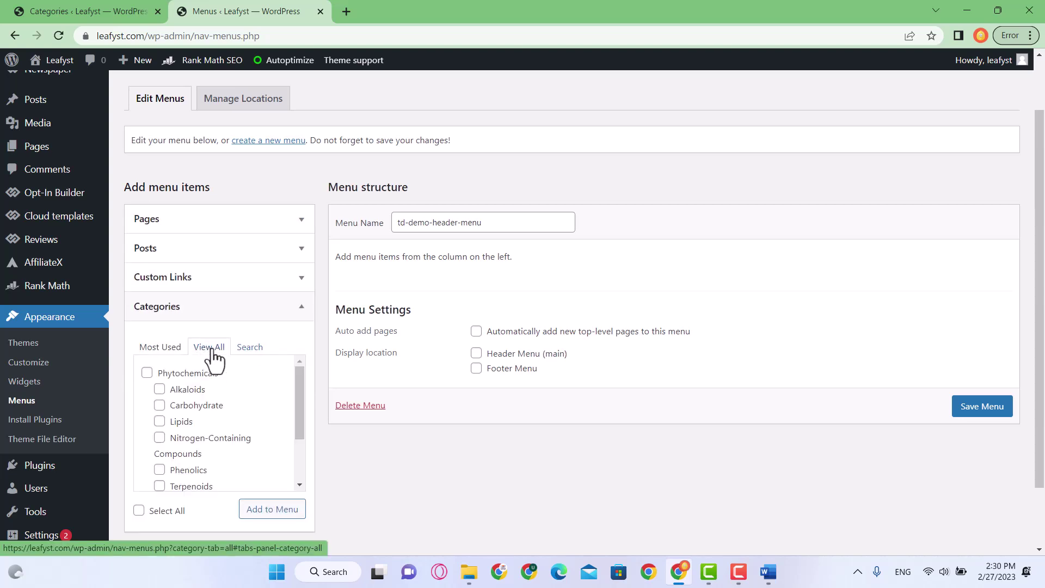
pyautogui.scroll(-2, 206, 410)
pyautogui.scroll(-2, 222, 390)
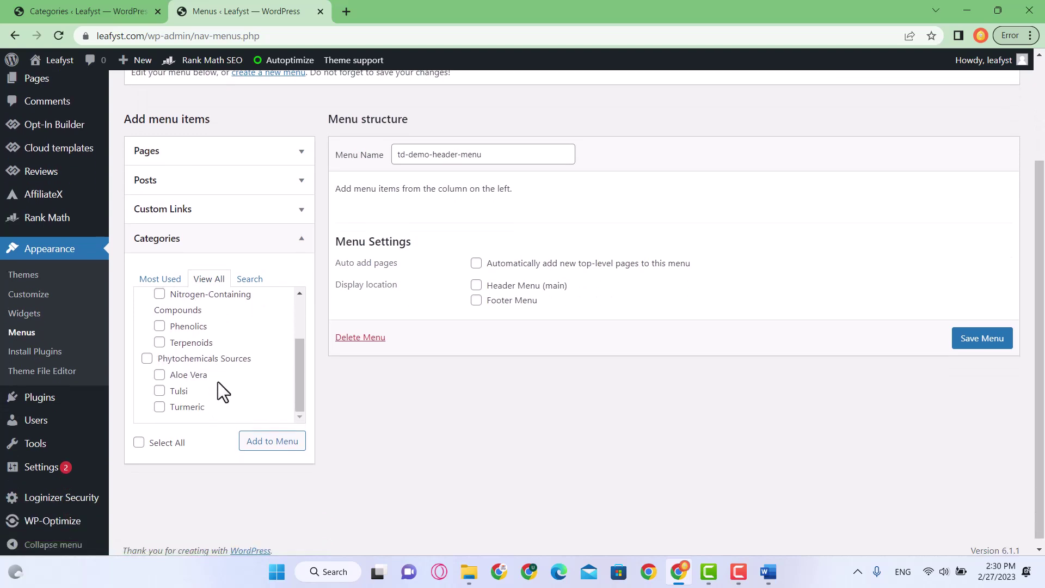
pyautogui.scroll(2, 222, 390)
pyautogui.scroll(1, 199, 391)
# Step: Select Phytochemicals, Alkaloids, Carbohydrate, Lipids and Nitrogen-Containing Compounds in the list of categories available for the menu
pyautogui.click(147, 372)
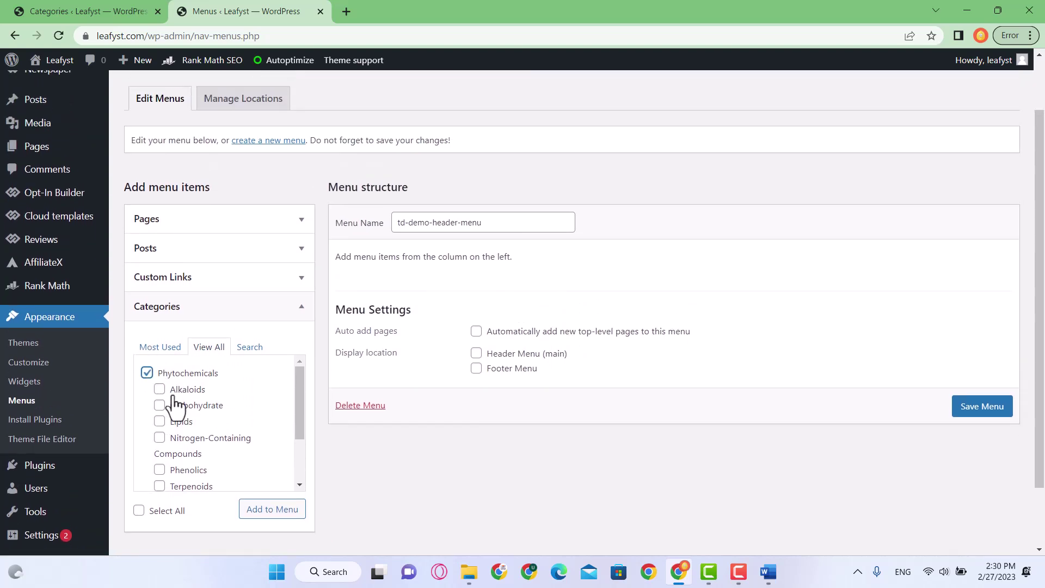
pyautogui.scroll(-1, 173, 403)
pyautogui.scroll(2, 169, 404)
pyautogui.click(160, 390)
pyautogui.click(159, 406)
pyautogui.click(160, 421)
pyautogui.click(159, 439)
# Step: Select all remaining categories, from Phenolics to Turmeric, and add the whole selection to td-demo-header-menu
pyautogui.scroll(-1, 161, 443)
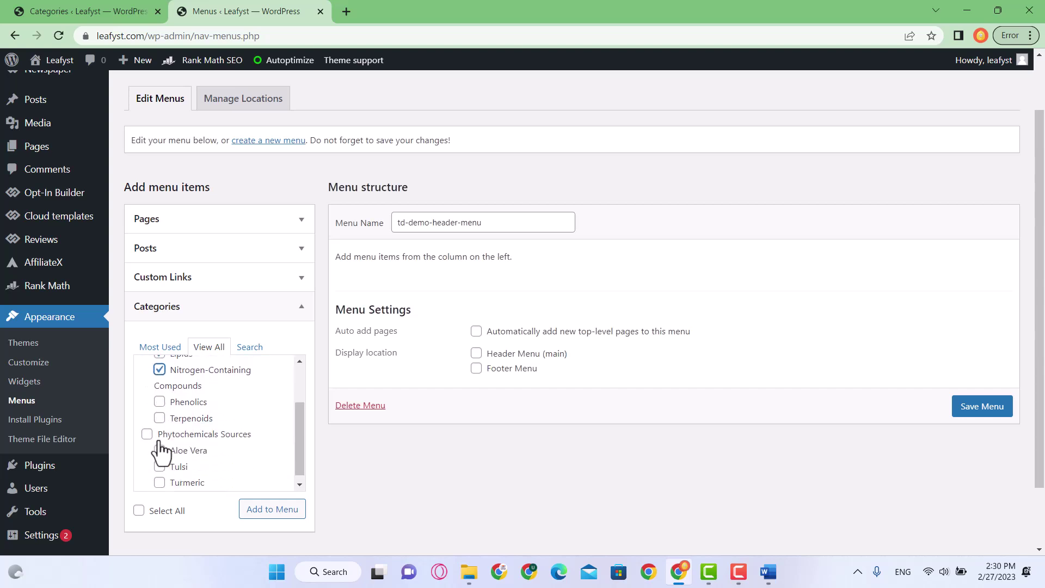
pyautogui.click(160, 403)
pyautogui.click(159, 418)
pyautogui.click(147, 434)
pyautogui.click(159, 450)
pyautogui.click(139, 512)
pyautogui.scroll(-1, 224, 446)
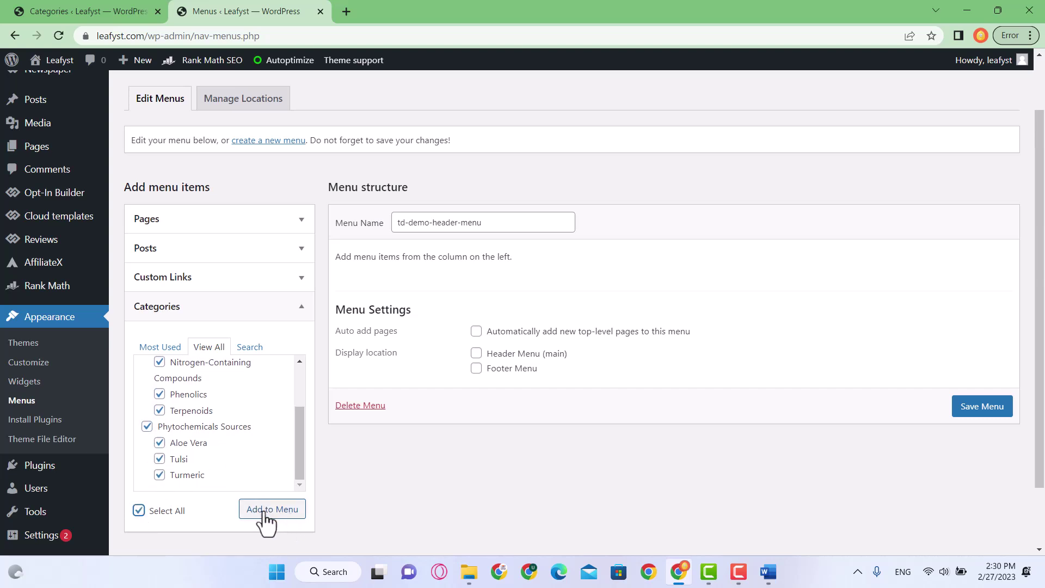
pyautogui.click(274, 511)
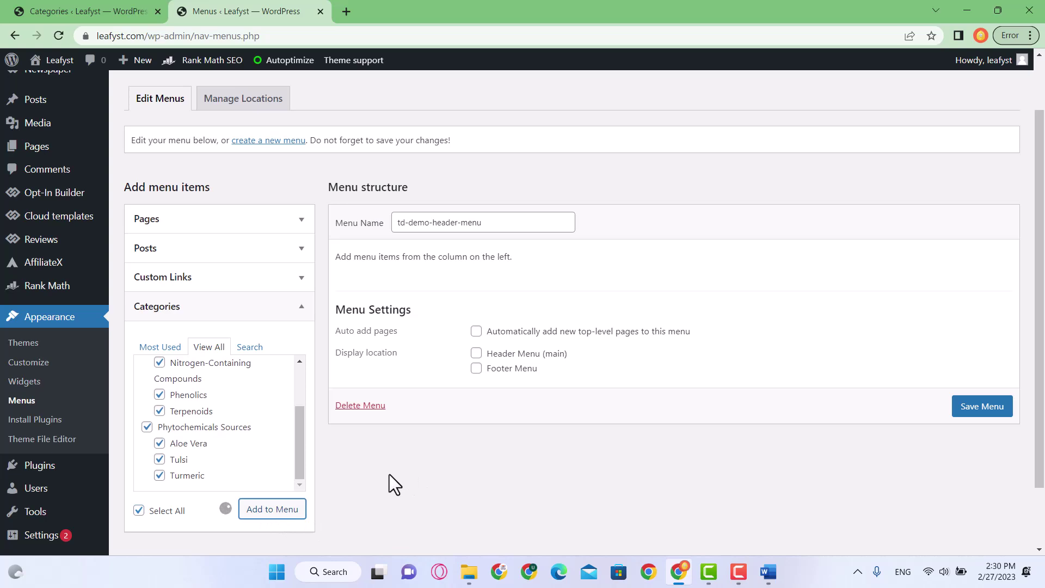
# Step: Look over the category items added to td-demo-header-menu and save the menu
pyautogui.scroll(-2, 476, 349)
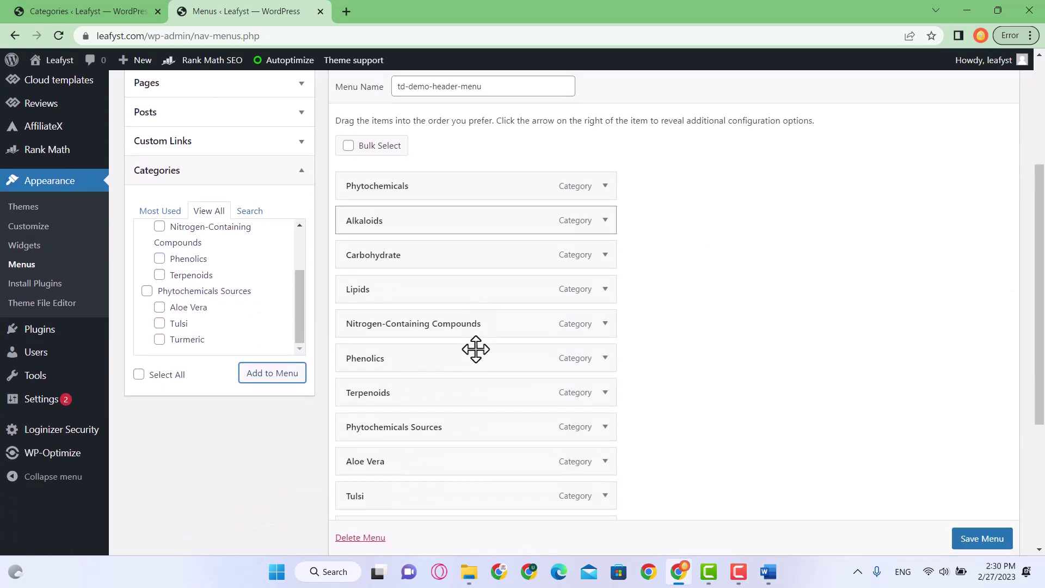
pyautogui.scroll(-2, 475, 351)
pyautogui.scroll(5, 474, 356)
pyautogui.scroll(-1, 475, 365)
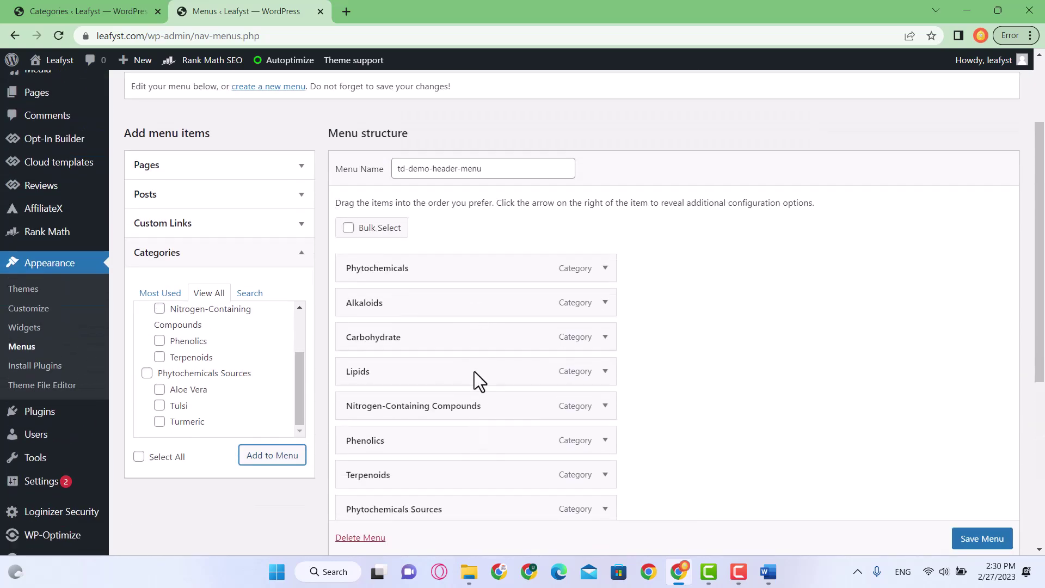
pyautogui.scroll(-2, 475, 371)
pyautogui.scroll(-4, 440, 333)
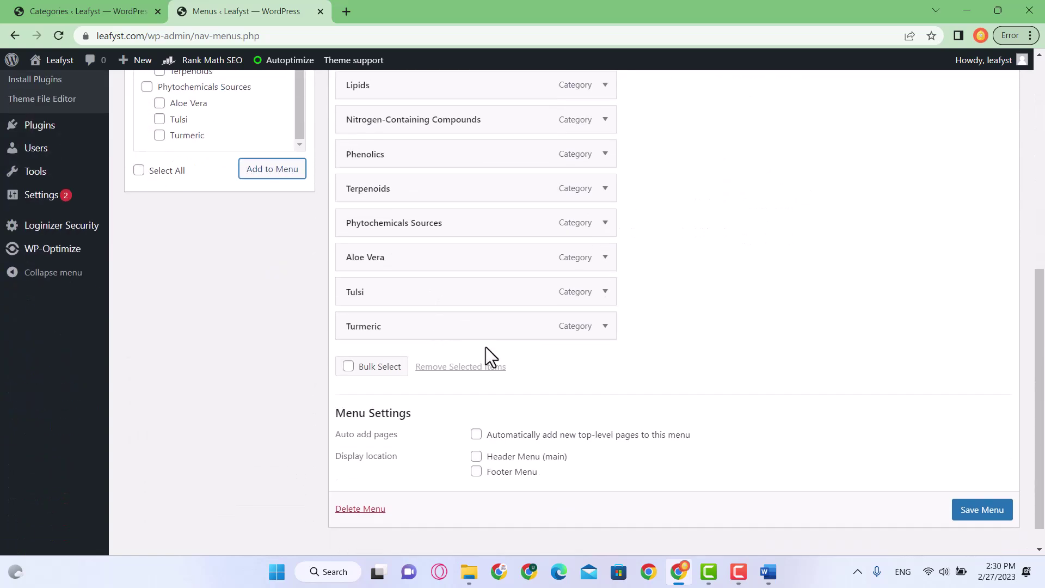
pyautogui.click(997, 511)
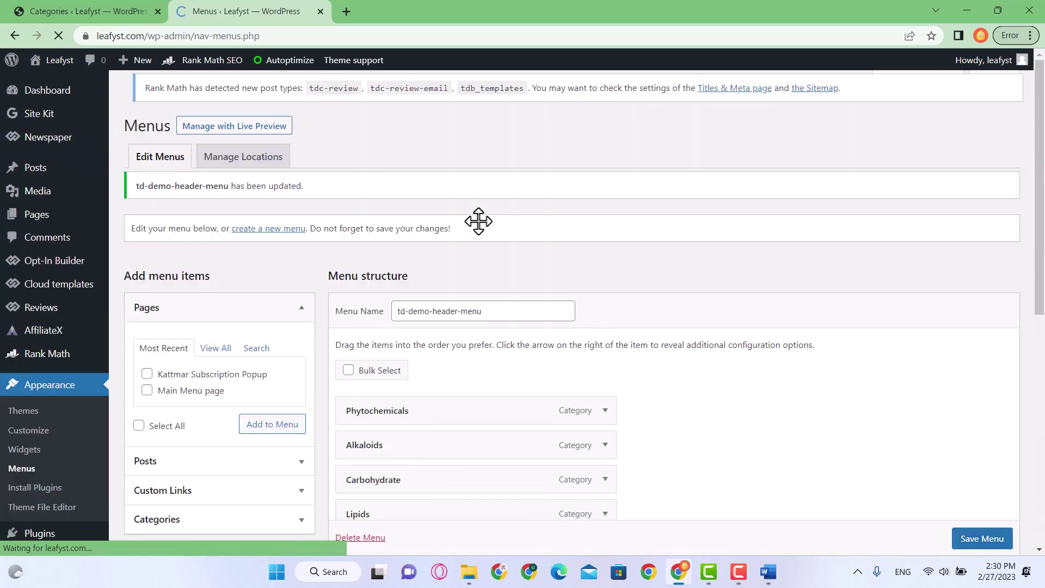
# Step: Open the live site in a new tab, dismiss the newsletter popup, check the header menu and return to the menu editor
pyautogui.moveTo(57, 65)
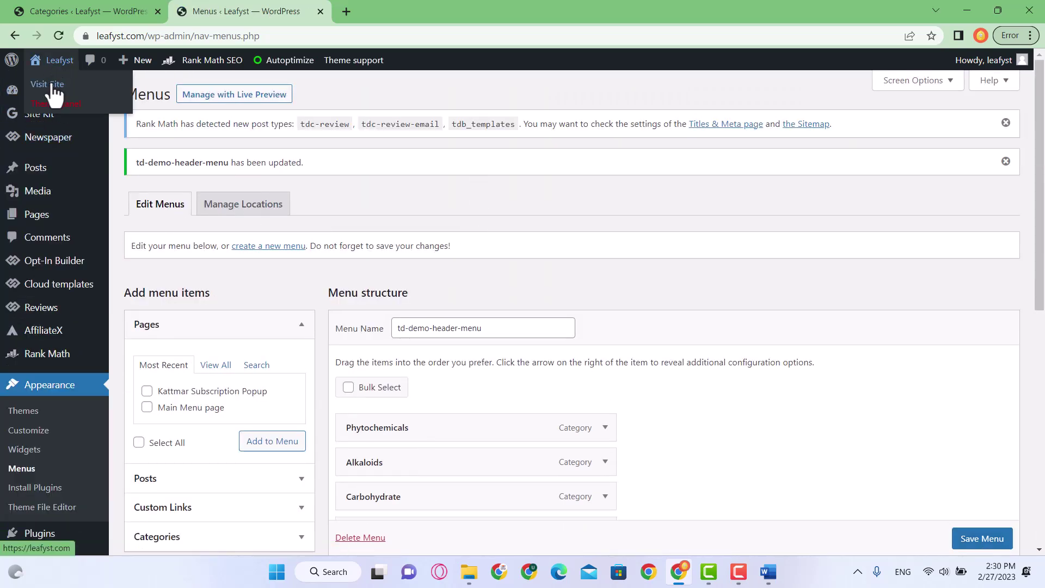
pyautogui.keyDown('ctrl'); pyautogui.click(57, 87); pyautogui.keyUp('ctrl')
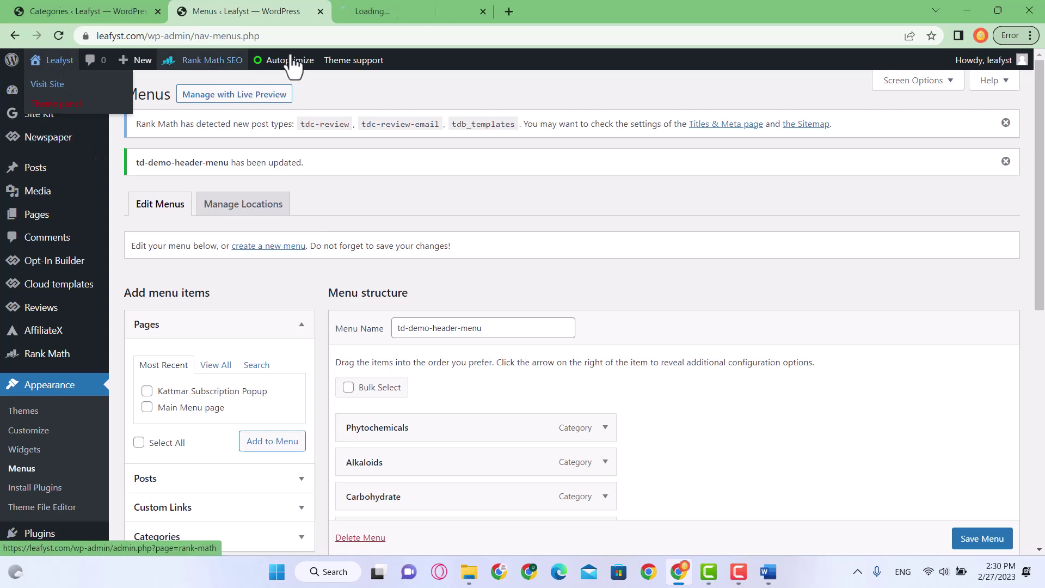
pyautogui.click(401, 2)
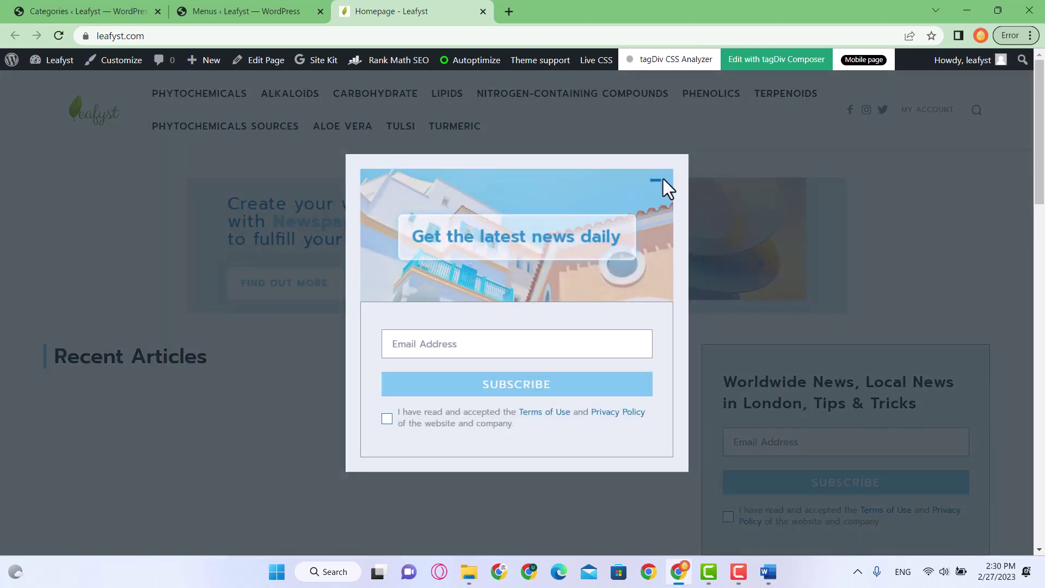
pyautogui.click(656, 183)
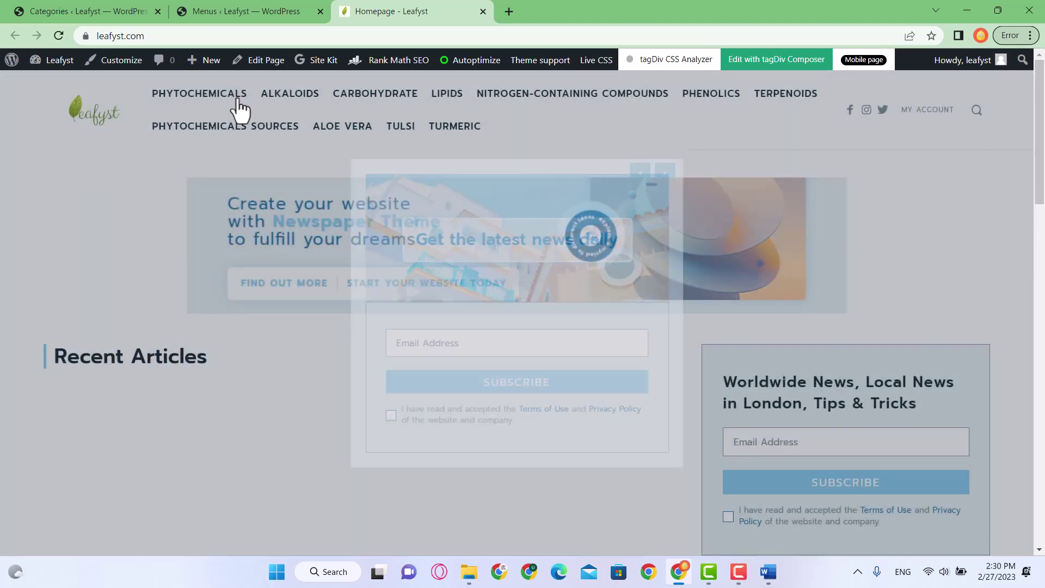
pyautogui.click(266, 5)
# Step: Compare the menu structure with the Phytochemicals heading and its subcategories in the Word document, then minimize the document
pyautogui.scroll(-4, 370, 285)
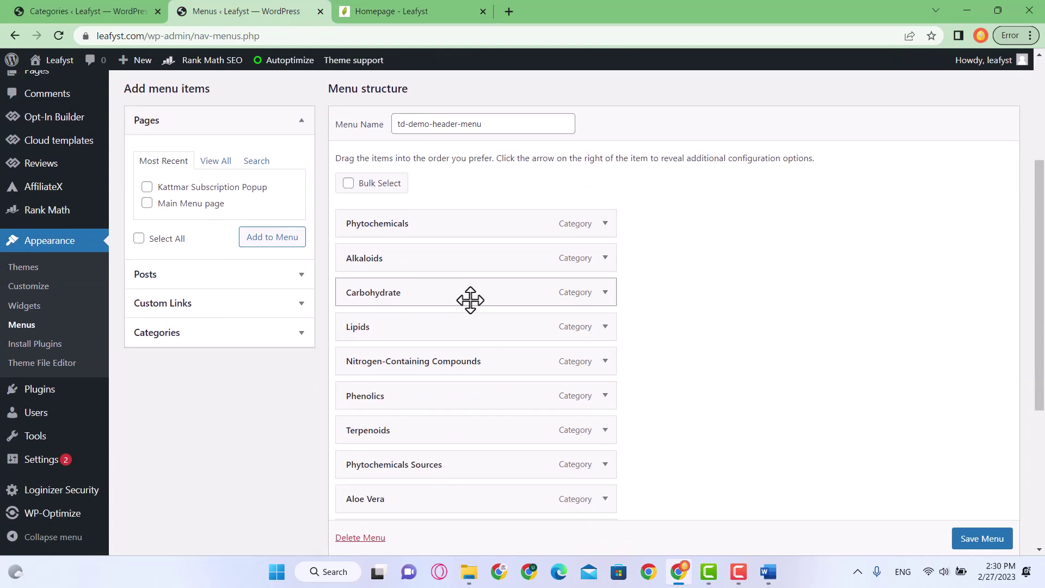
pyautogui.click(767, 573)
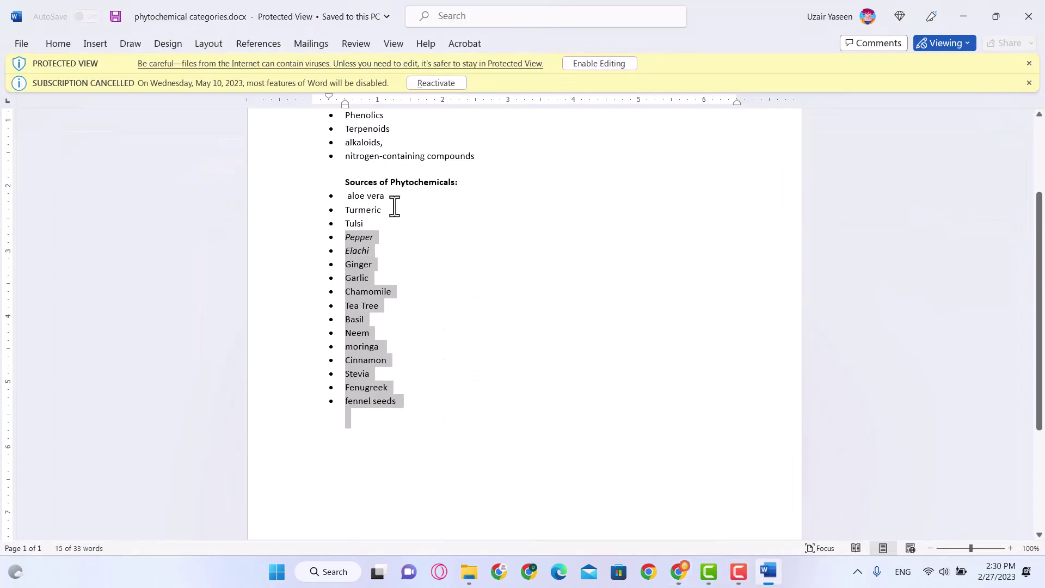
pyautogui.scroll(3, 422, 263)
pyautogui.moveTo(428, 191); pyautogui.dragTo(353, 194)
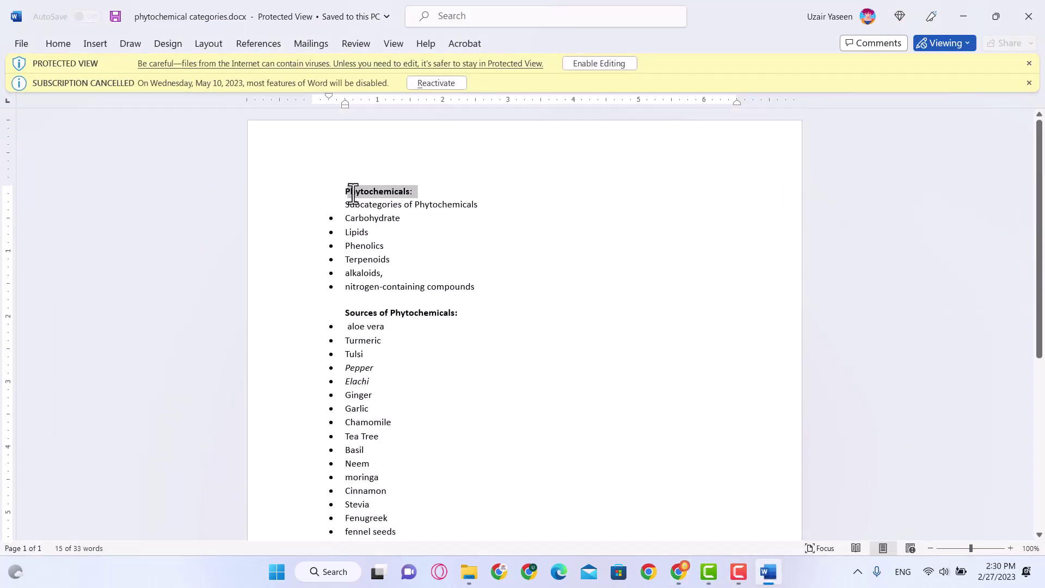
pyautogui.moveTo(409, 218); pyautogui.dragTo(346, 219)
pyautogui.doubleClick(346, 233)
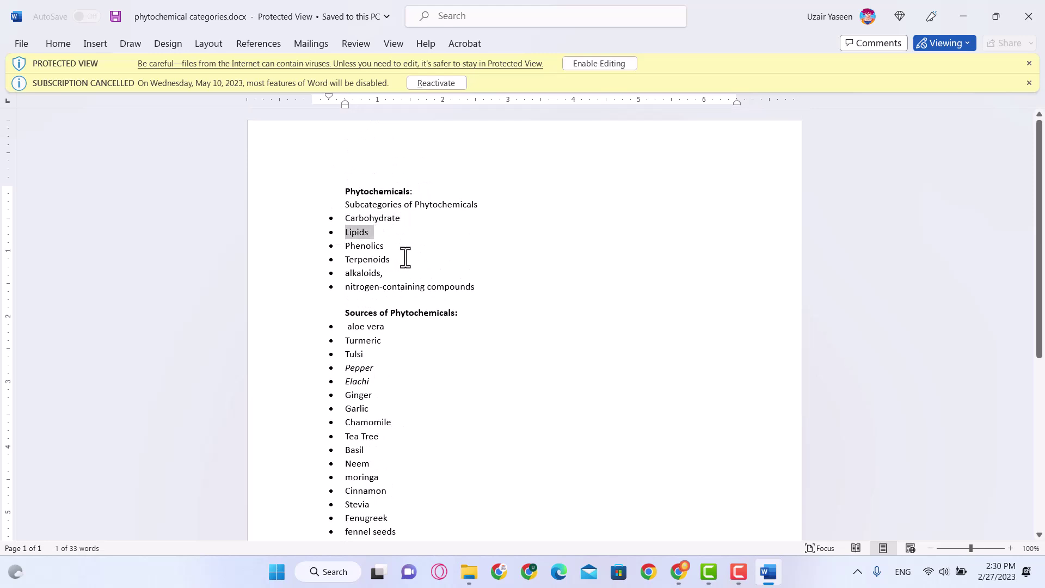
pyautogui.moveTo(402, 245); pyautogui.dragTo(334, 245)
pyautogui.moveTo(374, 240); pyautogui.dragTo(468, 284)
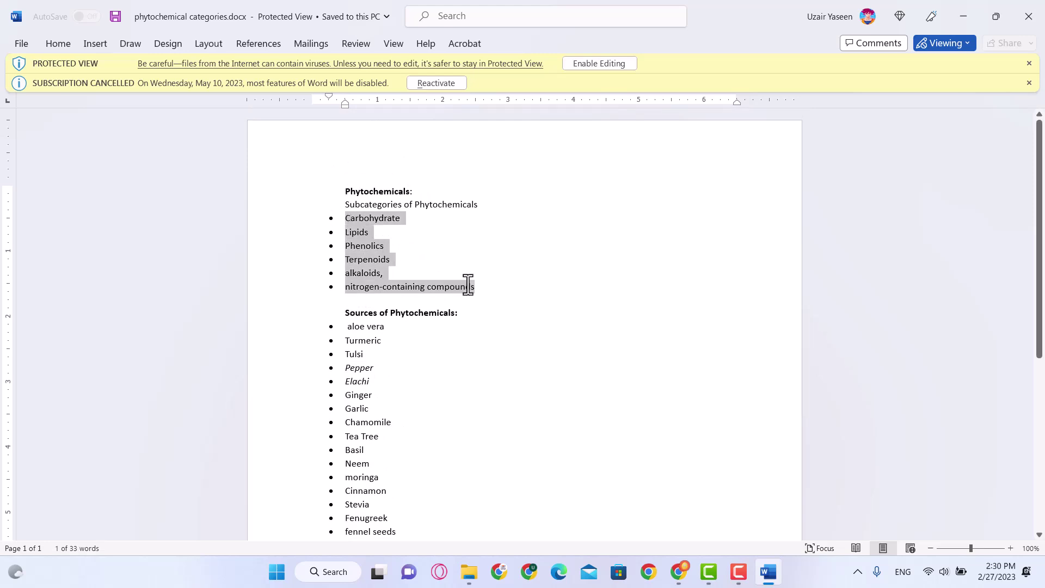
pyautogui.moveTo(417, 192); pyautogui.dragTo(341, 192)
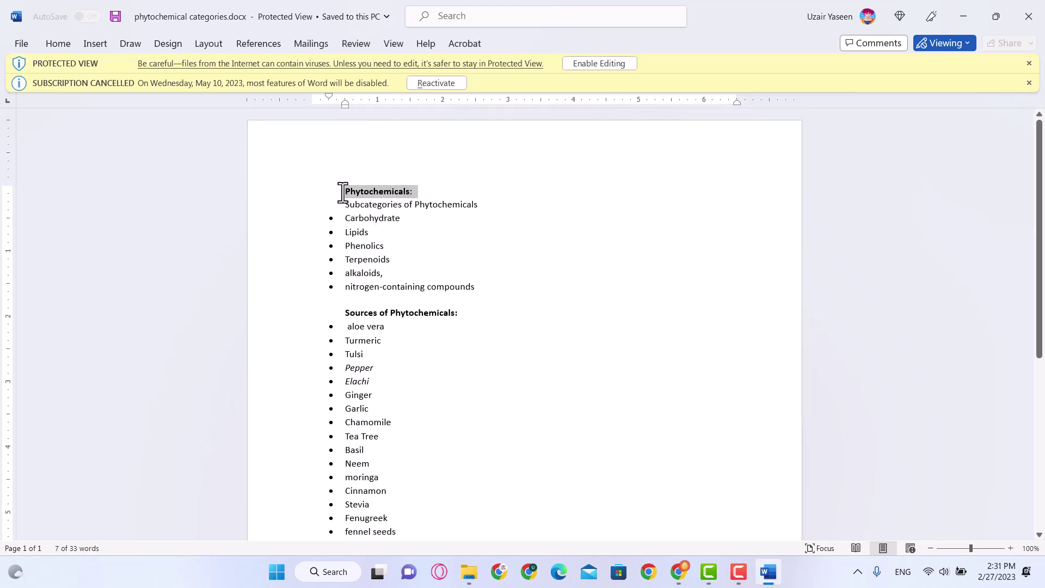
pyautogui.click(966, 21)
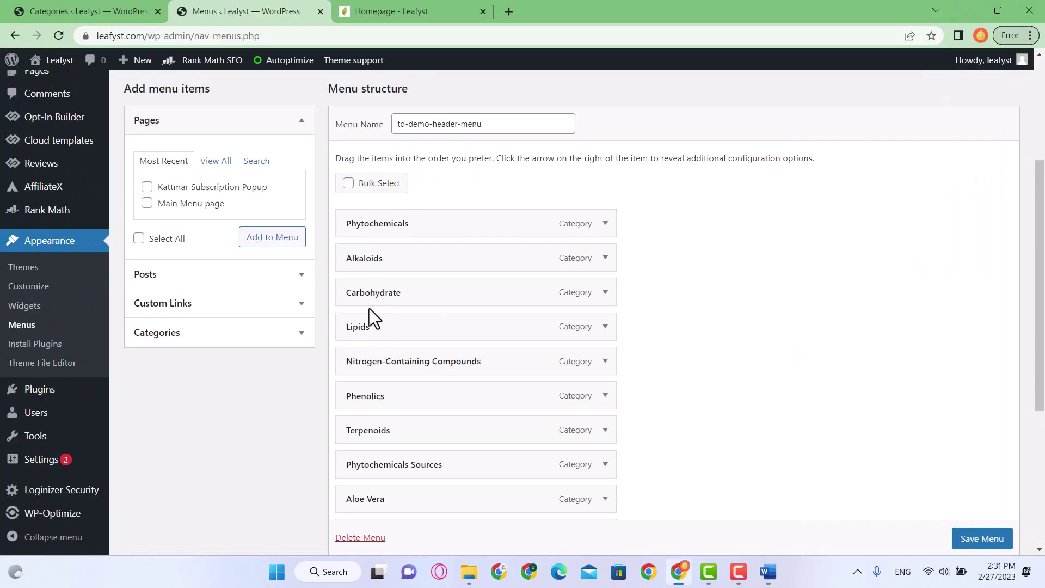
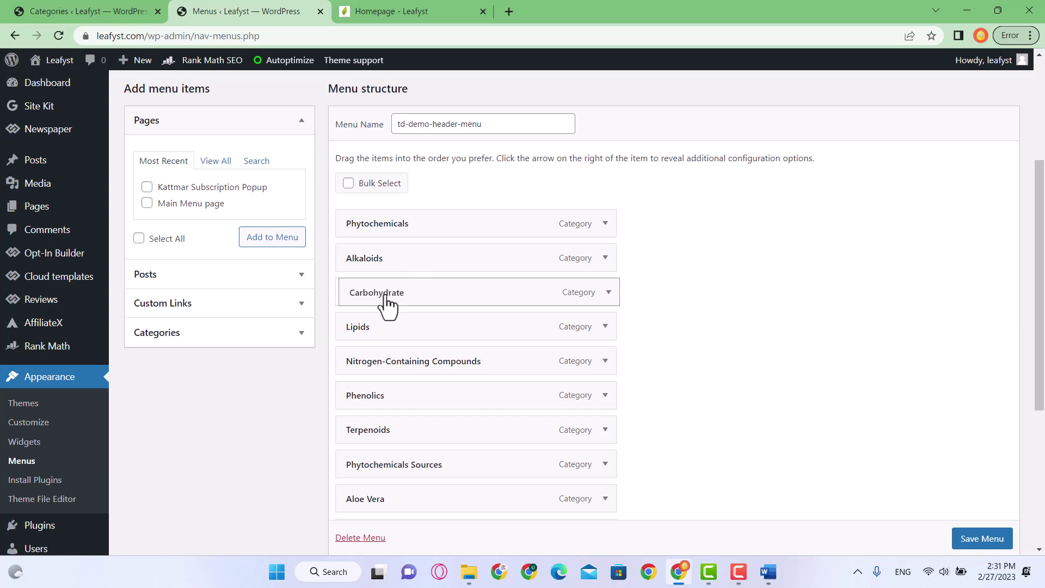
# Step: Nest Carbohydrate as a sub item directly under Phytochemicals in the menu structure and save the menu
pyautogui.moveTo(386, 298); pyautogui.dragTo(403, 260)
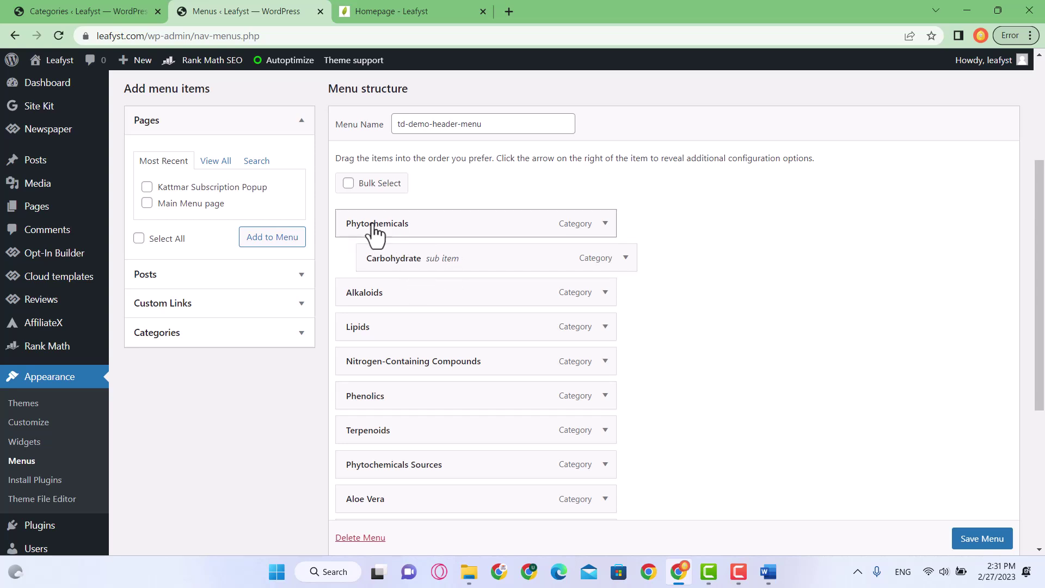
pyautogui.scroll(-1, 995, 546)
pyautogui.click(995, 545)
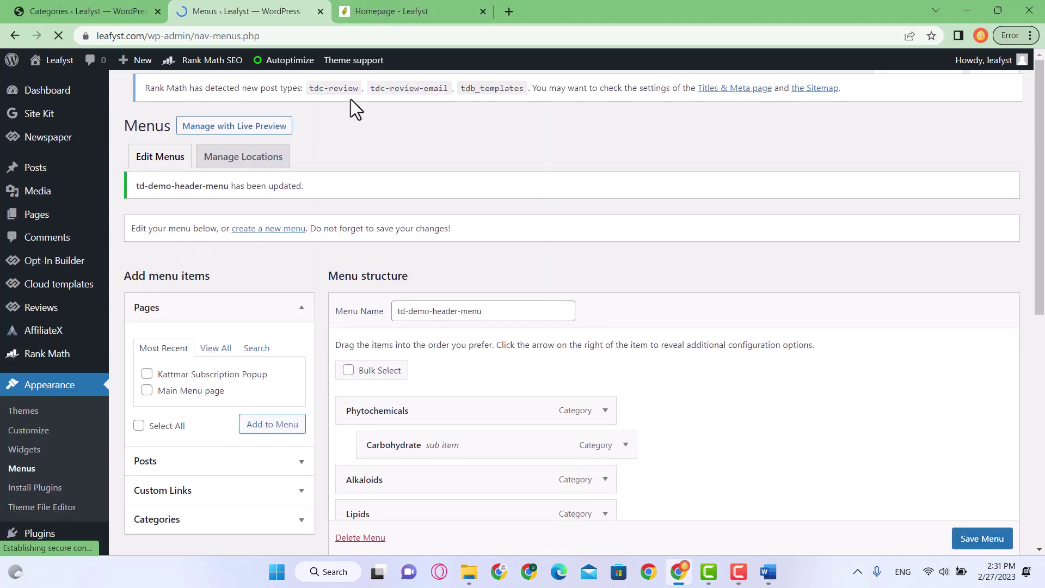
# Step: Reload the Leafyst homepage, dismiss the newsletter popup and check the Phytochemicals dropdown in the header menu
pyautogui.click(395, 9)
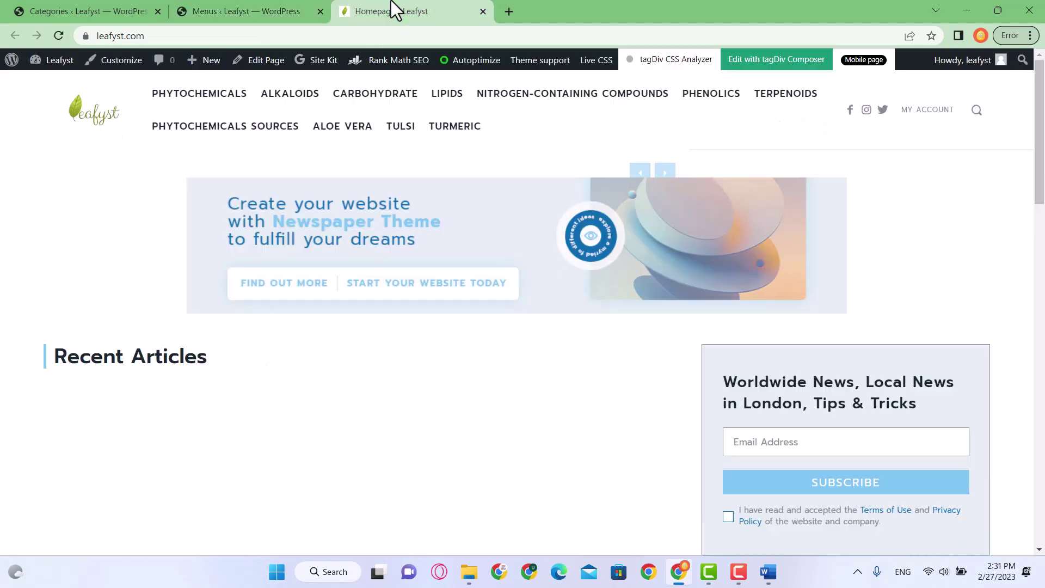
pyautogui.click(57, 37)
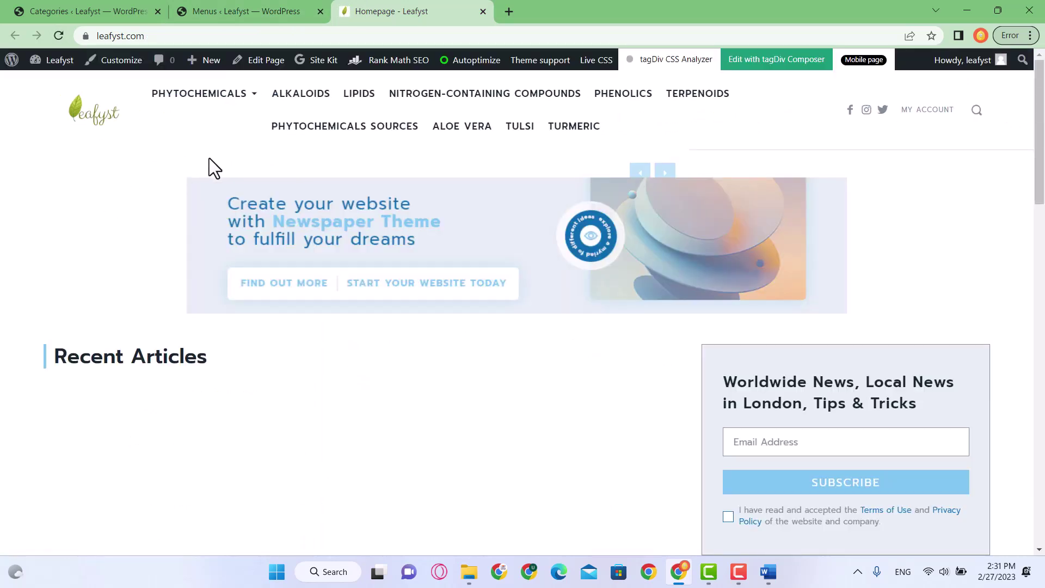
pyautogui.moveTo(258, 109)
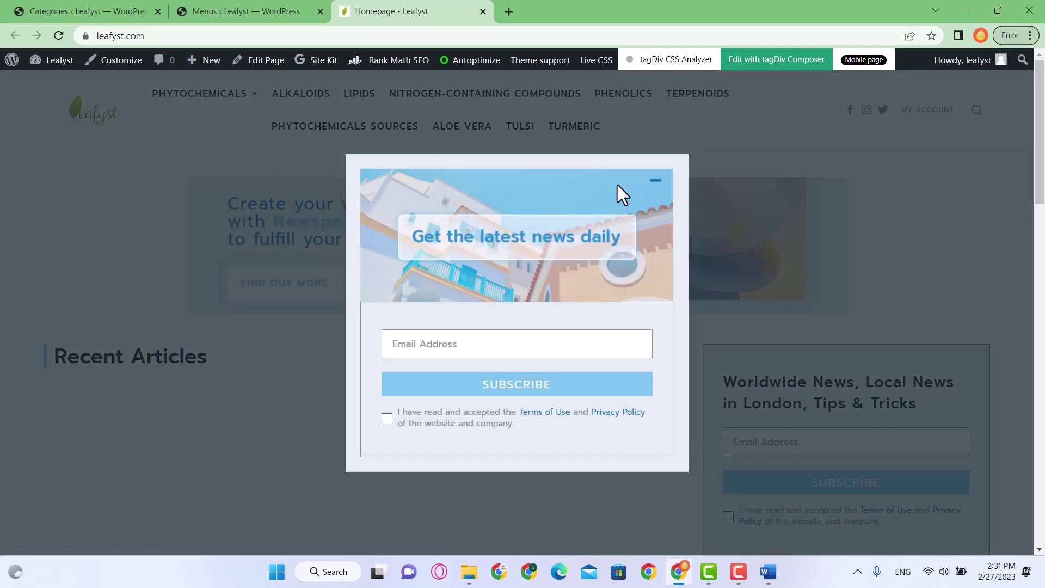
pyautogui.click(653, 181)
pyautogui.moveTo(250, 103)
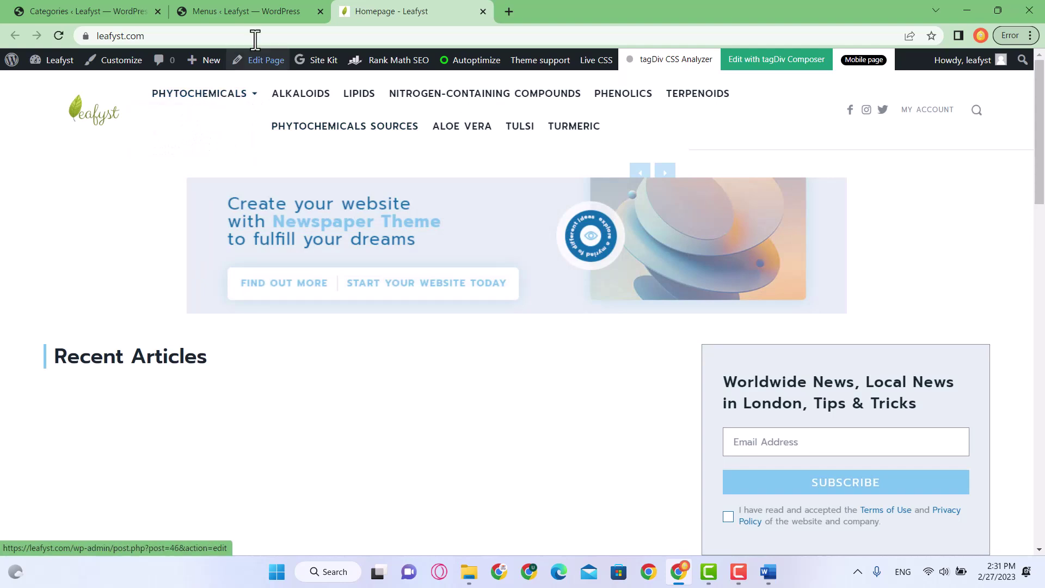
# Step: Look at the category list, then return to the menu editor and view the structure of td-demo-header-menu
pyautogui.click(268, 2)
pyautogui.click(122, 2)
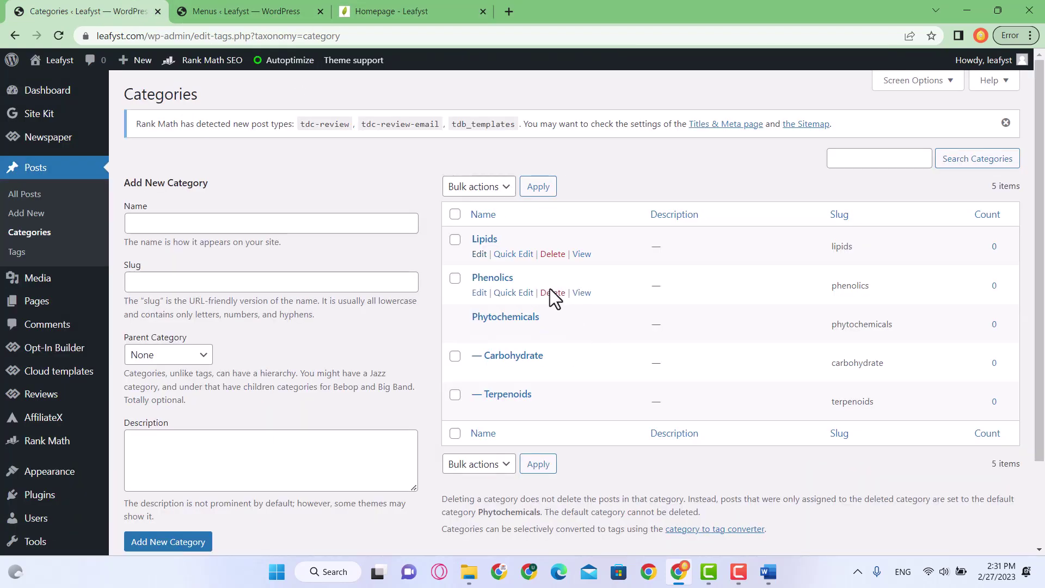
pyautogui.click(245, 11)
pyautogui.scroll(-9, 514, 340)
pyautogui.scroll(1, 439, 280)
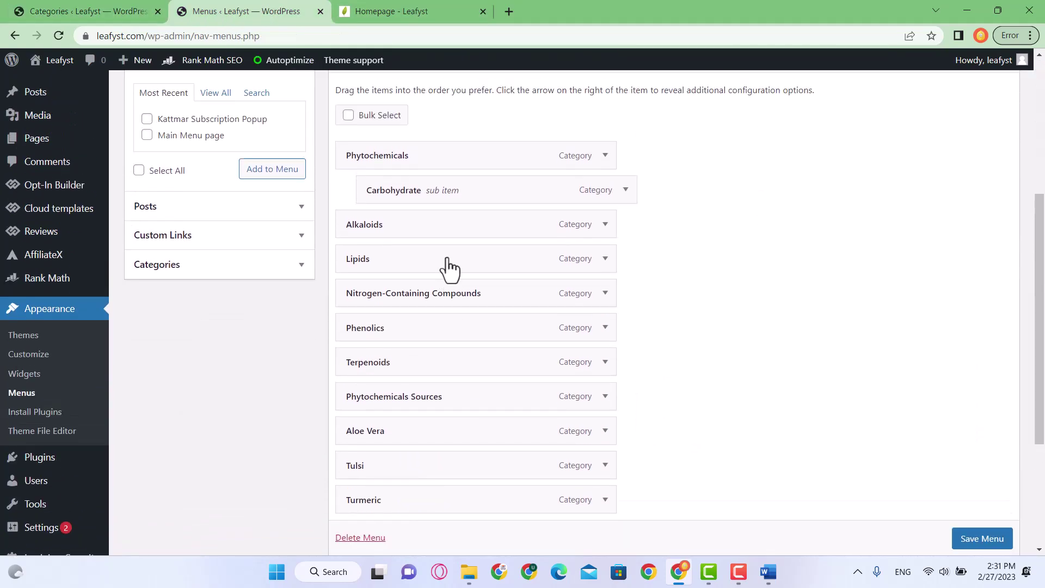
# Step: Switch to the Word document, highlight the subcategories from Lipids to nitrogen-containing compounds, and return to the menu editor
pyautogui.hotkey('alt', 'Tab')
pyautogui.hotkey('alt', 'Tab')
pyautogui.hotkey('alt', 'Tab')
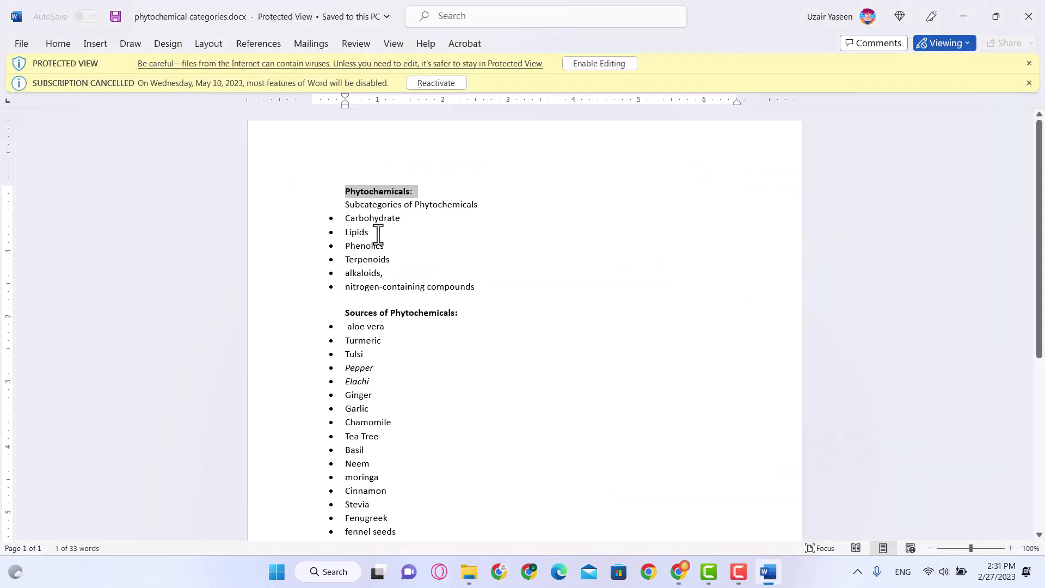
pyautogui.moveTo(490, 287); pyautogui.dragTo(344, 231)
pyautogui.hotkey('alt', 'Tab')
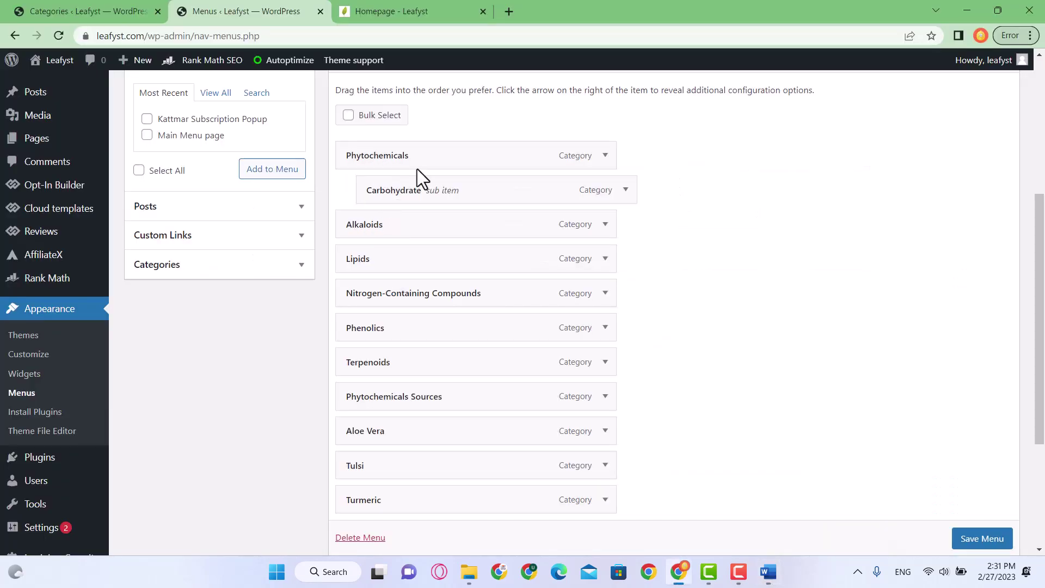
# Step: Nest Lipids and Phenolics as sub items under Phytochemicals, below Carbohydrate, following the subcategory order in the Word document
pyautogui.hotkey('alt', 'Tab')
pyautogui.click(372, 240)
pyautogui.hotkey('alt', 'Tab')
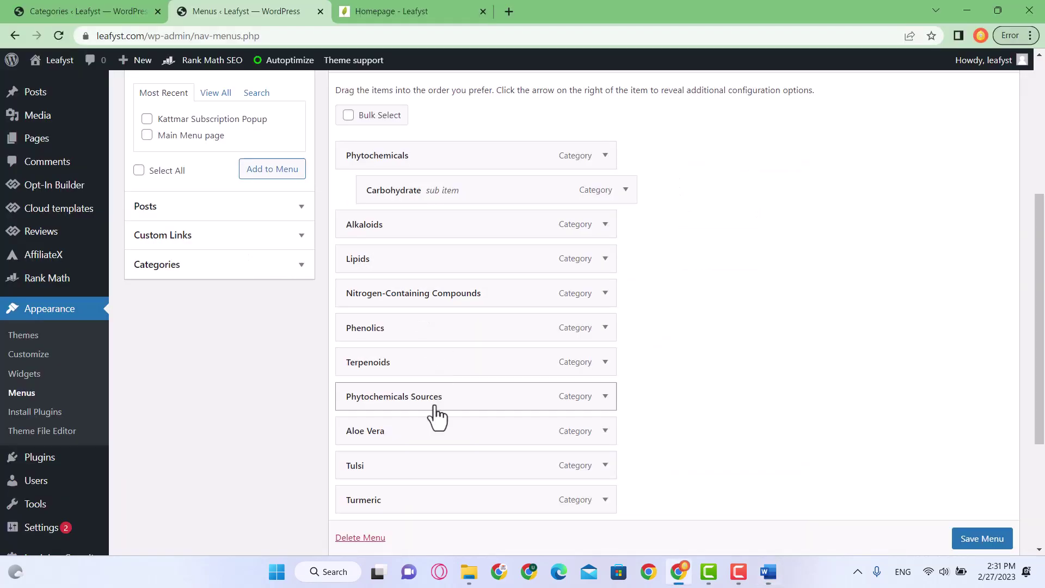
pyautogui.moveTo(375, 264); pyautogui.dragTo(413, 236)
pyautogui.hotkey('alt', 'Tab')
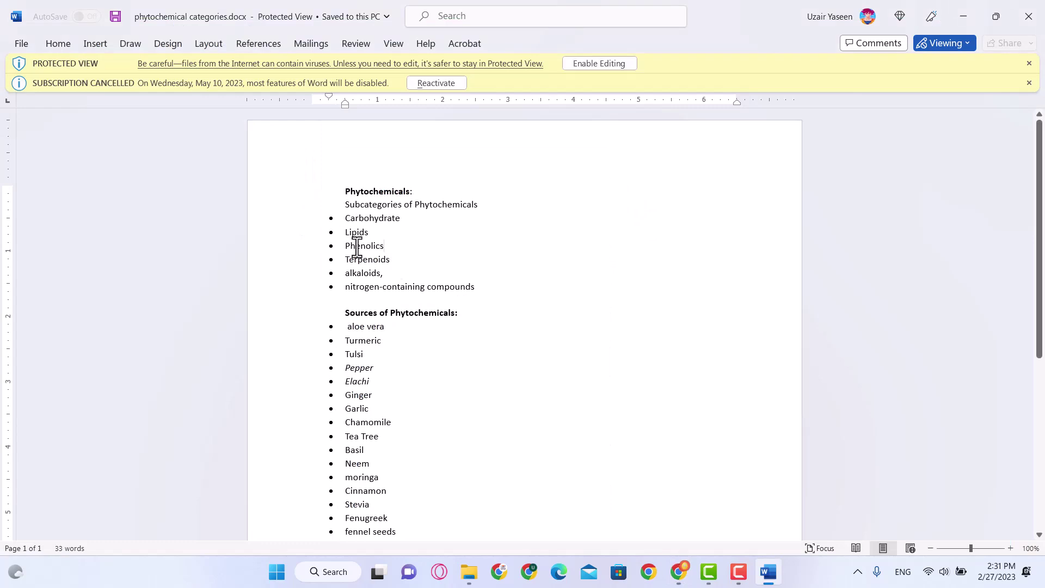
pyautogui.hotkey('alt', 'Tab')
pyautogui.moveTo(405, 338); pyautogui.dragTo(394, 273)
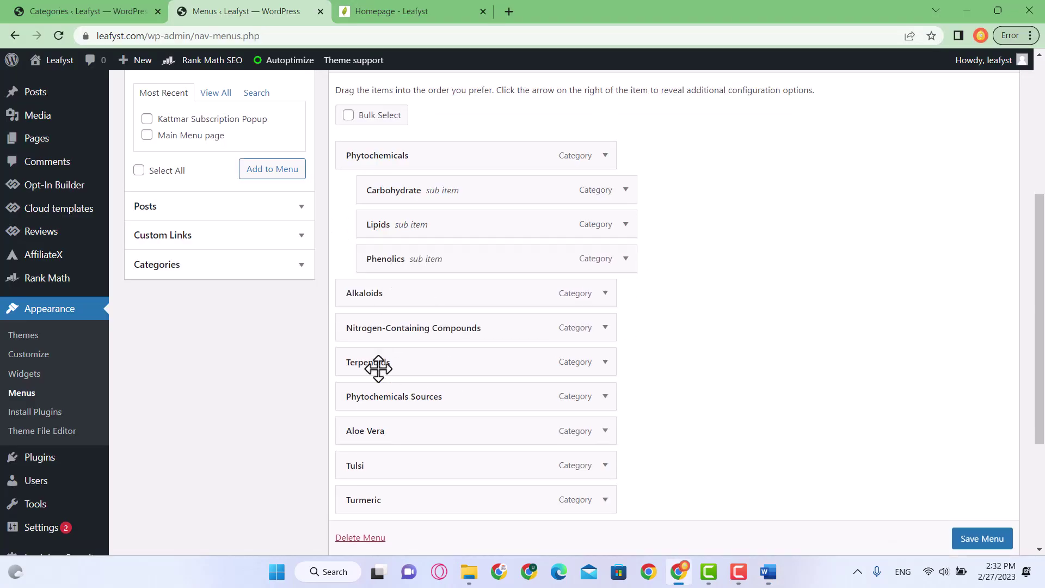
# Step: Nest Terpenoids and Alkaloids as sub items under Phytochemicals, below Phenolics, checking their order against the Word document
pyautogui.hotkey('alt', 'Tab')
pyautogui.hotkey('alt', 'Tab')
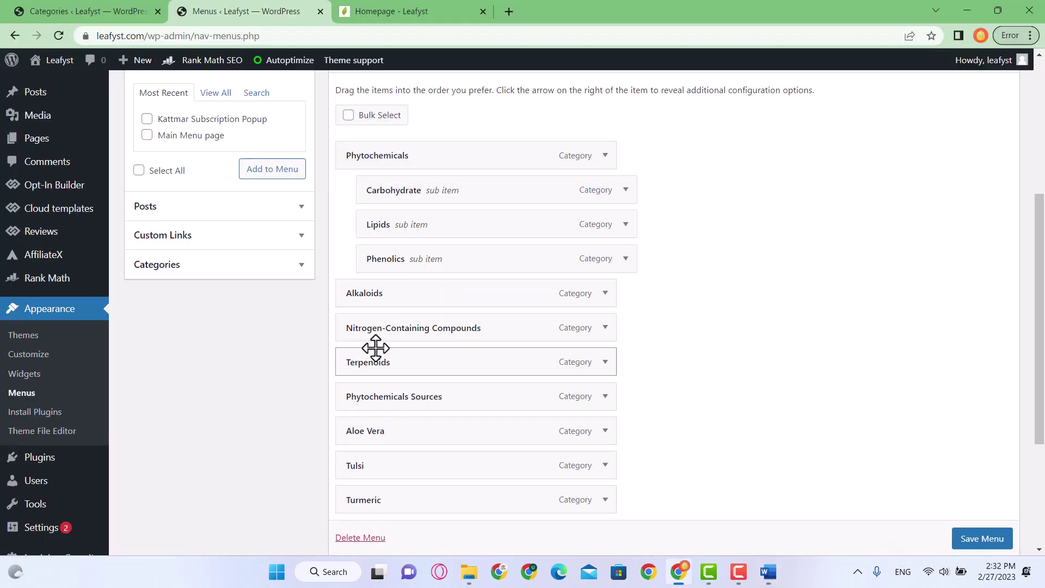
pyautogui.moveTo(375, 359); pyautogui.dragTo(398, 308)
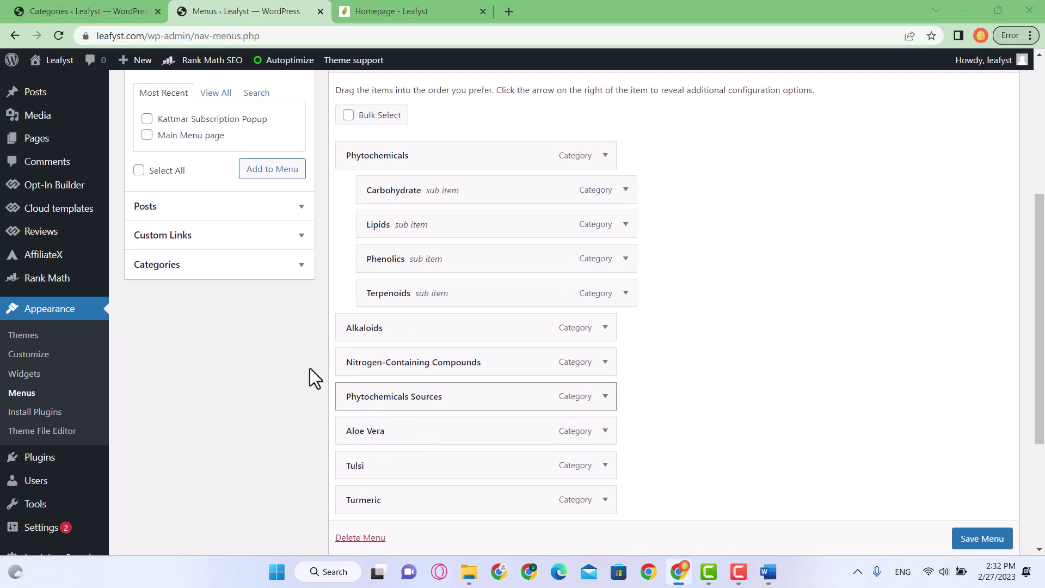
pyautogui.hotkey('alt', 'Tab')
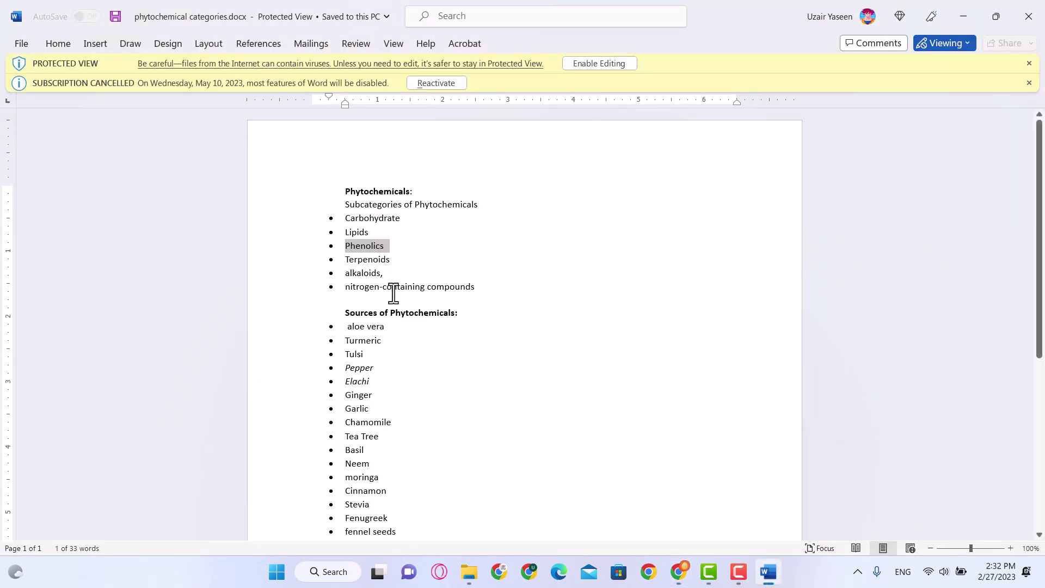
pyautogui.hotkey('alt', 'Tab')
pyautogui.moveTo(368, 333); pyautogui.dragTo(395, 338)
# Step: Nest Nitrogen-Containing Compounds as the last sub item under Phytochemicals and save the menu
pyautogui.hotkey('alt', 'Tab')
pyautogui.hotkey('alt', 'Tab')
pyautogui.moveTo(361, 374); pyautogui.dragTo(424, 367)
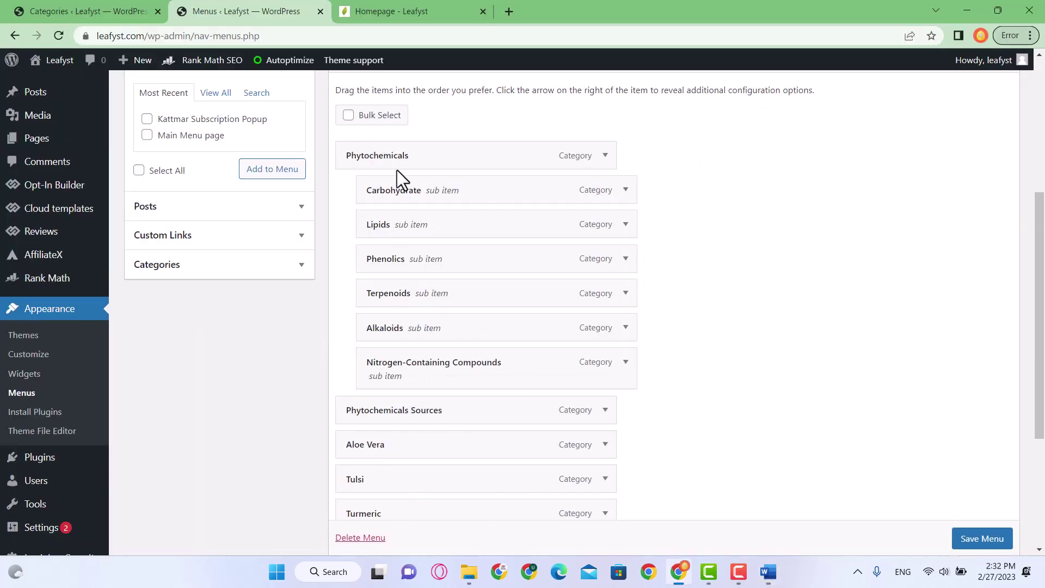
pyautogui.click(985, 538)
# Step: Highlight the Sources of Phytochemicals heading and its entries from aloe vera to fennel seeds in Word, comparing them with the menu items
pyautogui.scroll(-1, 987, 540)
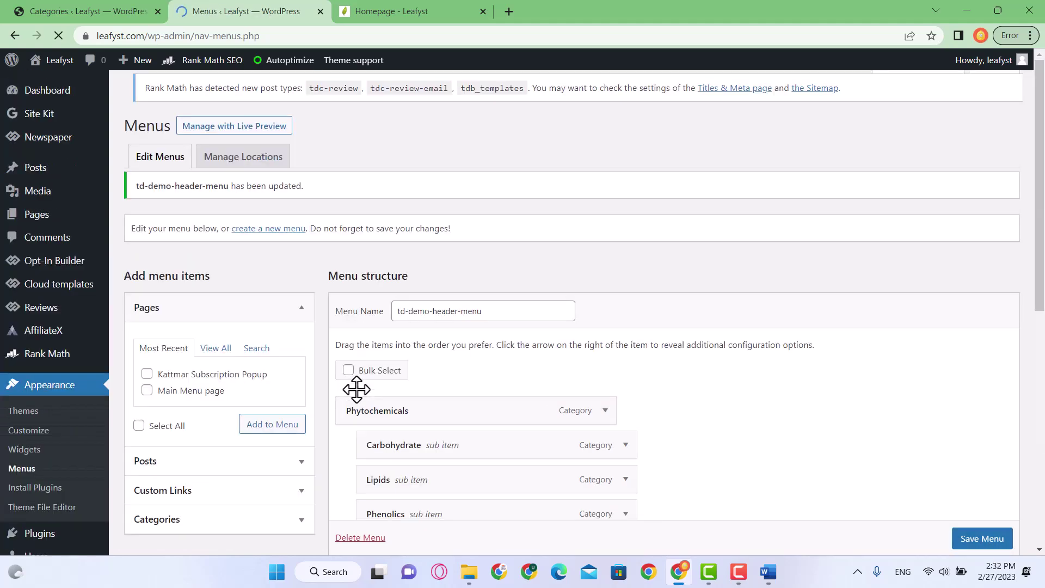
pyautogui.scroll(-4, 378, 373)
pyautogui.hotkey('alt', 'Tab')
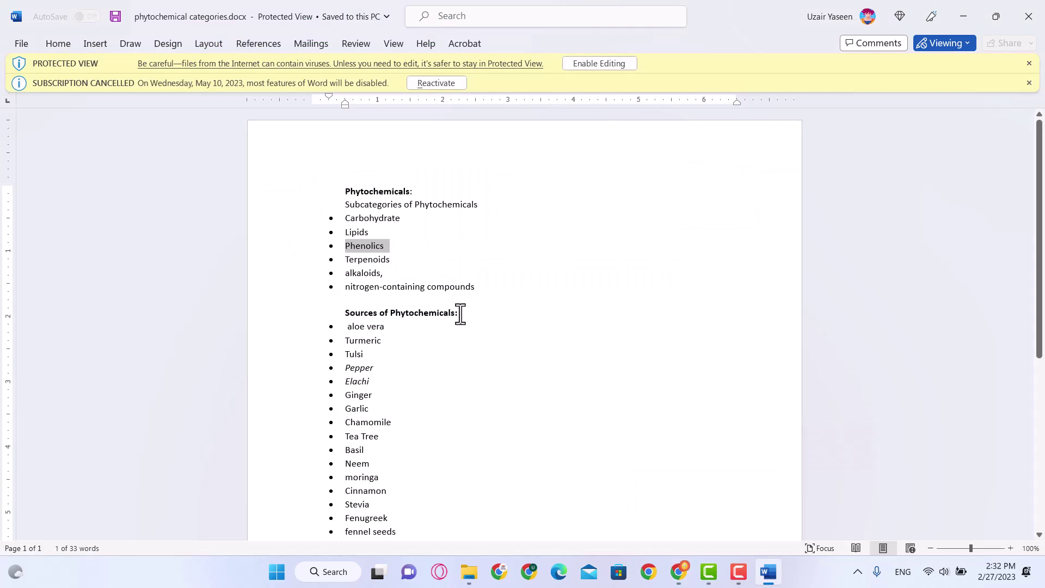
pyautogui.moveTo(460, 314); pyautogui.dragTo(345, 312)
pyautogui.hotkey('alt', 'Tab')
pyautogui.scroll(-4, 448, 334)
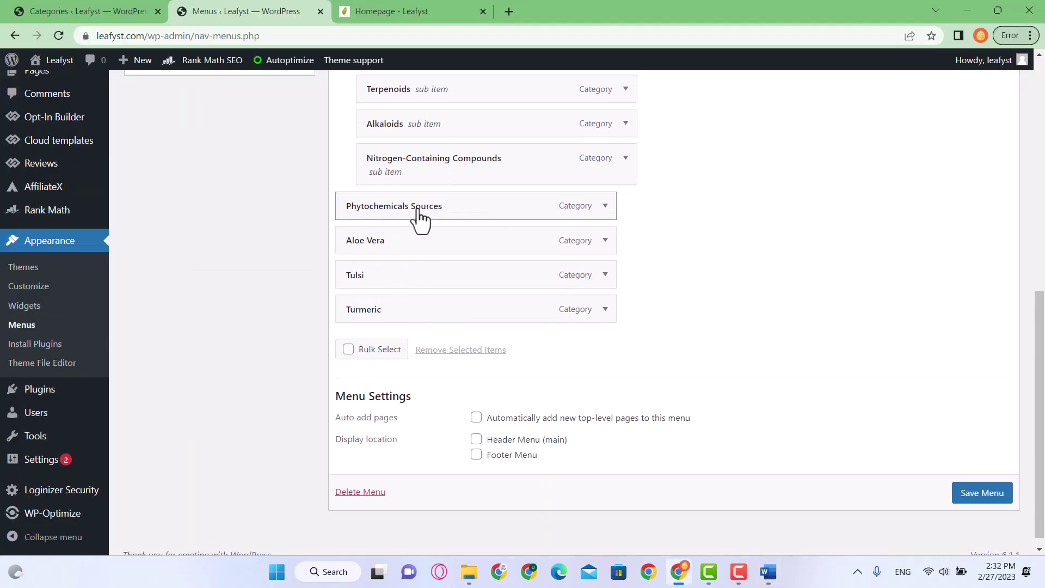
pyautogui.hotkey('alt', 'Tab')
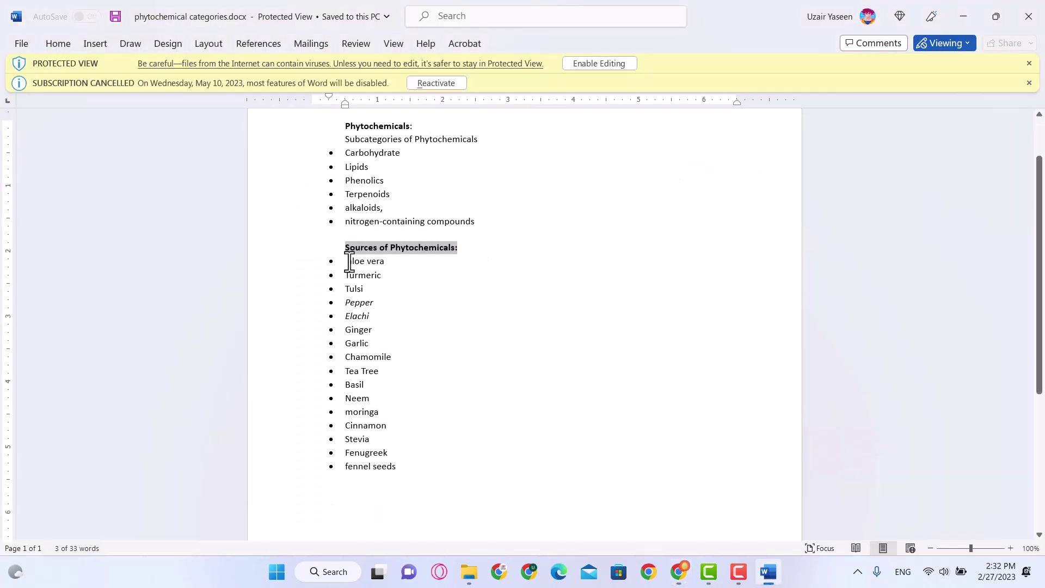
pyautogui.moveTo(350, 261); pyautogui.dragTo(400, 468)
pyautogui.hotkey('alt', 'Tab')
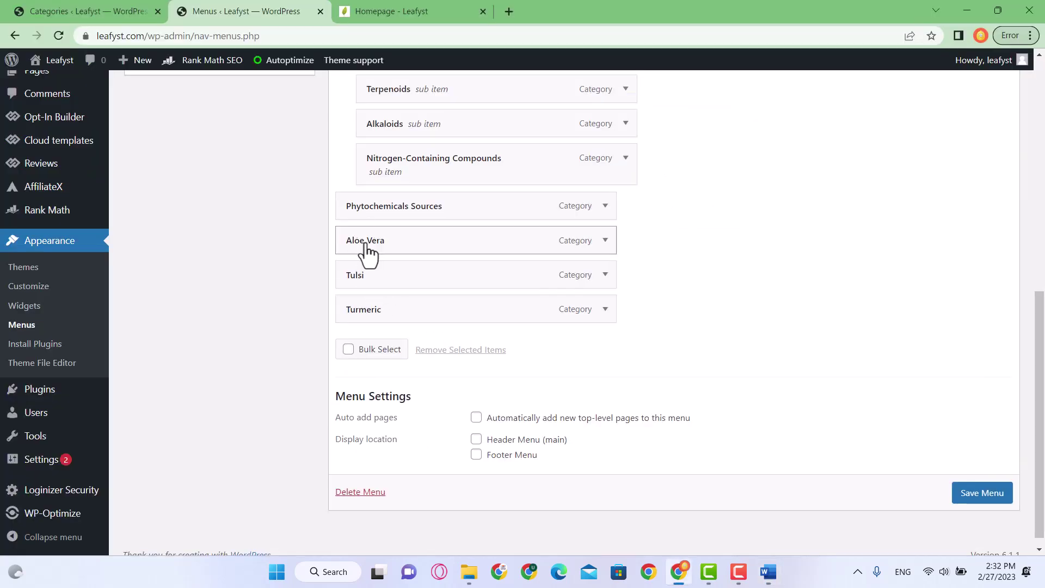
# Step: Nest Aloe Vera, Tulsi and Turmeric as sub items under Phytochemicals Sources and save the menu
pyautogui.moveTo(366, 252)
pyautogui.mouseDown()
pyautogui.moveTo(374, 245)
pyautogui.moveTo(370, 254)
pyautogui.mouseUp()
pyautogui.moveTo(378, 277); pyautogui.dragTo(388, 286)
pyautogui.moveTo(368, 321); pyautogui.dragTo(389, 318)
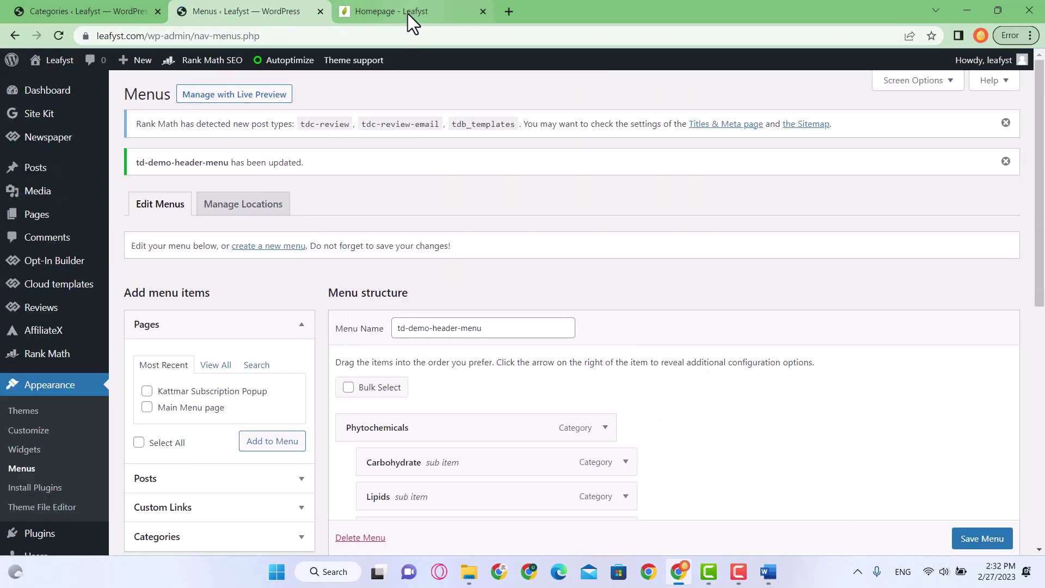
# Step: Reload the Leafyst homepage, check the Phytochemicals and Phytochemicals Sources dropdowns in the header, and dismiss the newsletter popup
pyautogui.click(407, 14)
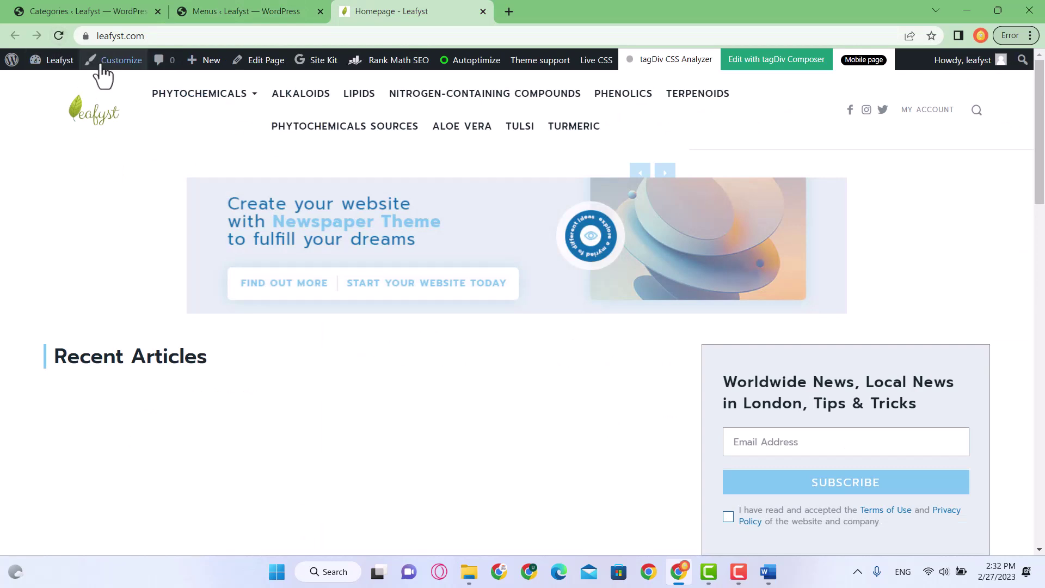
pyautogui.click(60, 35)
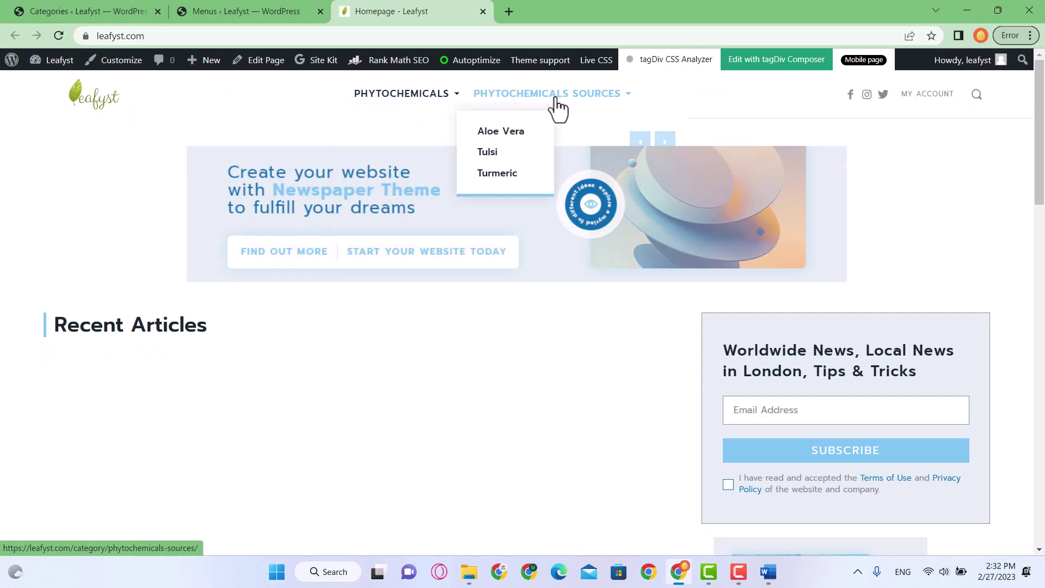
pyautogui.moveTo(397, 105)
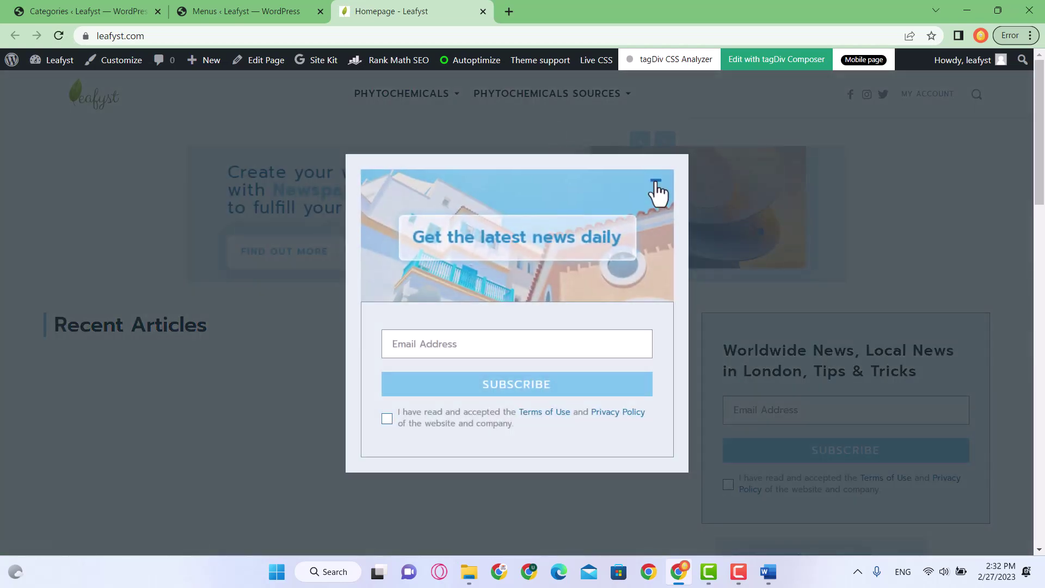
pyautogui.click(654, 181)
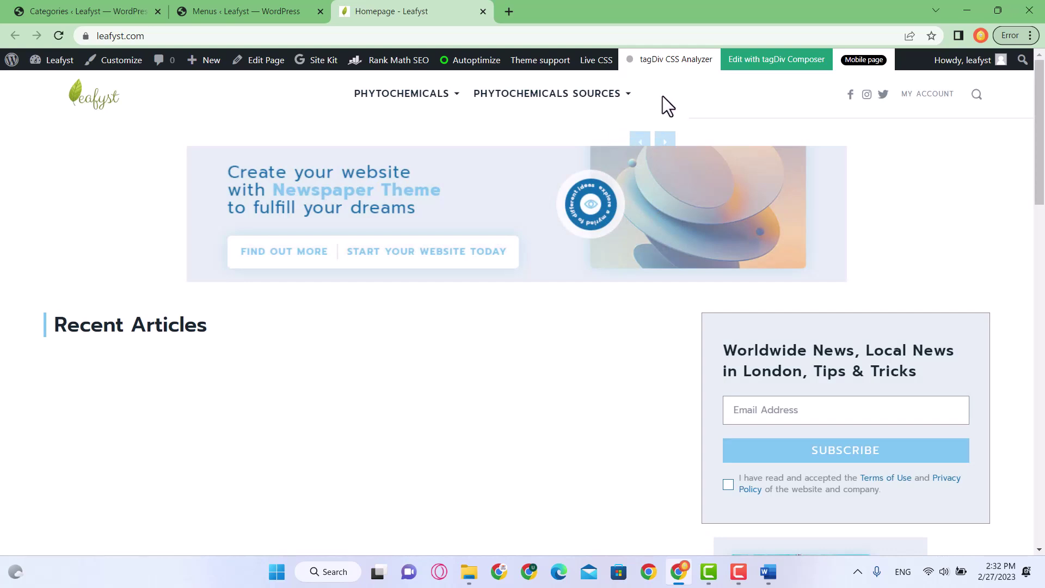
# Step: Examine the homepage's article sections and the category lists in its footer
pyautogui.scroll(-10, 678, 213)
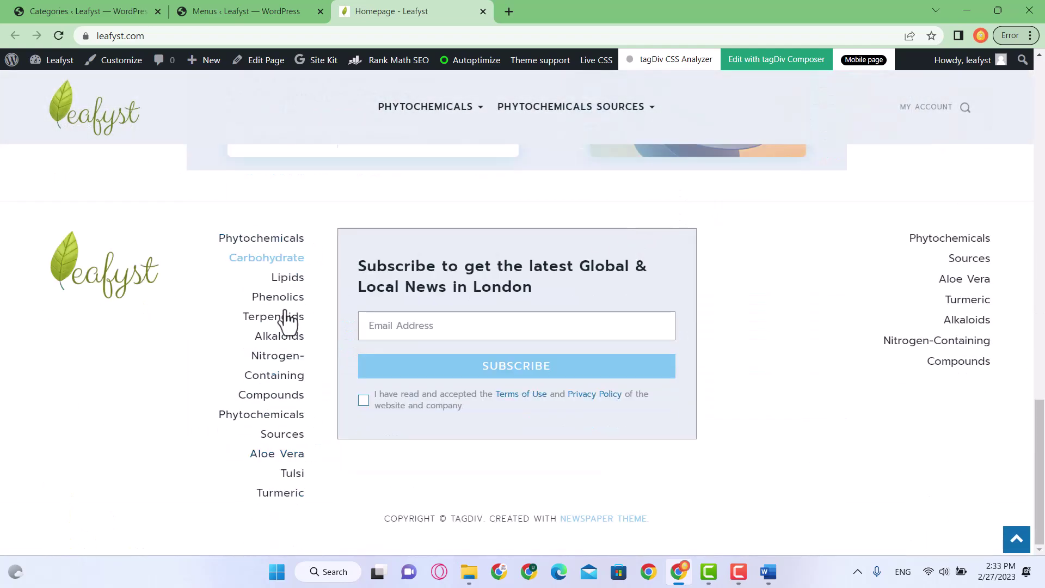
pyautogui.scroll(15, 291, 273)
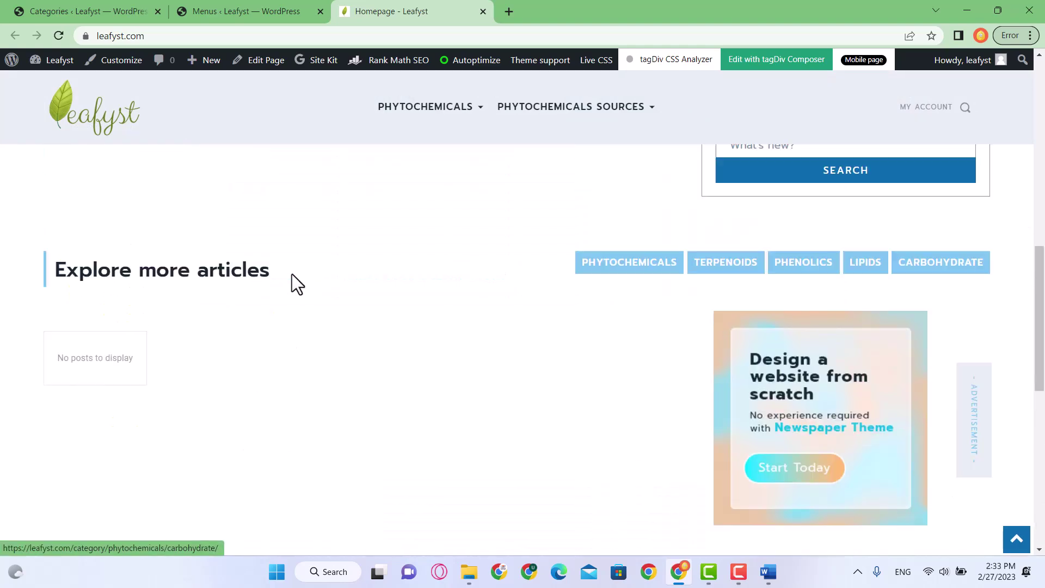
pyautogui.scroll(-5, 423, 285)
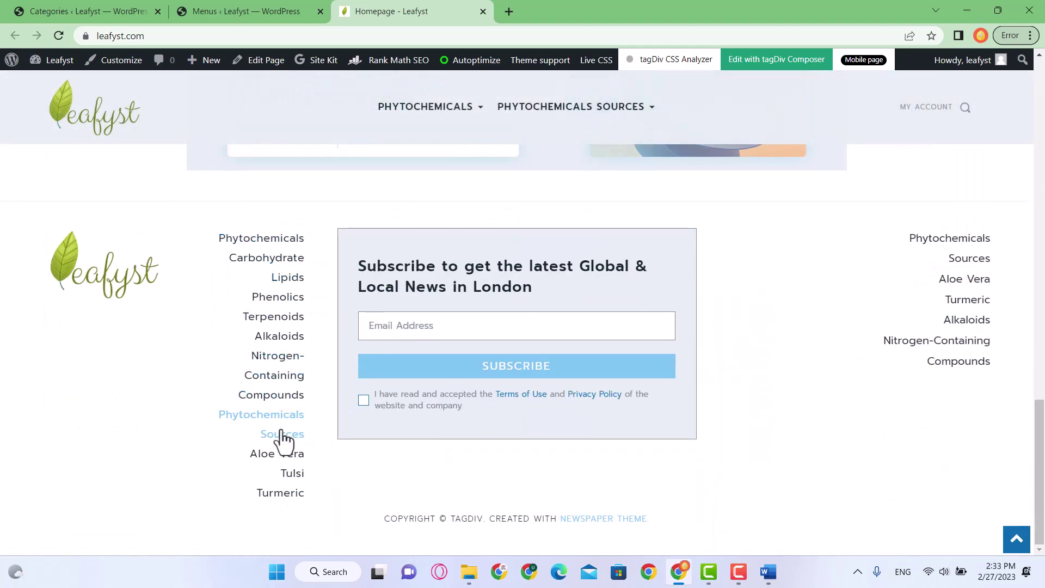
pyautogui.scroll(5, 402, 266)
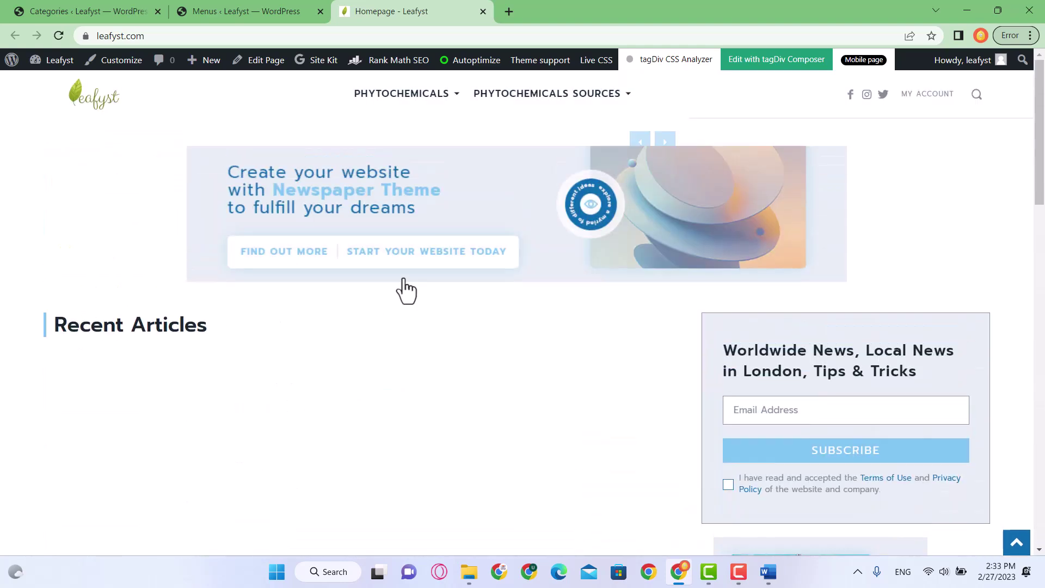
# Step: Return to the WordPress Menus page and check which menus can be assigned to the header and footer locations
pyautogui.click(262, 7)
pyautogui.scroll(-10, 296, 341)
pyautogui.scroll(10, 322, 332)
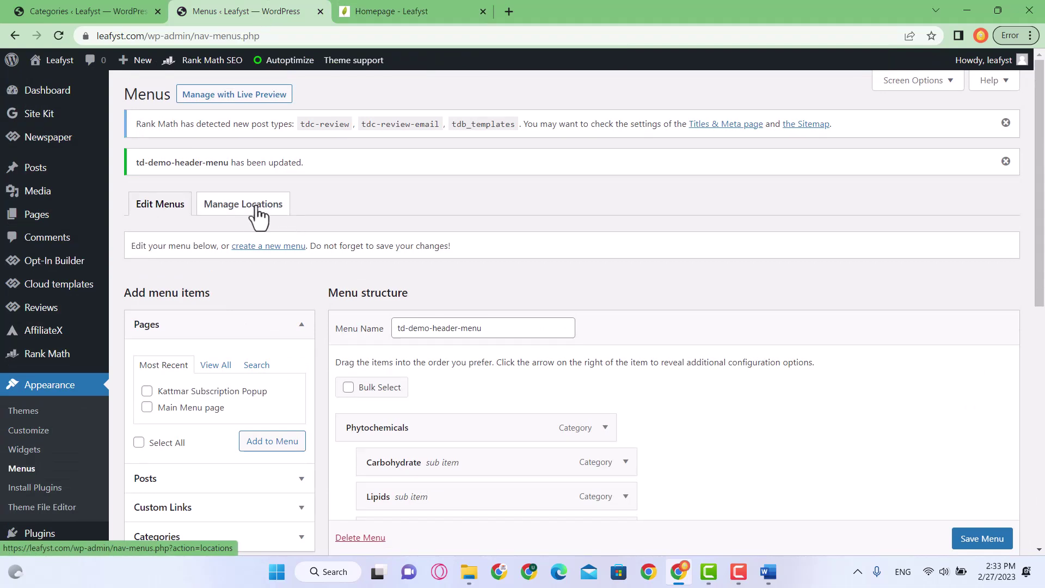
pyautogui.click(251, 216)
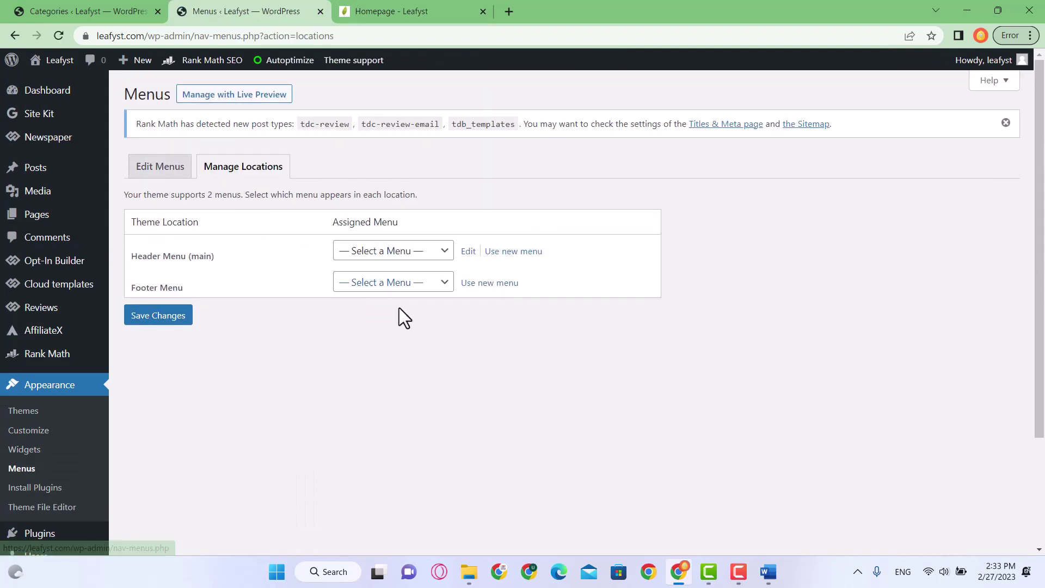
pyautogui.click(409, 284)
pyautogui.click(424, 299)
pyautogui.click(416, 255)
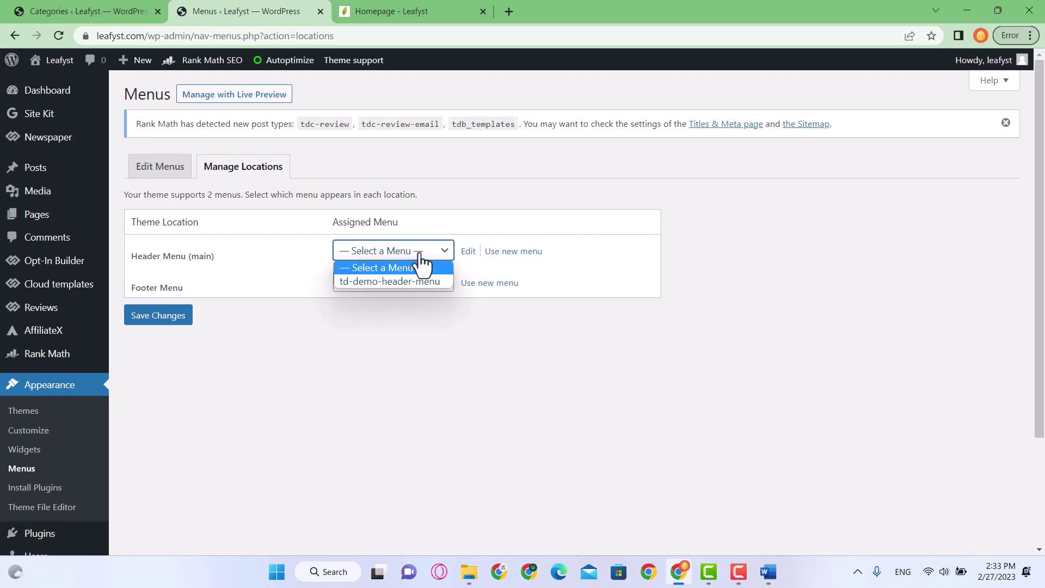
pyautogui.click(419, 267)
# Step: Reopen the menu editor and review the full structure of td-demo-header-menu
pyautogui.click(155, 169)
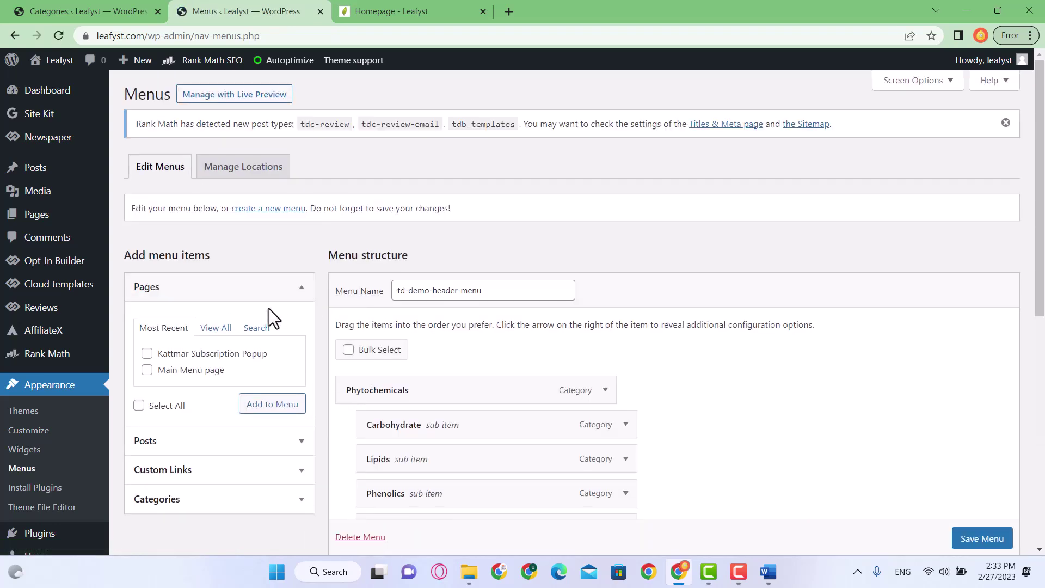
pyautogui.scroll(-5, 268, 308)
pyautogui.scroll(3, 264, 312)
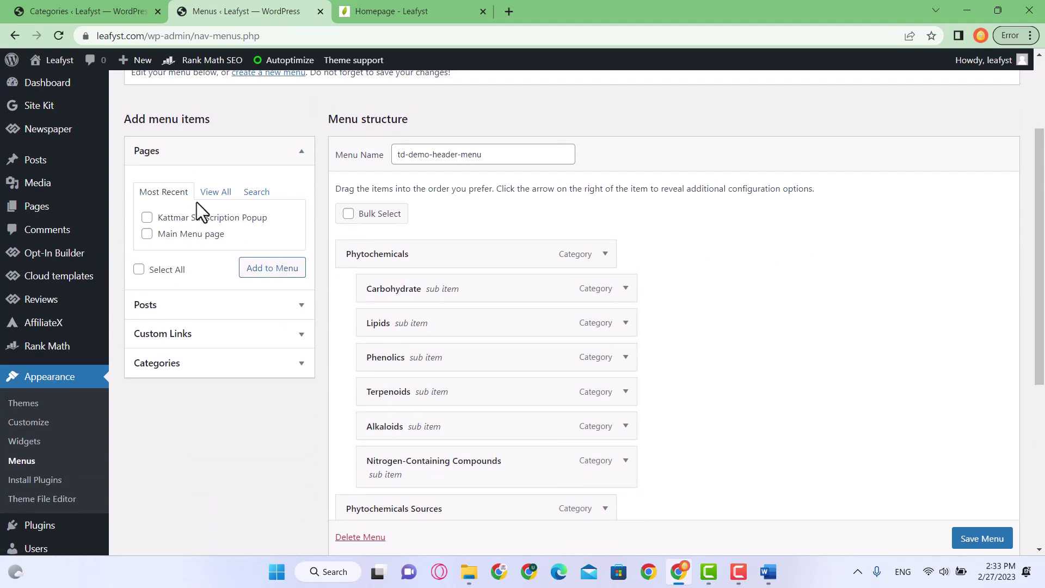
pyautogui.scroll(2, 236, 193)
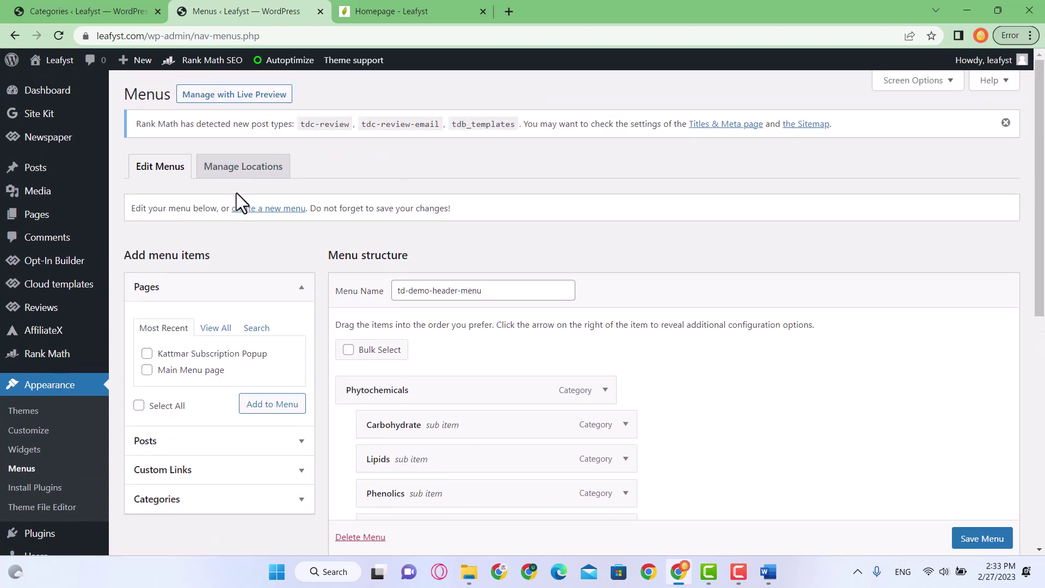
pyautogui.scroll(-7, 240, 199)
pyautogui.scroll(4, 337, 294)
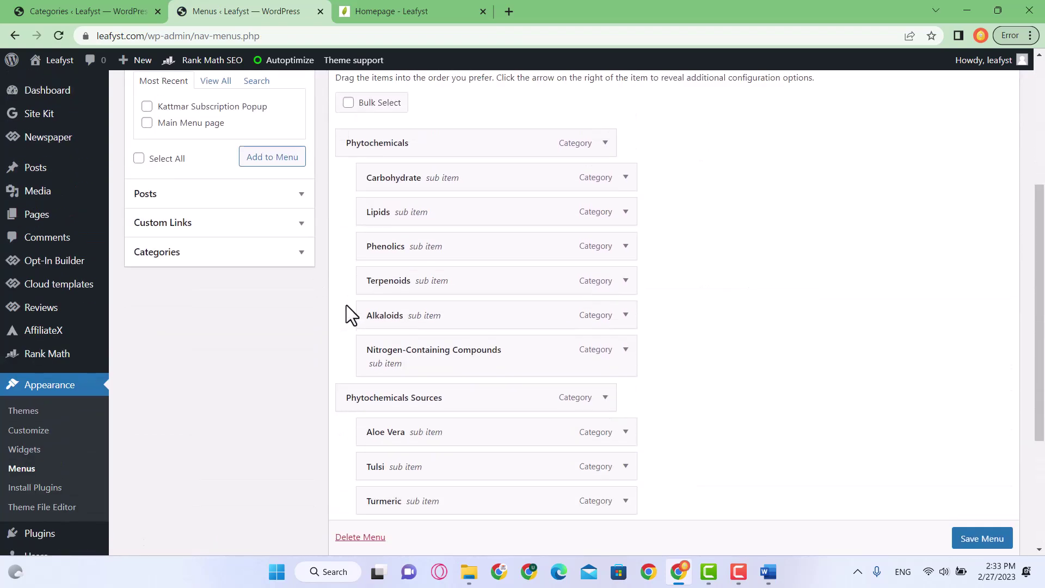
pyautogui.scroll(-3, 348, 307)
pyautogui.scroll(6, 348, 308)
# Step: Open the Leafyst homepage in tagDiv Composer and select the List Menu element beside the footer logo
pyautogui.click(411, 6)
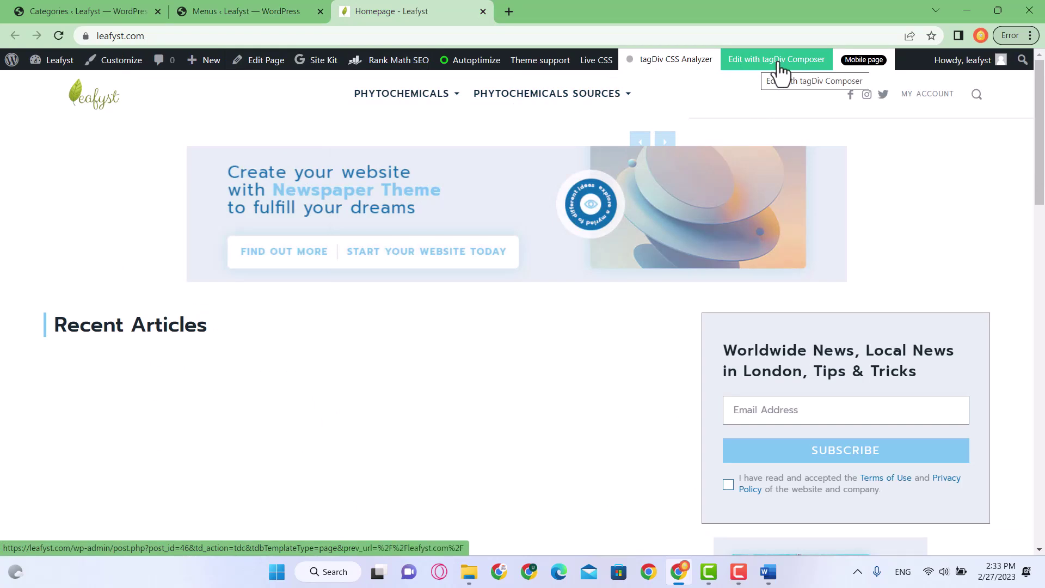
pyautogui.click(781, 70)
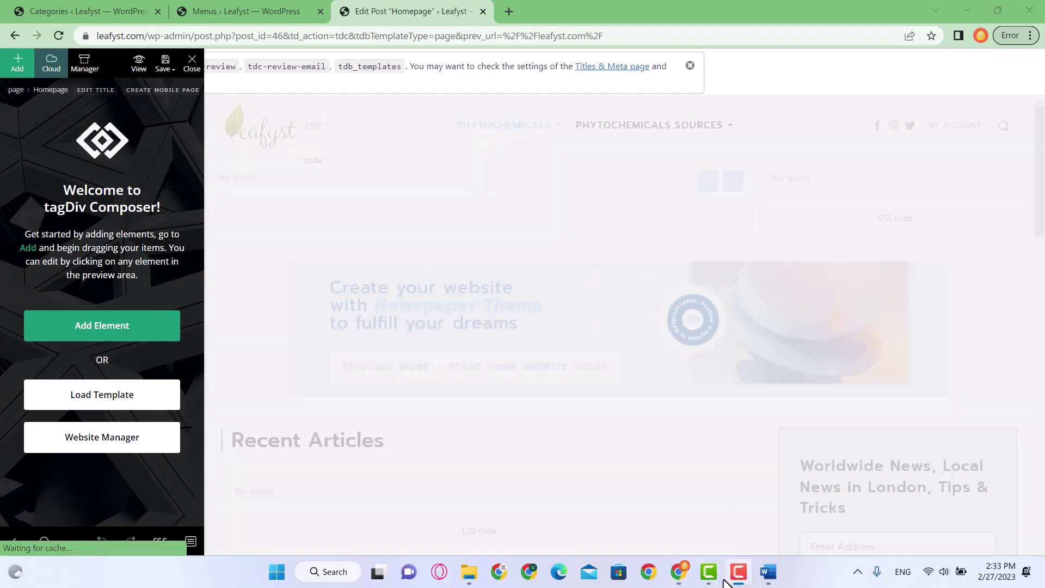
pyautogui.scroll(-10, 408, 262)
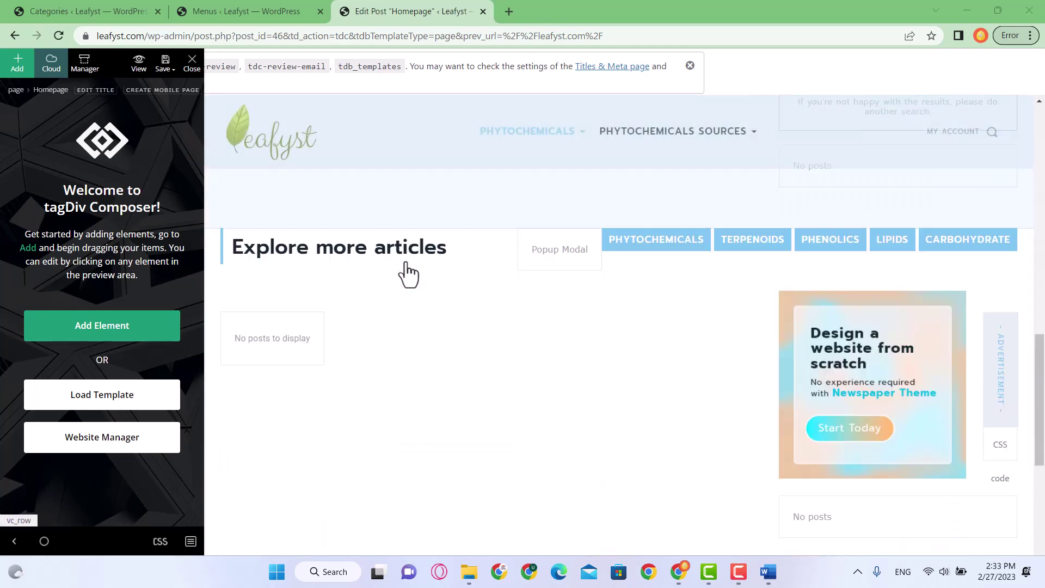
pyautogui.scroll(-1, 406, 299)
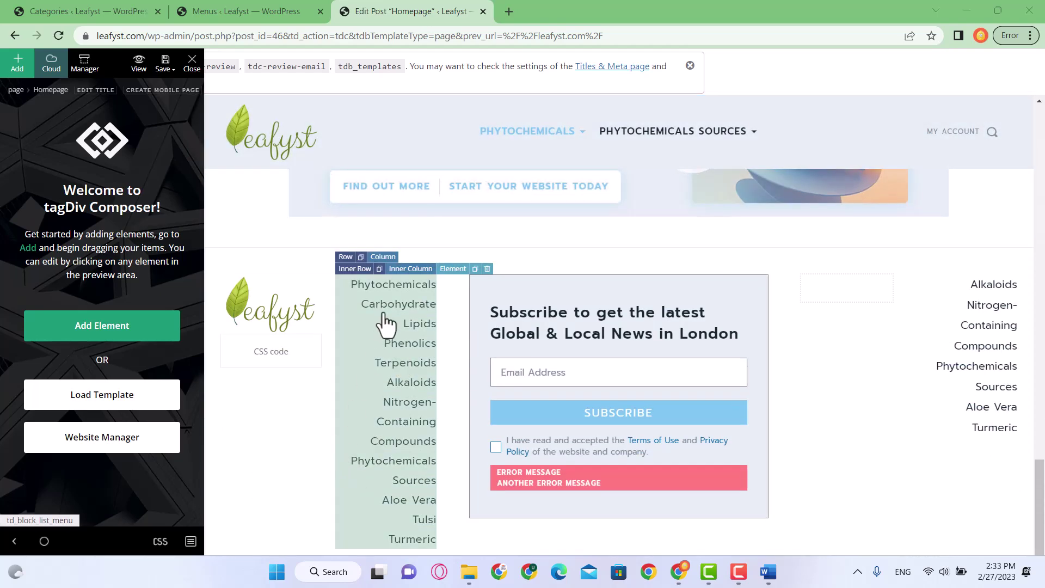
pyautogui.click(426, 327)
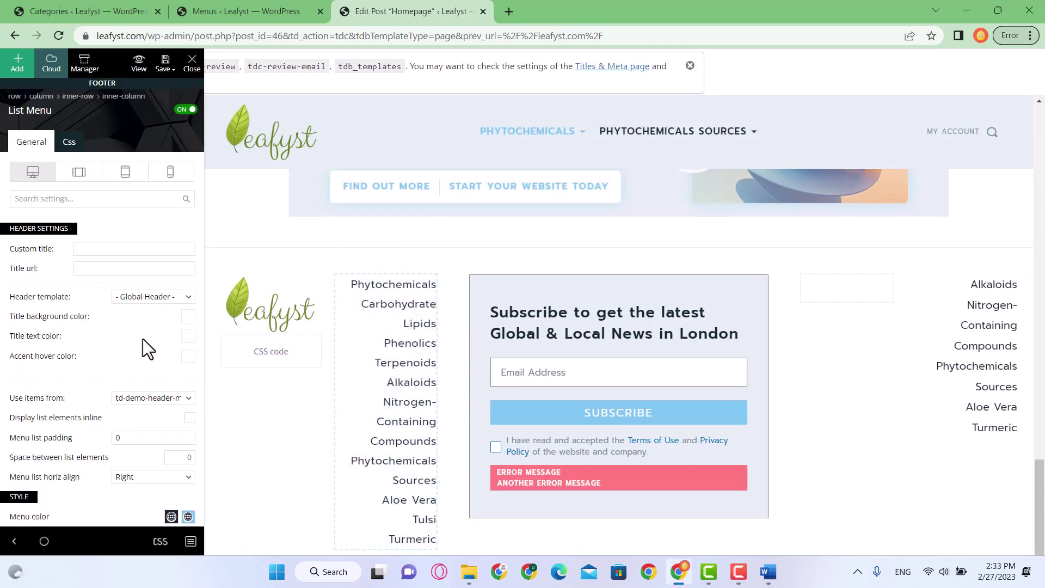
# Step: Examine the footer List Menu's available item sources and style settings, and compare the element with the rest of the page
pyautogui.click(136, 399)
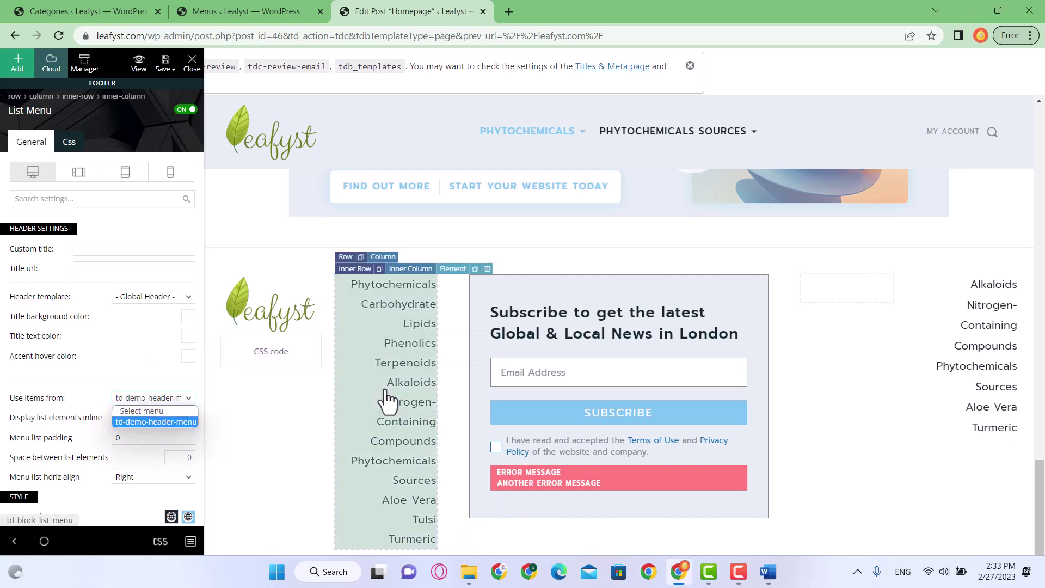
pyautogui.scroll(-3, 141, 443)
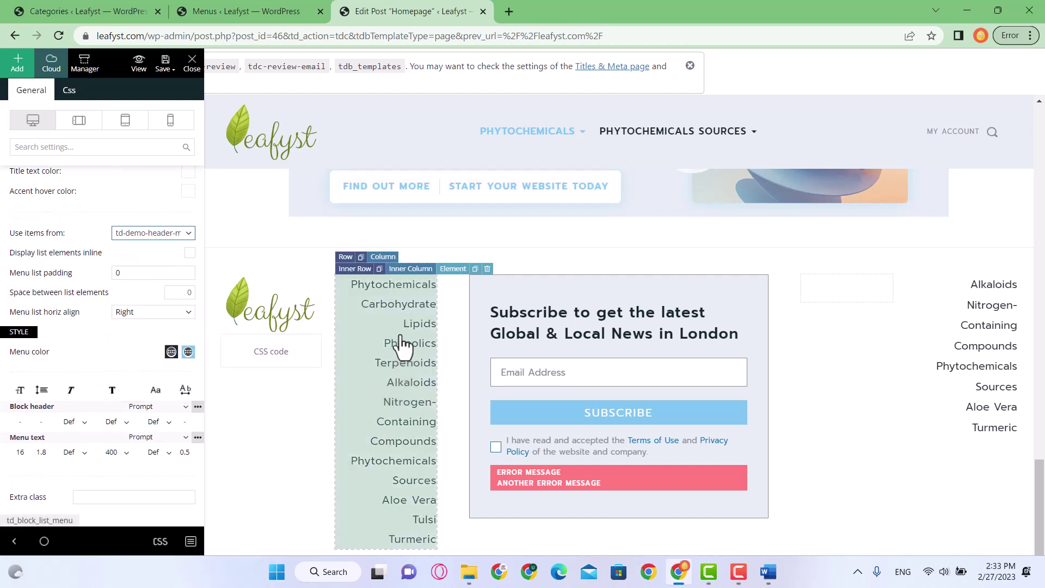
pyautogui.scroll(10, 598, 365)
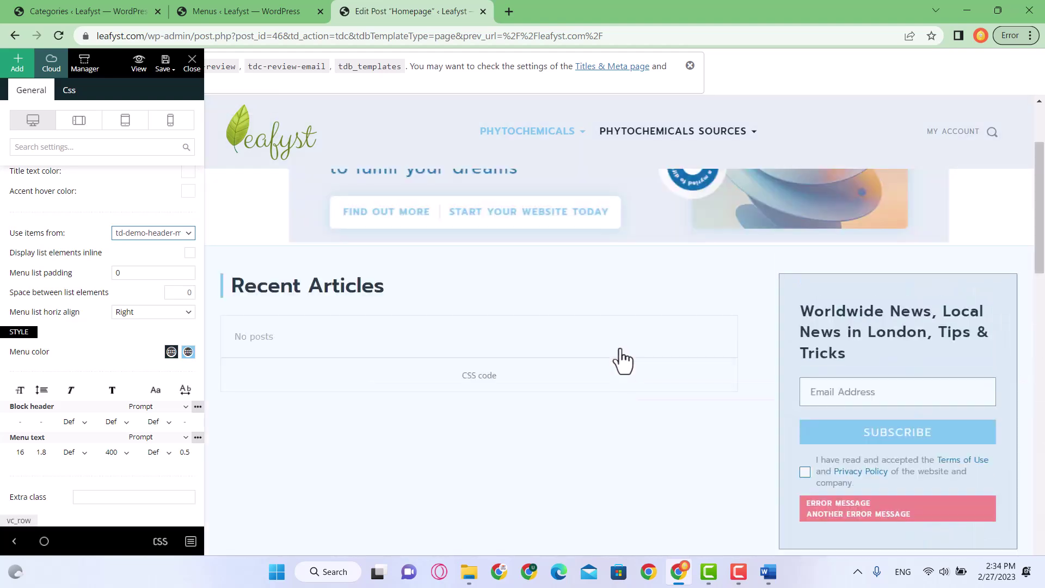
pyautogui.scroll(-10, 547, 325)
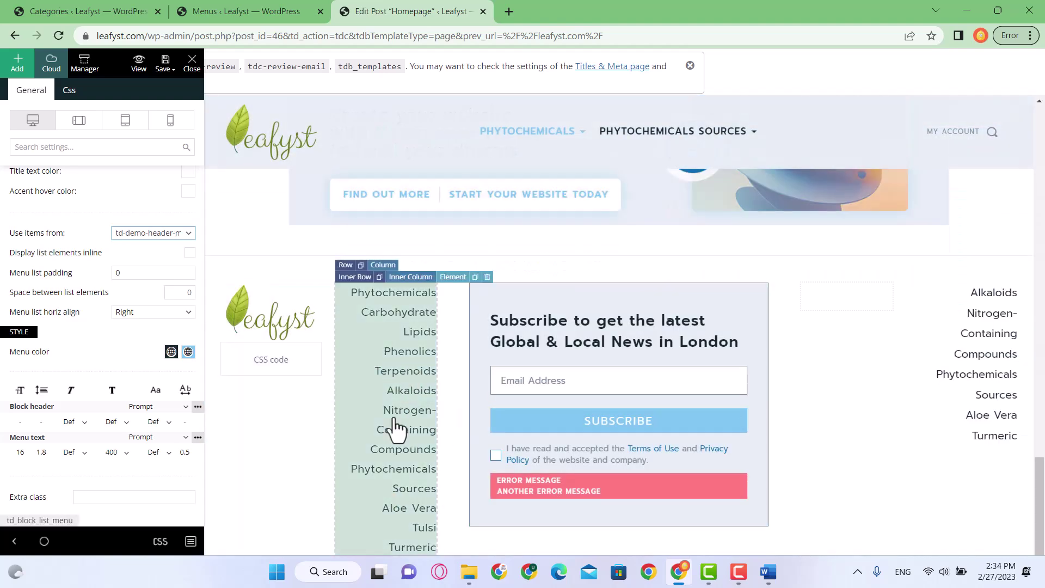